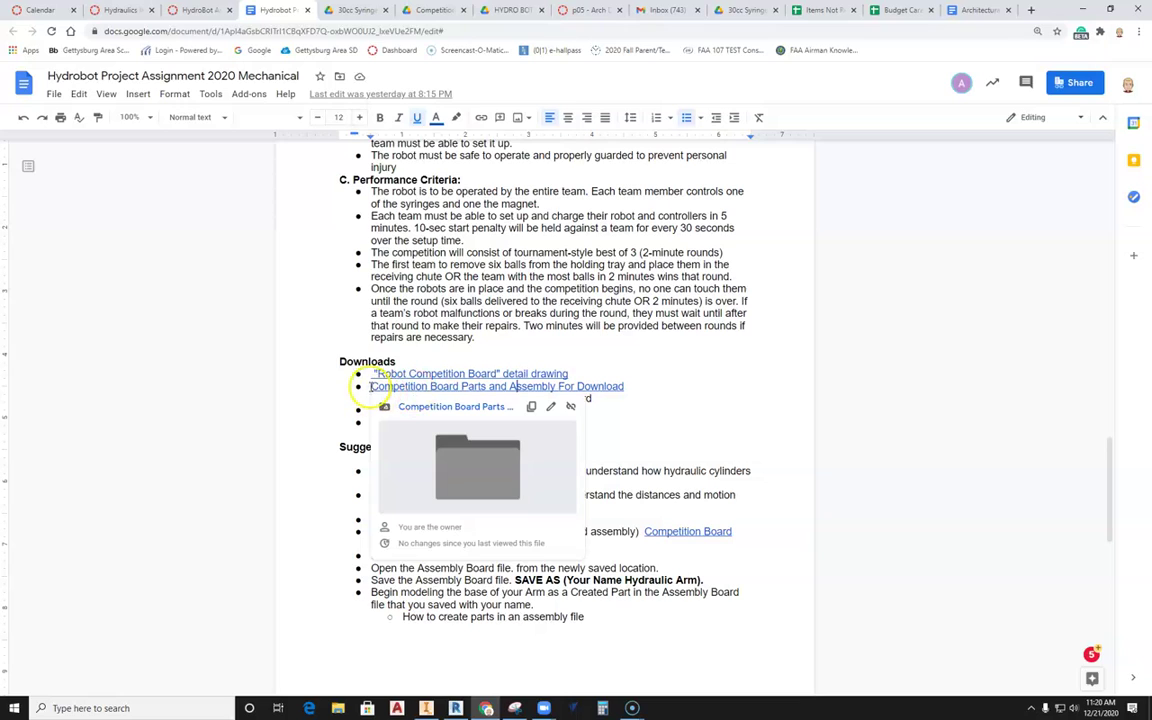
Open the linked competition board folder and download Receiver pipe.ipt, Center Bowl.ipt, BASE.ipt and Assembly Board.iam
{"action": "left_click", "coordinate": [431, 407]}
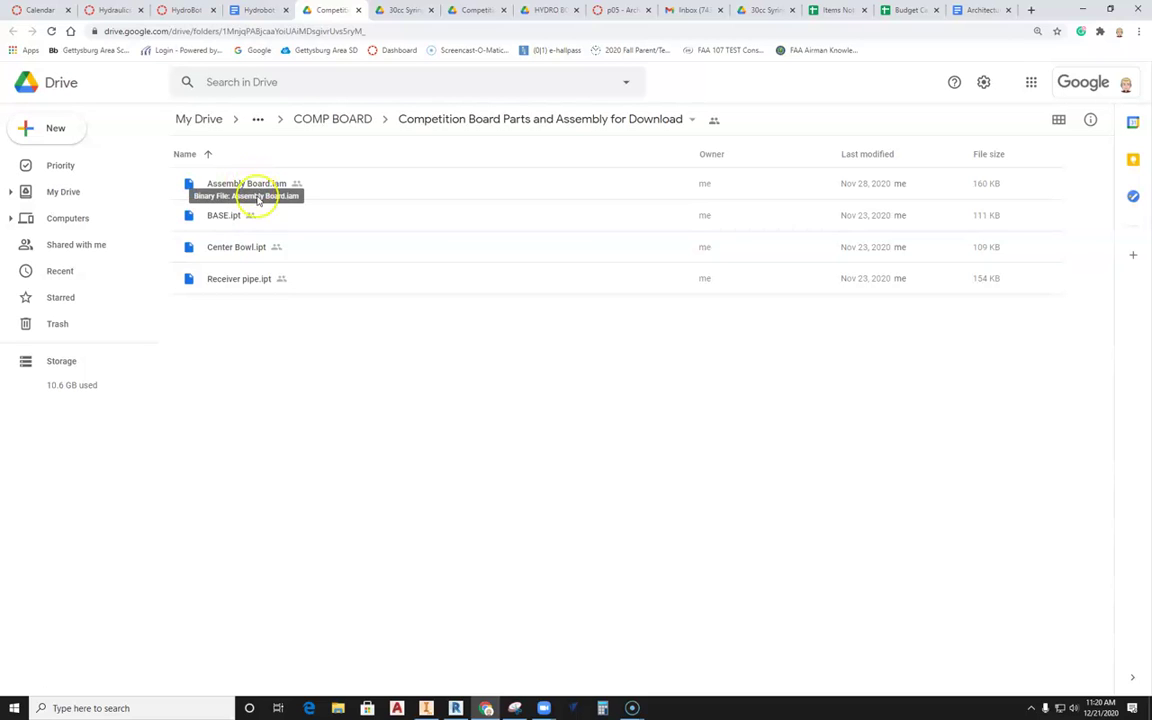
{"action": "right_click", "coordinate": [251, 279]}
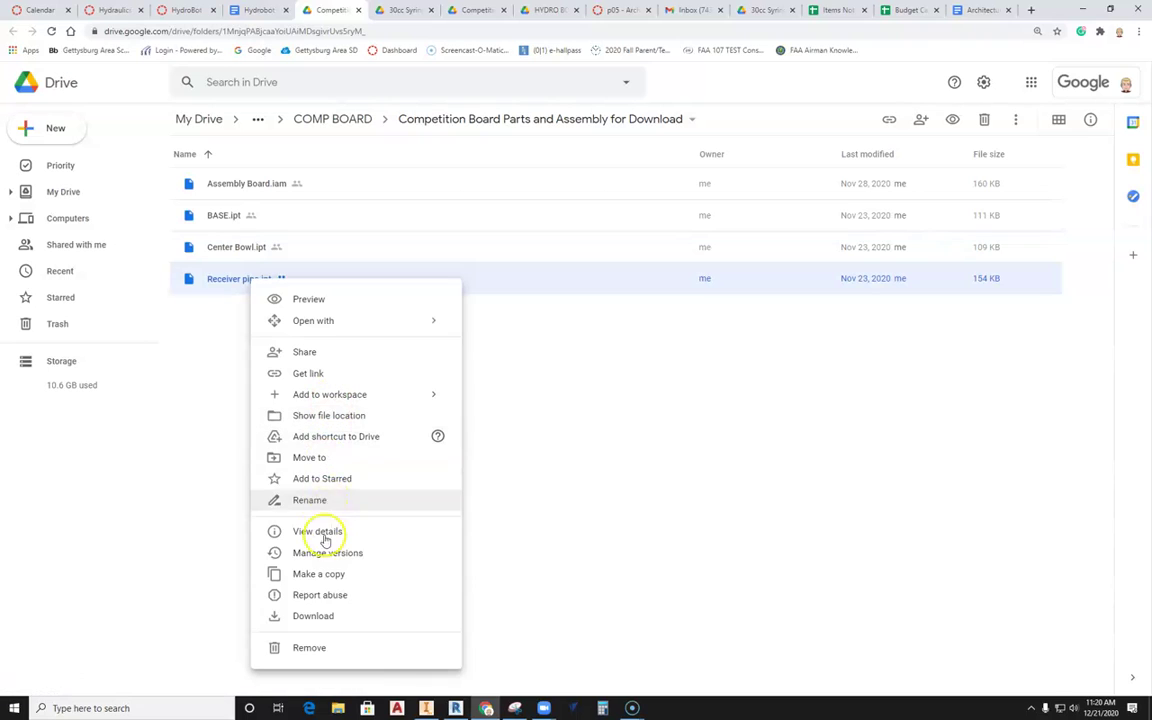
{"action": "left_click", "coordinate": [313, 615]}
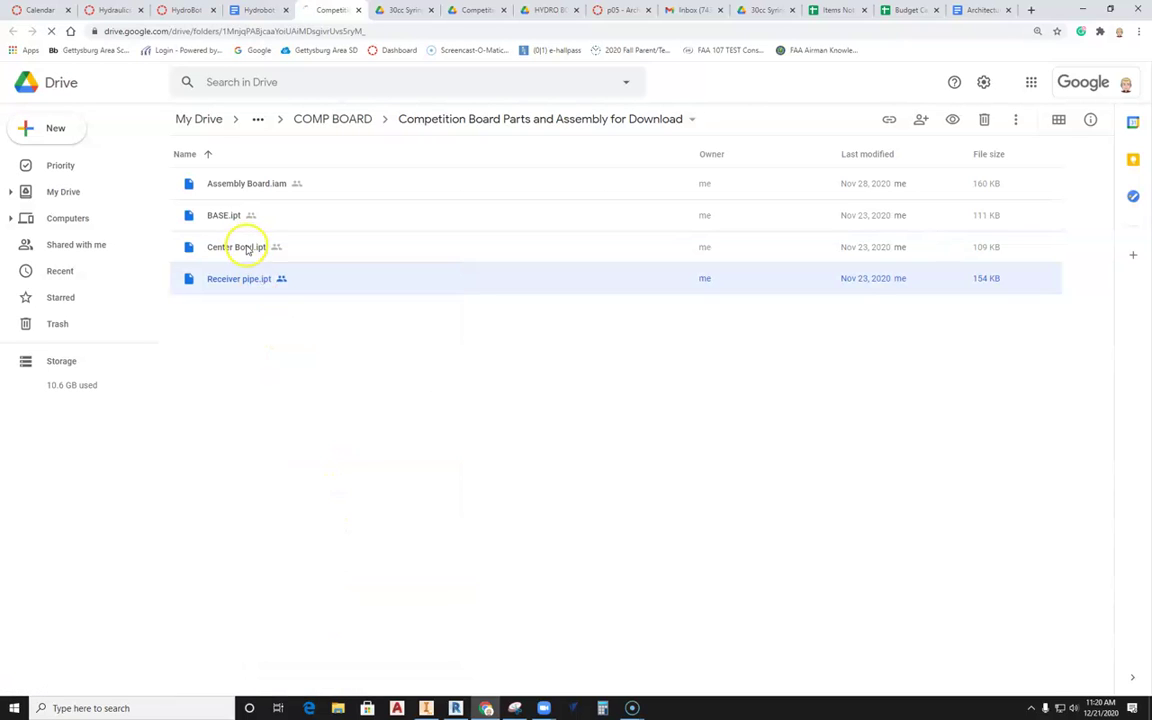
{"action": "right_click", "coordinate": [246, 247]}
{"action": "left_click", "coordinate": [308, 582]}
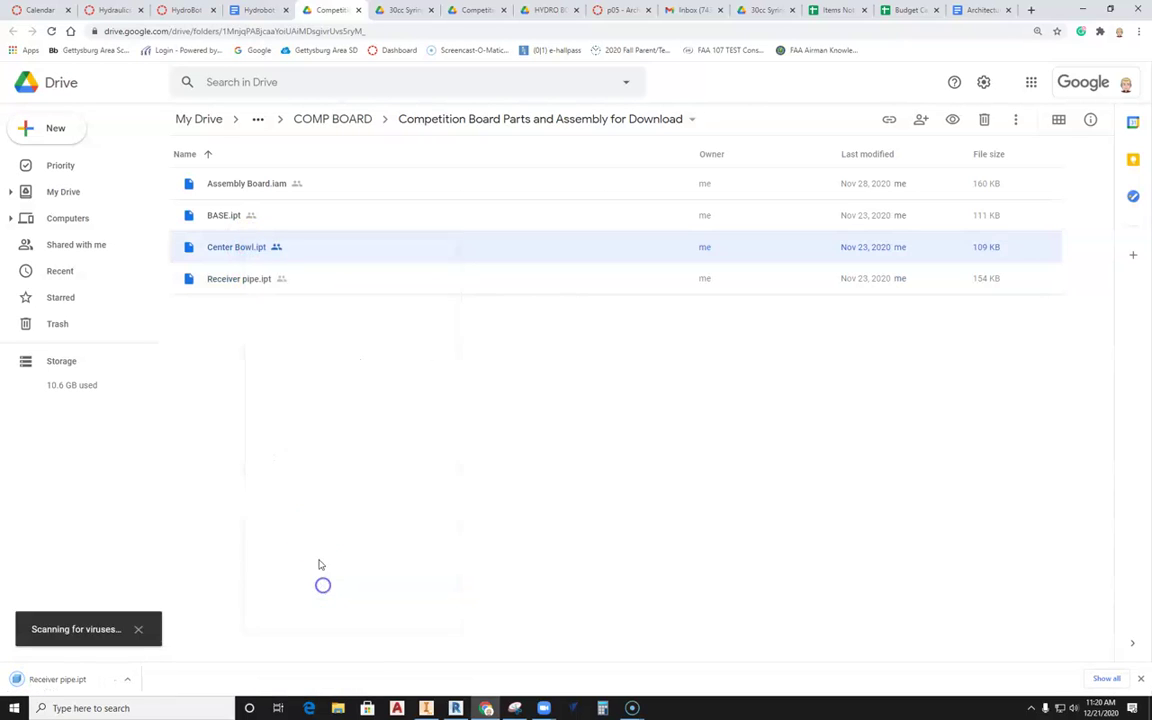
{"action": "right_click", "coordinate": [247, 220]}
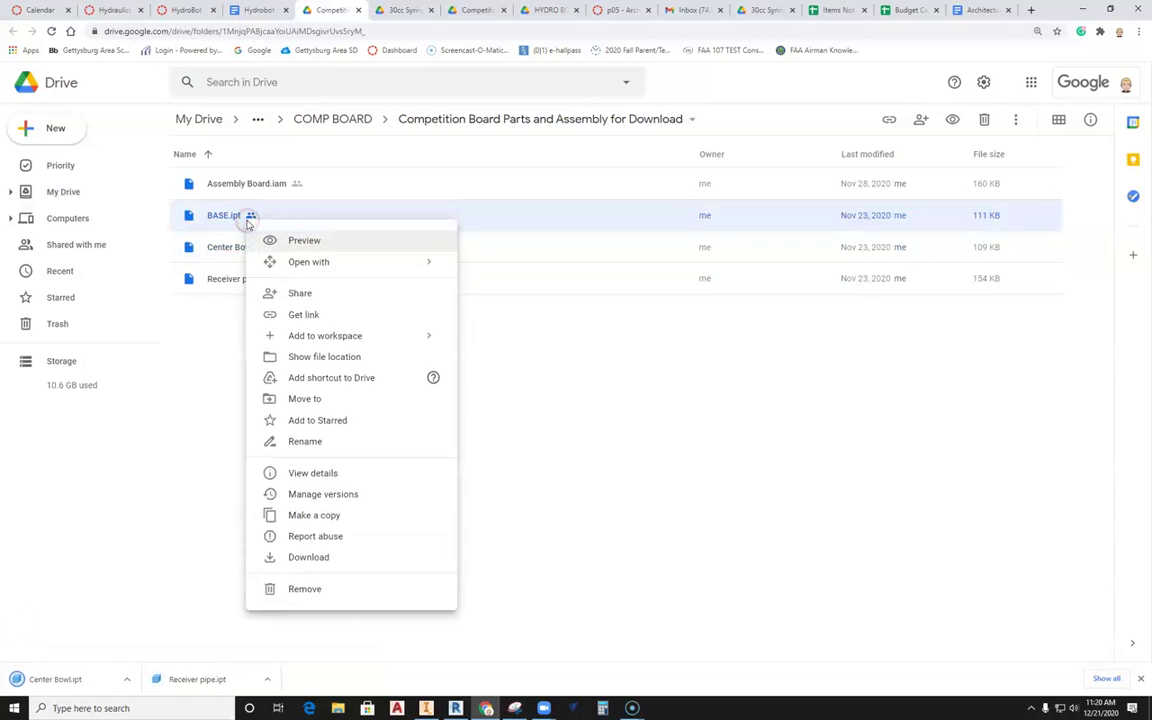
{"action": "left_click", "coordinate": [336, 556]}
{"action": "right_click", "coordinate": [249, 183]}
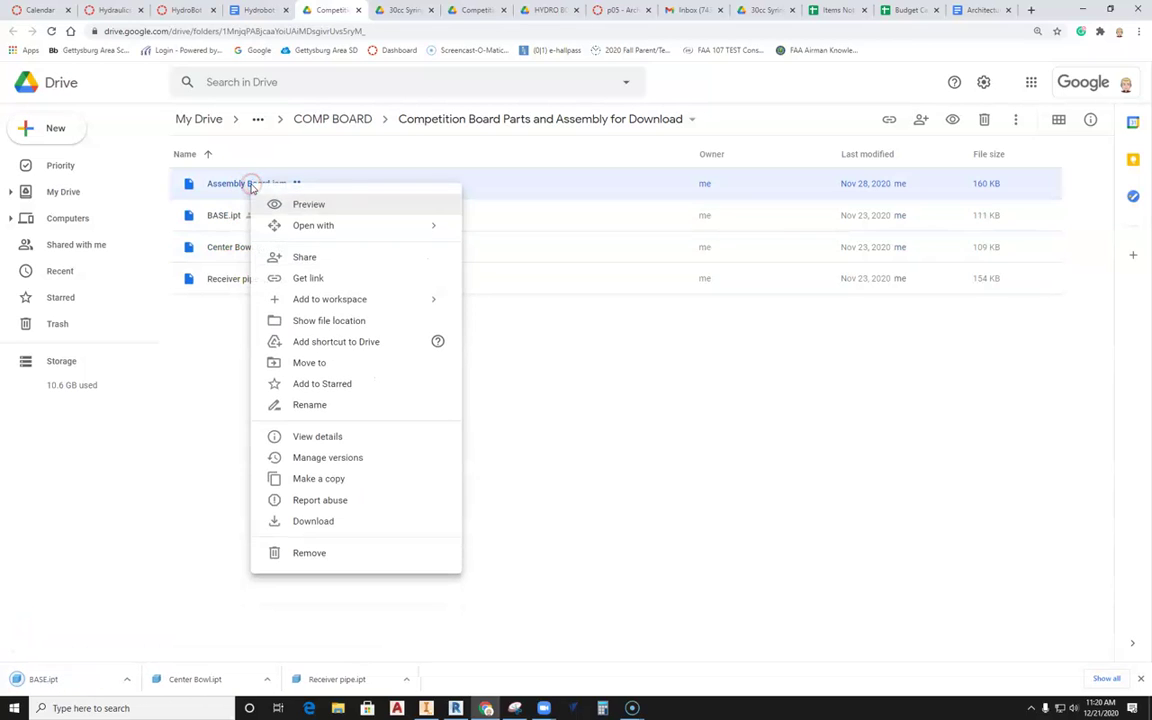
{"action": "left_click", "coordinate": [364, 528]}
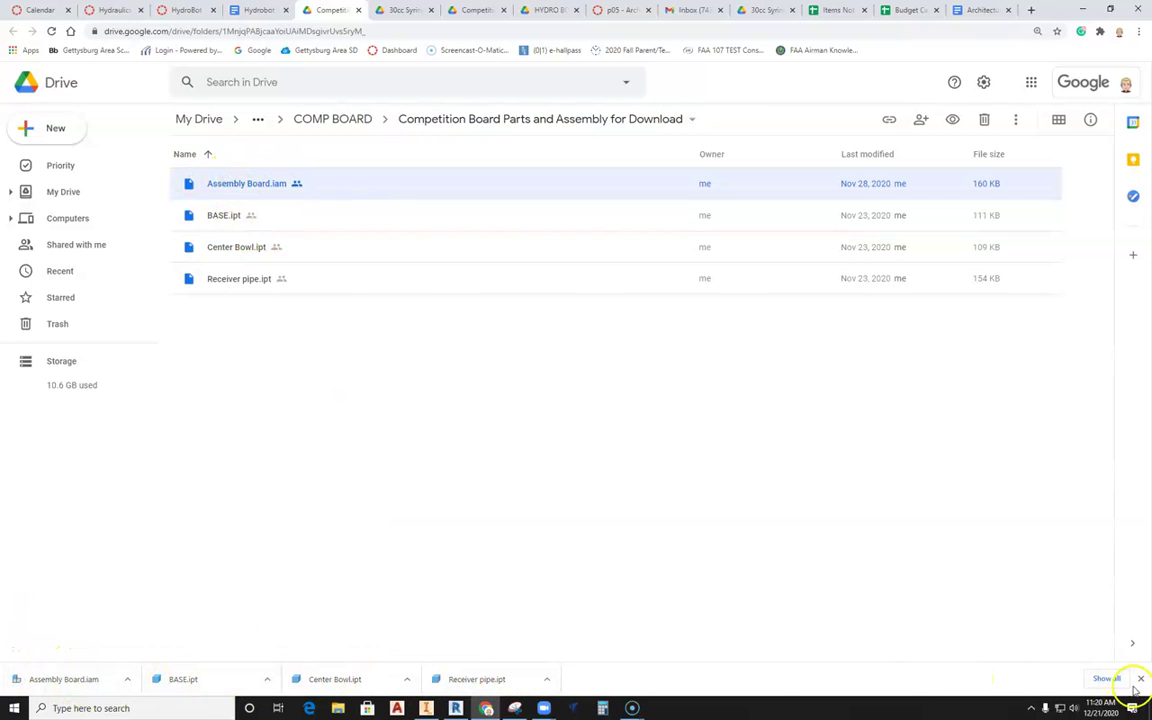
{"action": "left_click", "coordinate": [426, 708]}
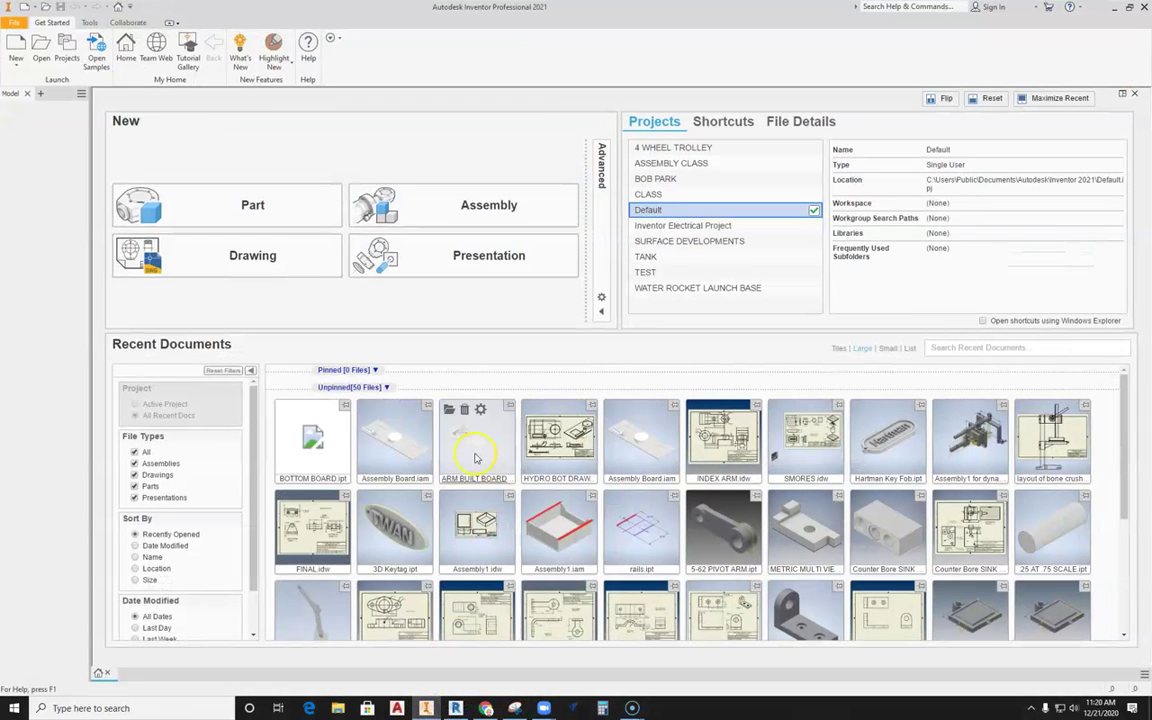
{"action": "left_click", "coordinate": [38, 55]}
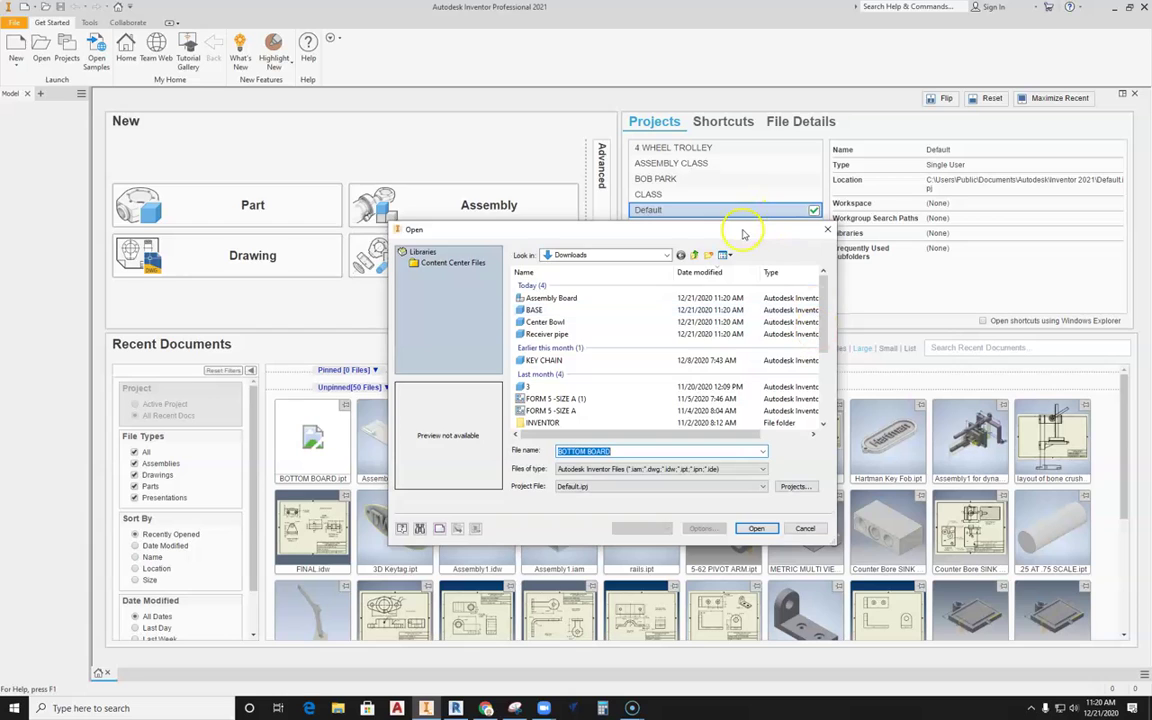
{"action": "left_click_drag", "start_coordinate": [738, 231], "coordinate": [615, 159]}
{"action": "left_click", "coordinate": [538, 184]}
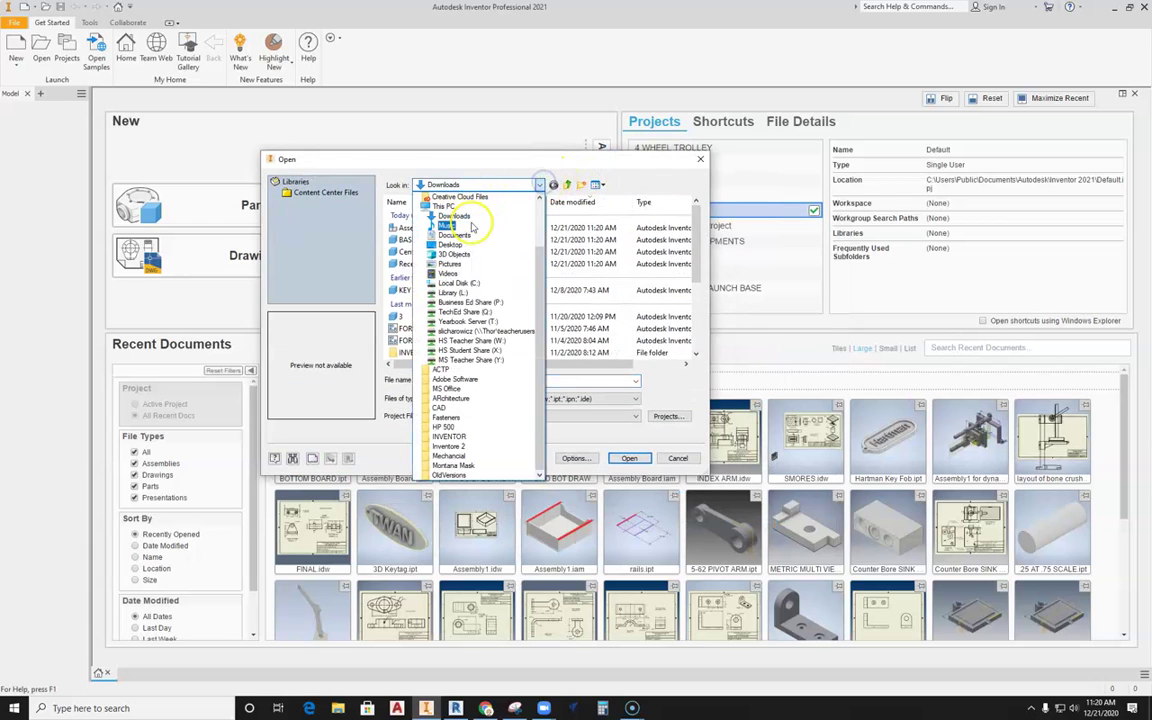
{"action": "left_click", "coordinate": [452, 273]}
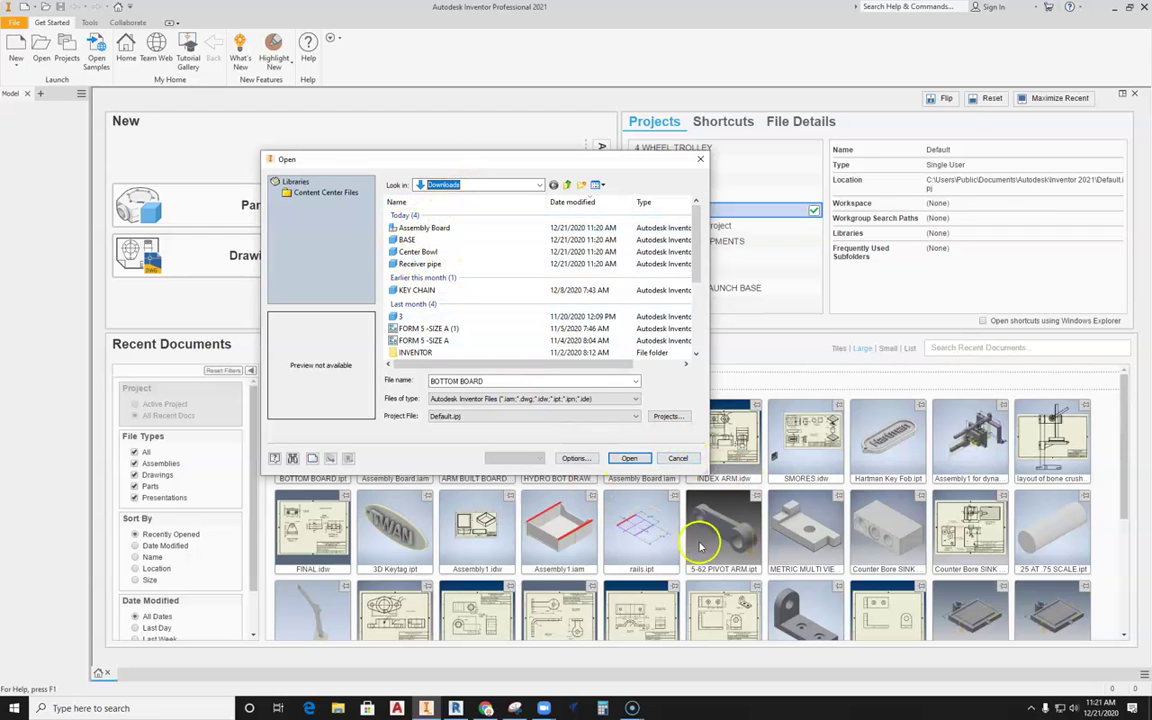
{"action": "left_click", "coordinate": [677, 459]}
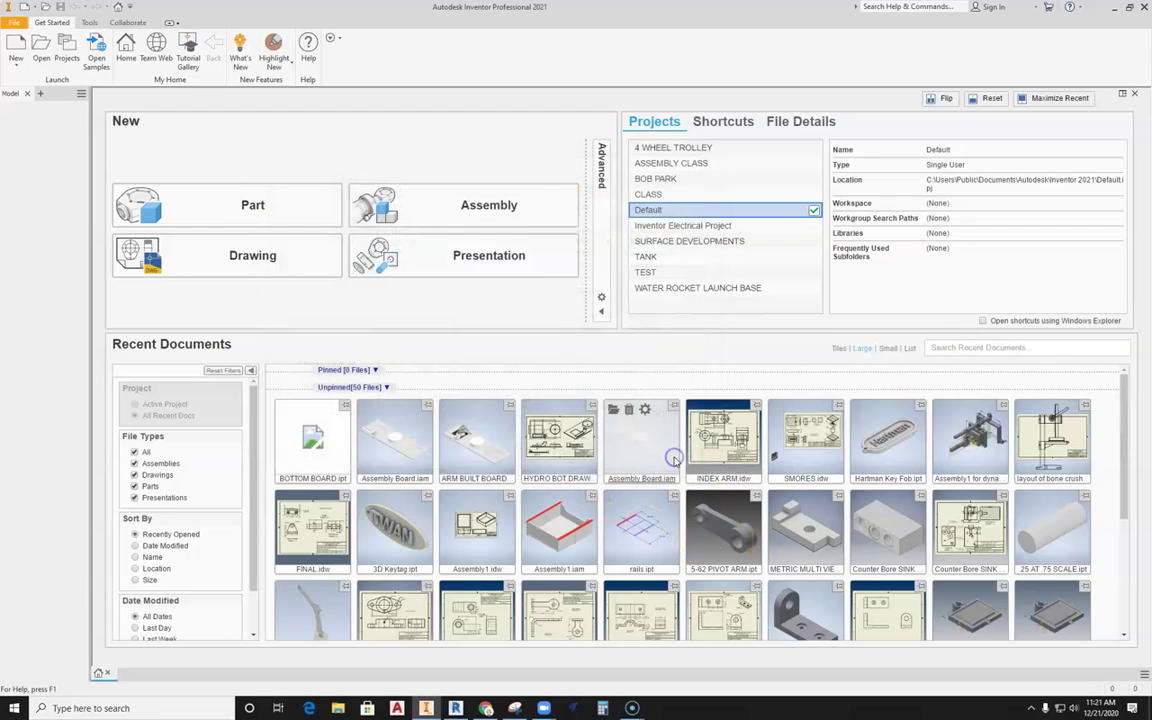
In File Explorer, copy the Assembly Board, BASE, Center Bowl and Receiver pipe files from the Downloads folder
{"action": "left_click", "coordinate": [338, 708]}
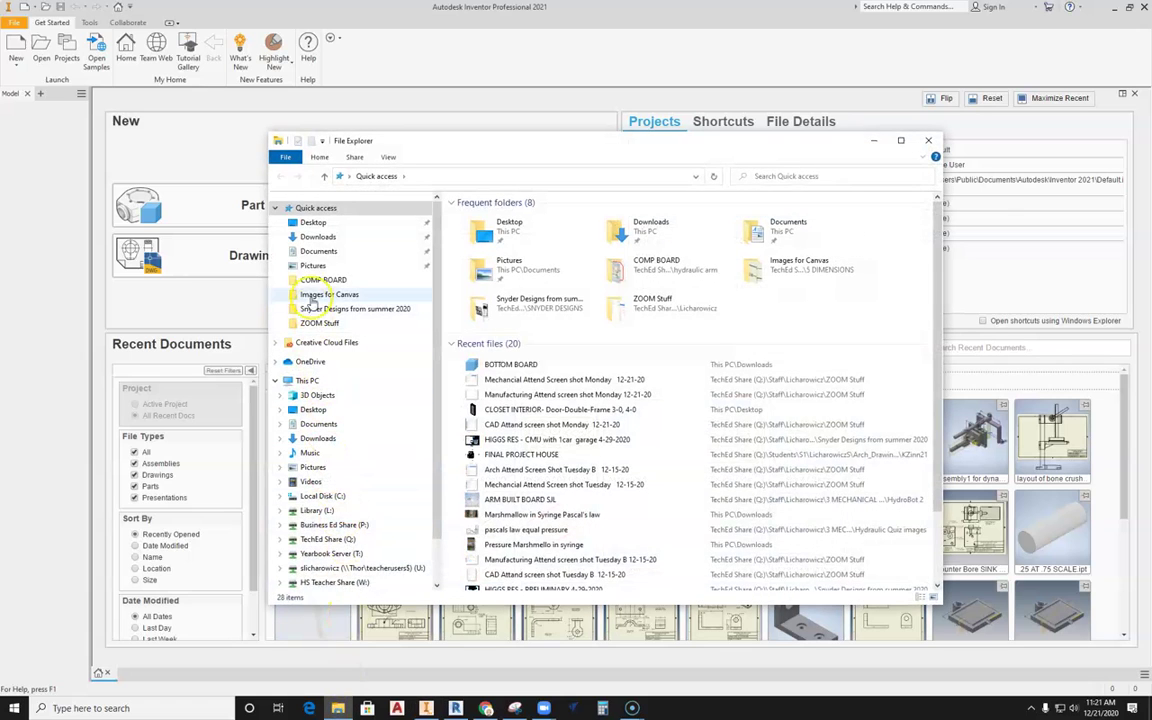
{"action": "left_click", "coordinate": [316, 237]}
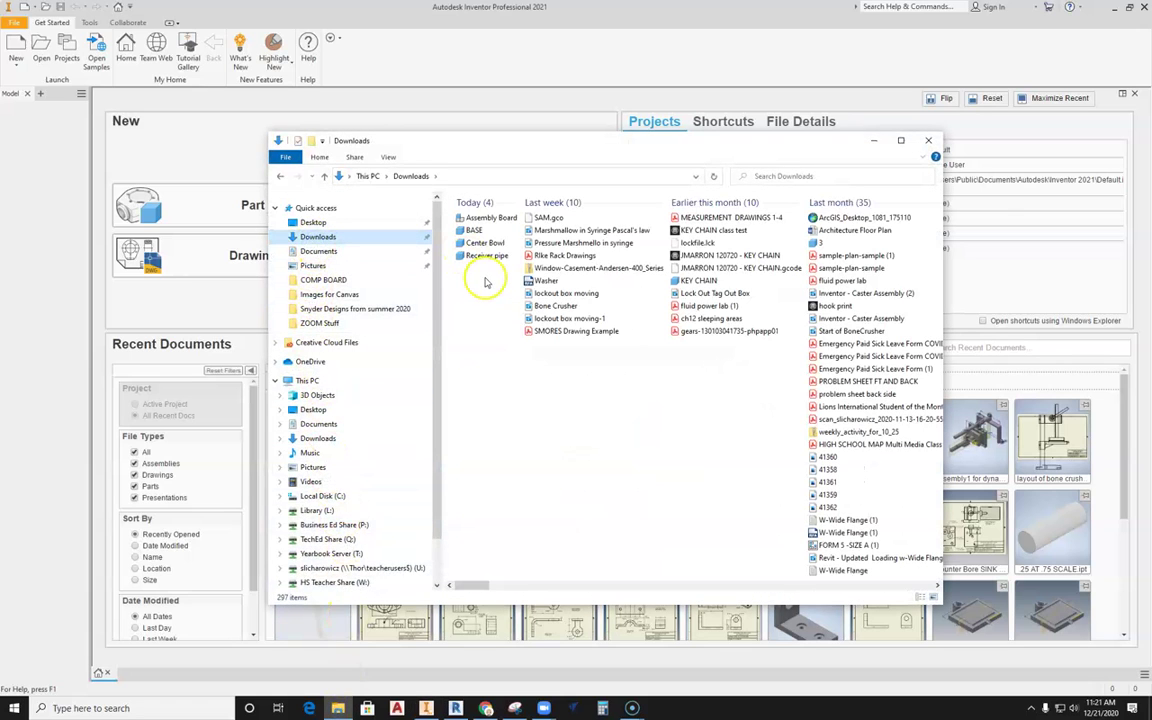
{"action": "left_click", "coordinate": [482, 244]}
{"action": "left_click_drag", "start_coordinate": [480, 252], "coordinate": [471, 219]}
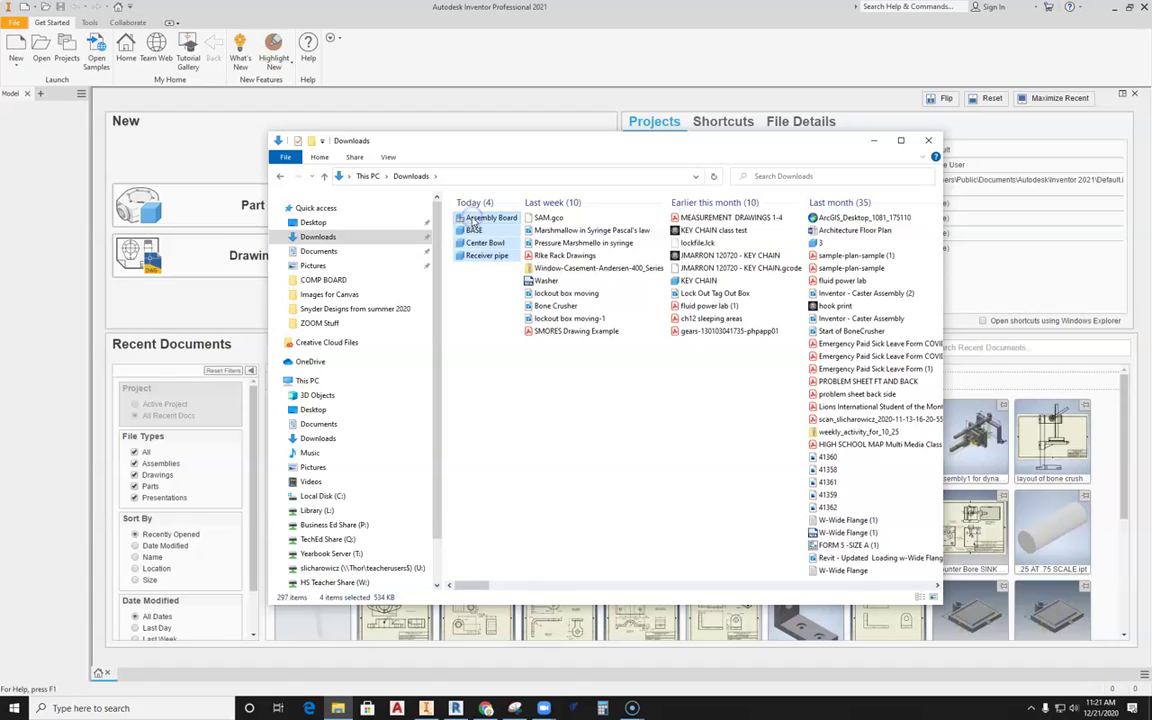
{"action": "right_click", "coordinate": [473, 222]}
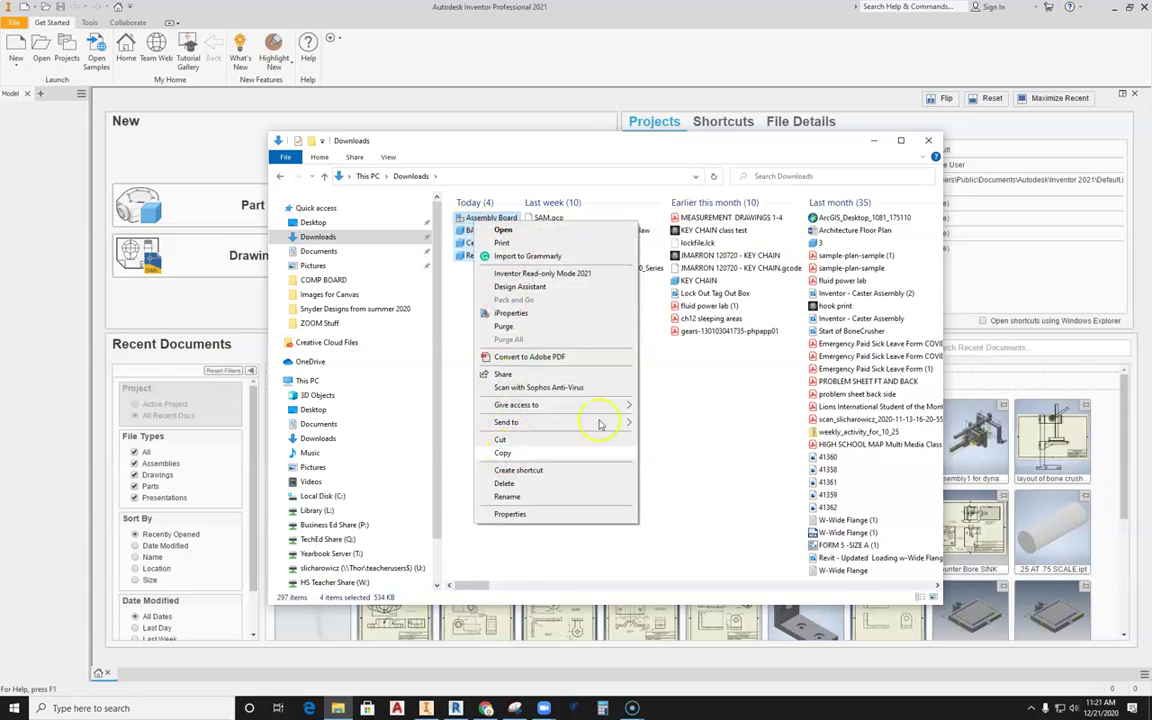
{"action": "left_click", "coordinate": [590, 454]}
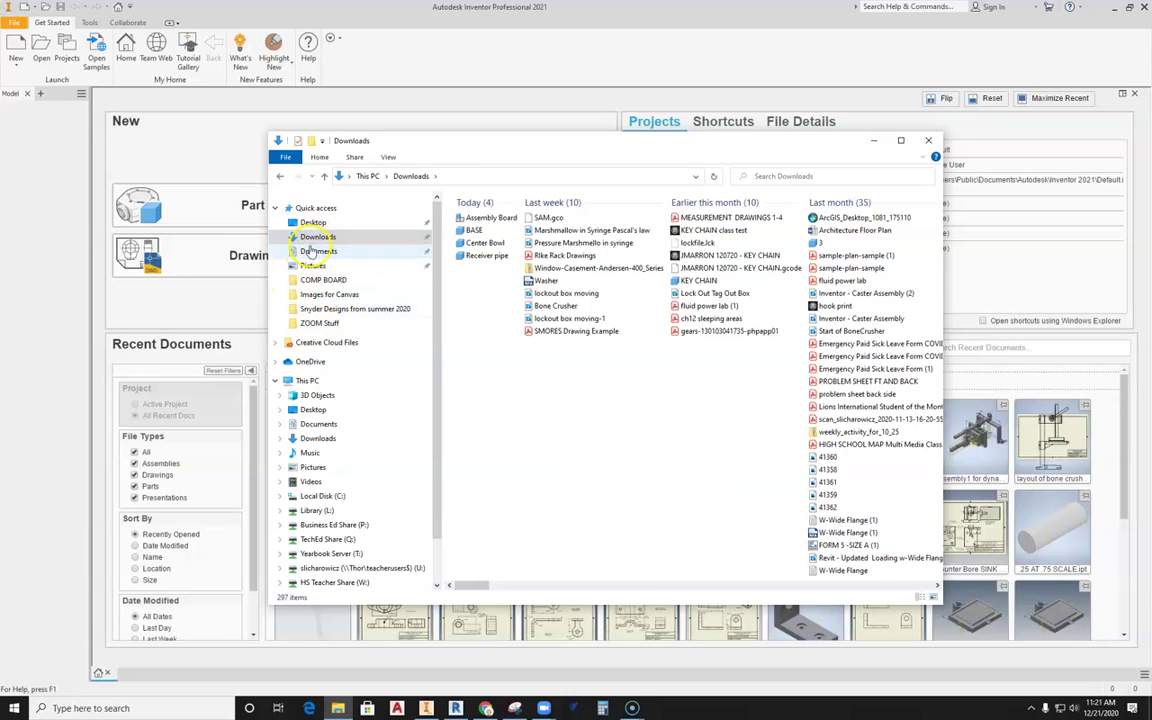
Create a new folder on the Desktop named "Hydro Bot Arm Class Demo"
{"action": "left_click", "coordinate": [312, 223]}
{"action": "right_click", "coordinate": [581, 233]}
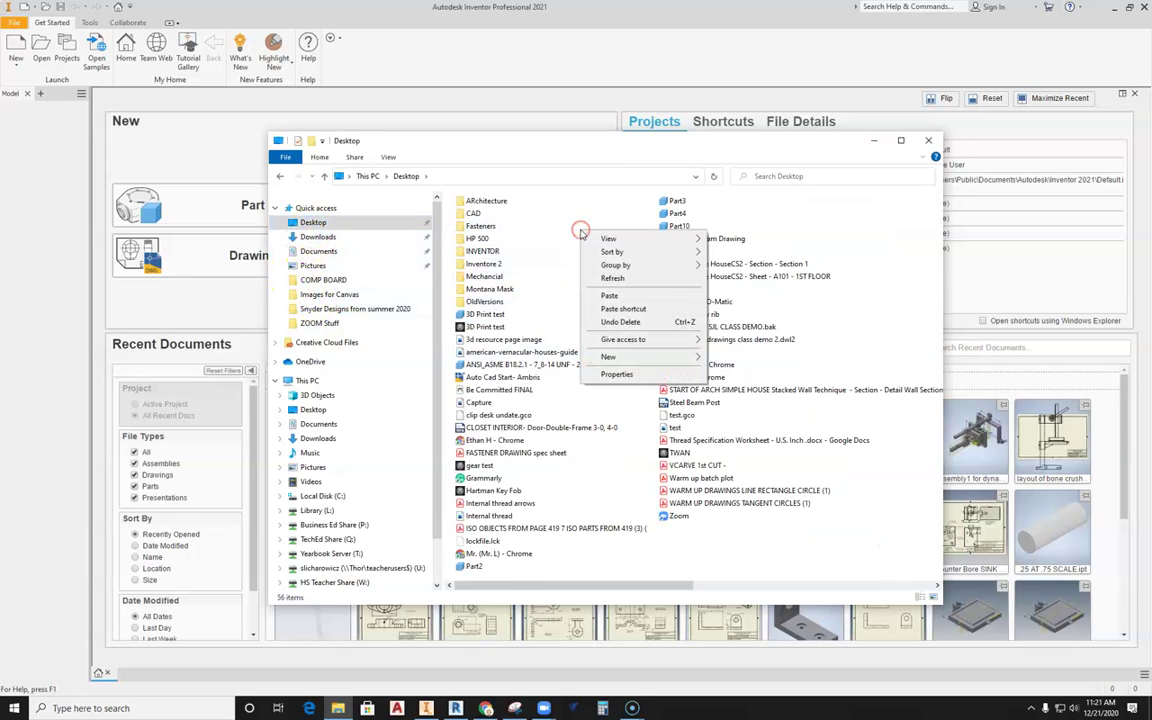
{"action": "mouse_move", "coordinate": [586, 358]}
{"action": "left_click", "coordinate": [757, 362]}
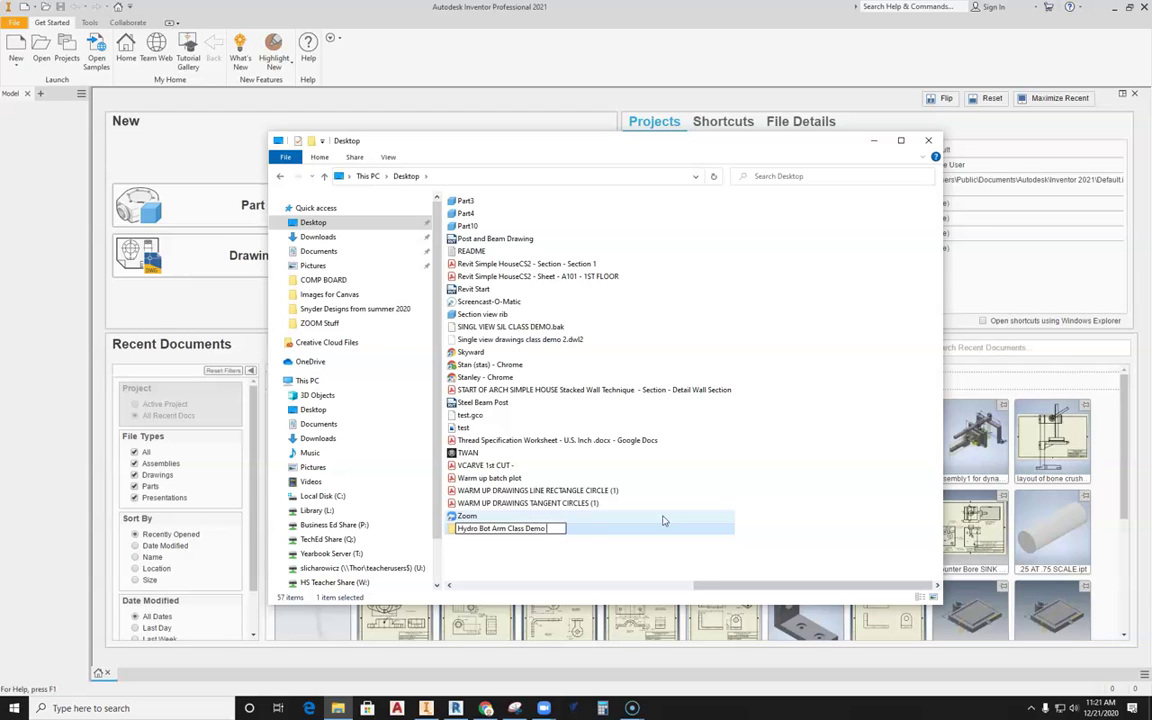
{"action": "key", "text": "Return"}
Paste the four copied files into the Hydro Bot Arm Class Demo folder and close File Explorer
{"action": "double_click", "coordinate": [458, 528]}
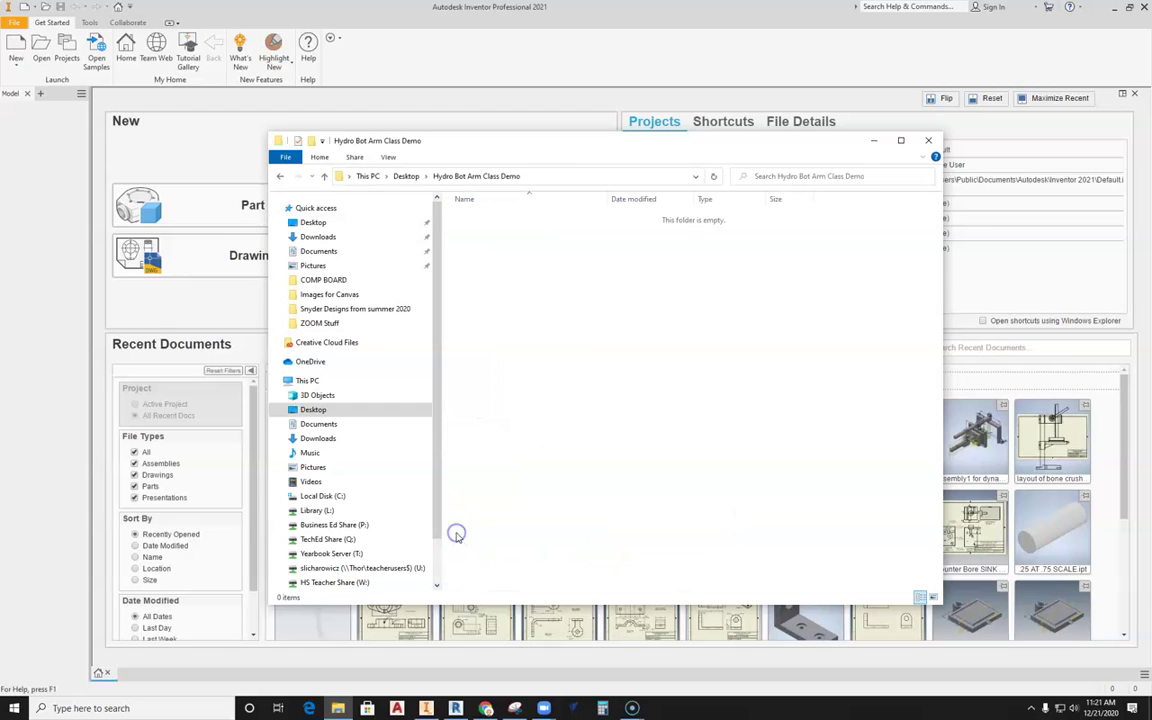
{"action": "key", "text": "ctrl+v"}
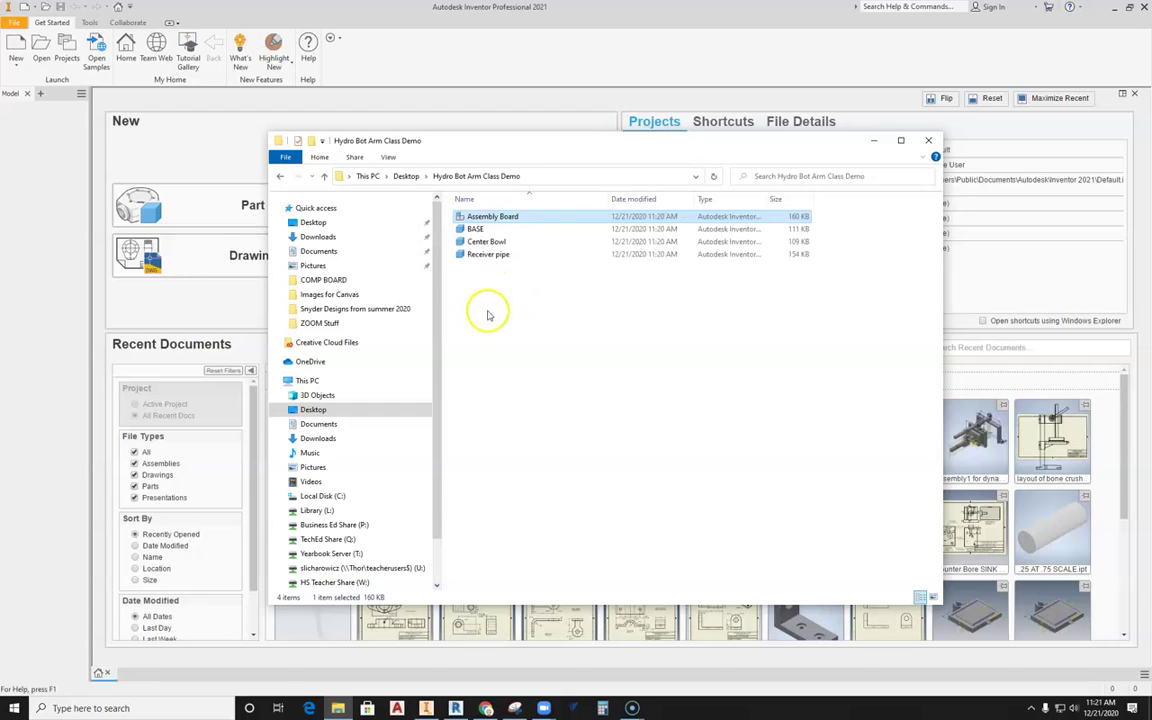
{"action": "left_click", "coordinate": [486, 311]}
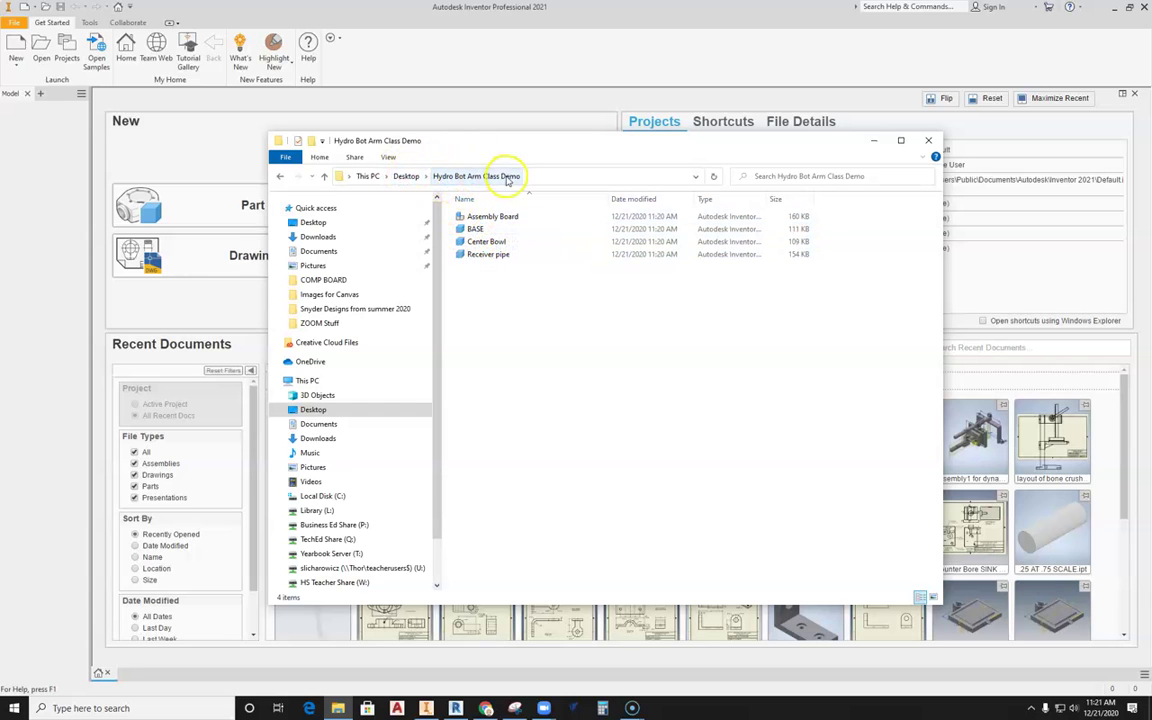
{"action": "left_click", "coordinate": [929, 141]}
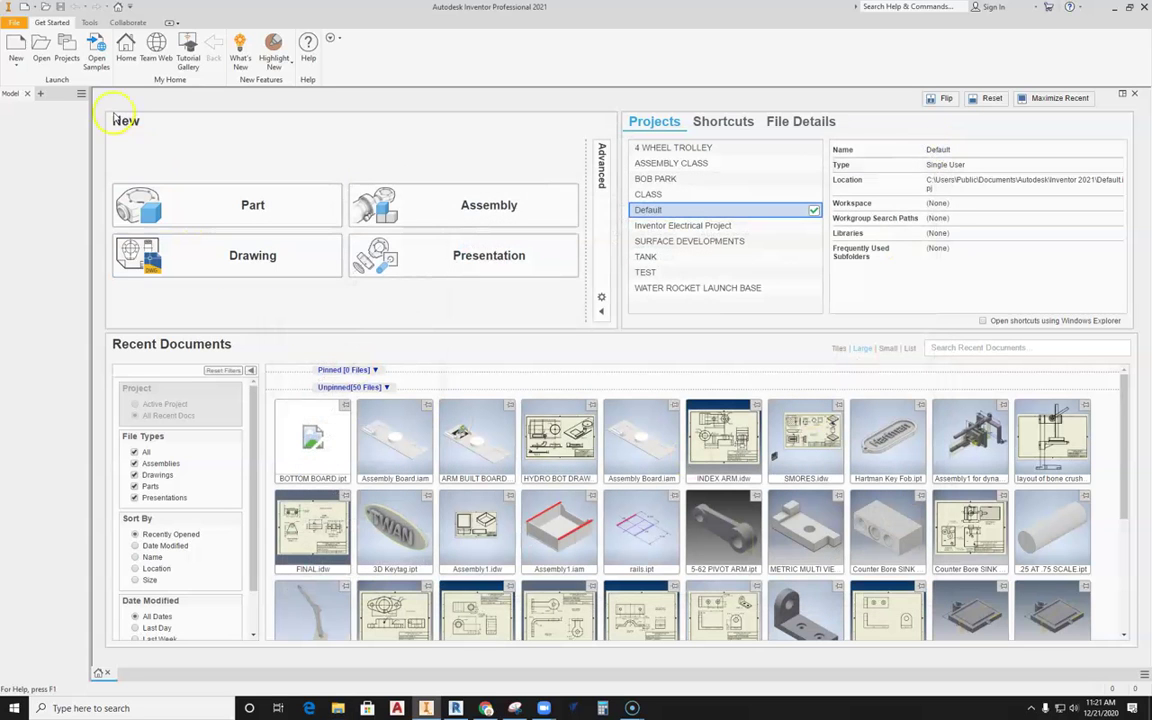
In Inventor, open Assembly Board from the Desktop's Hydro Bot Arm Class Demo folder and accept updating the assembly
{"action": "left_click", "coordinate": [41, 57]}
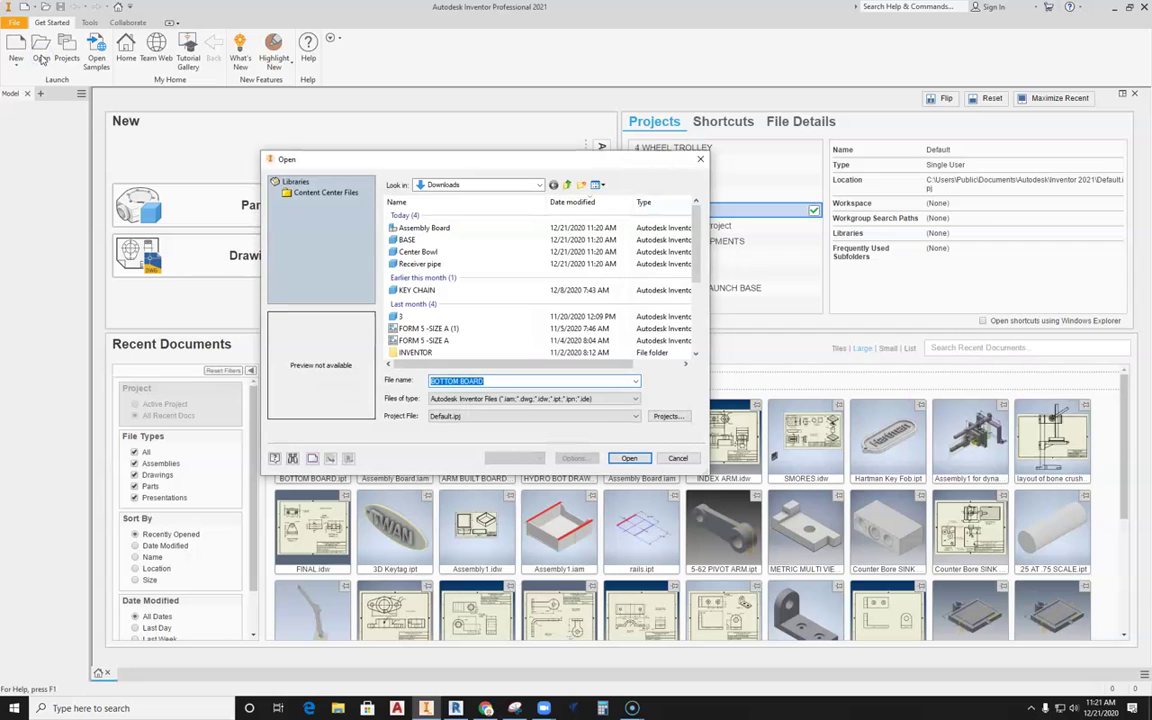
{"action": "left_click", "coordinate": [445, 184]}
{"action": "scroll", "coordinate": [452, 246], "scroll_direction": "up", "scroll_amount": 2}
{"action": "scroll", "coordinate": [450, 240], "scroll_direction": "up", "scroll_amount": 1}
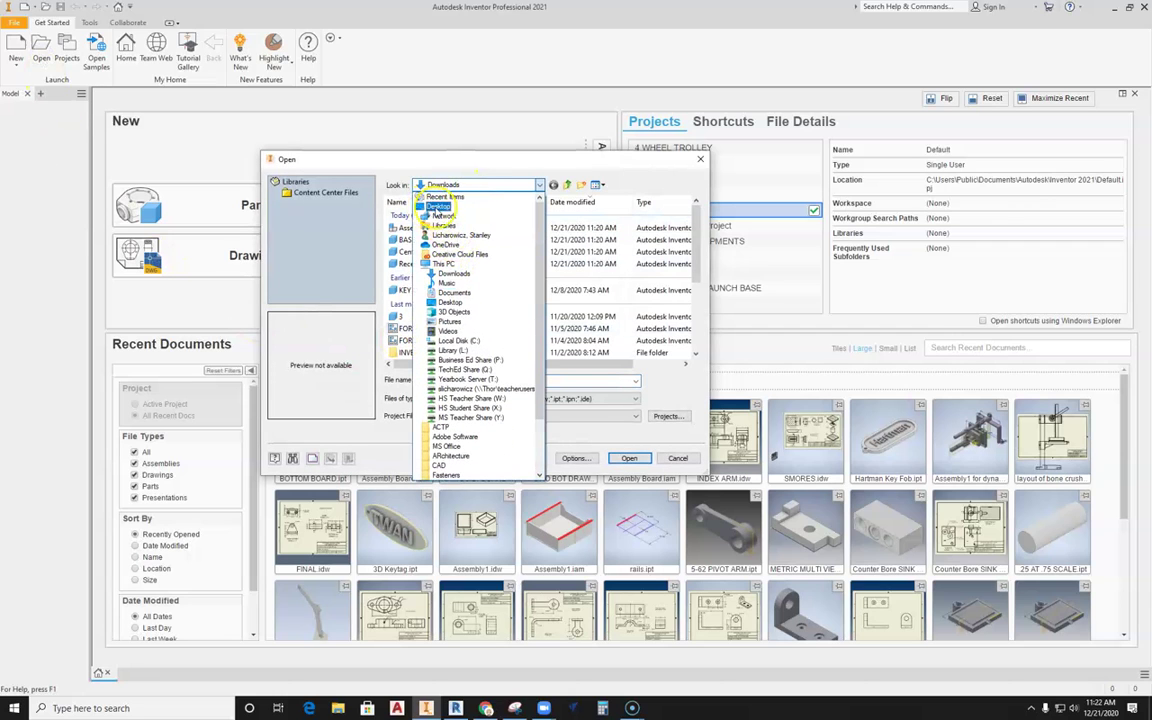
{"action": "left_click", "coordinate": [440, 207]}
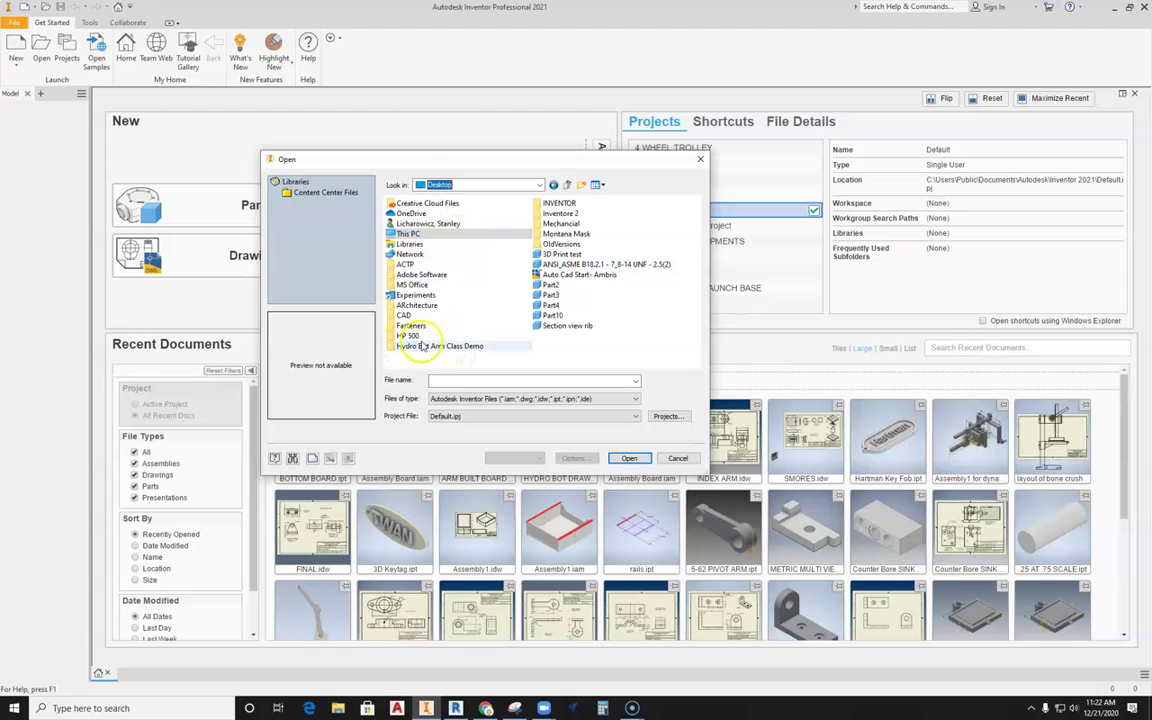
{"action": "left_click", "coordinate": [464, 347]}
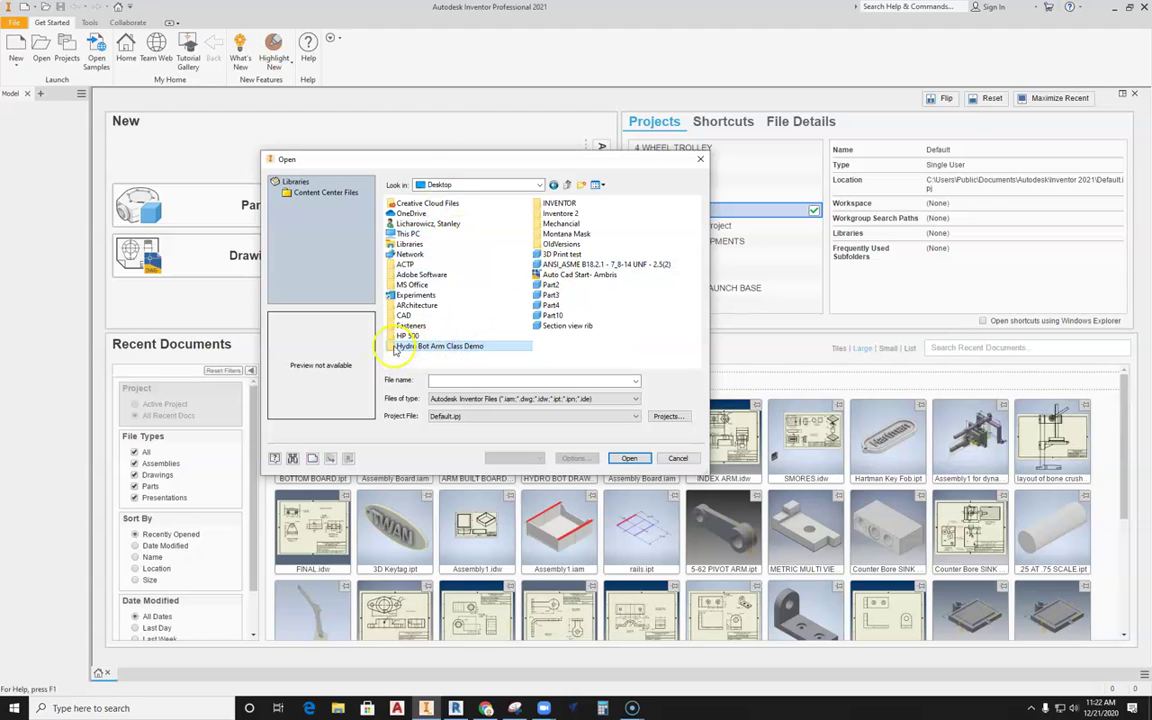
{"action": "double_click", "coordinate": [394, 346]}
{"action": "left_click", "coordinate": [396, 216]}
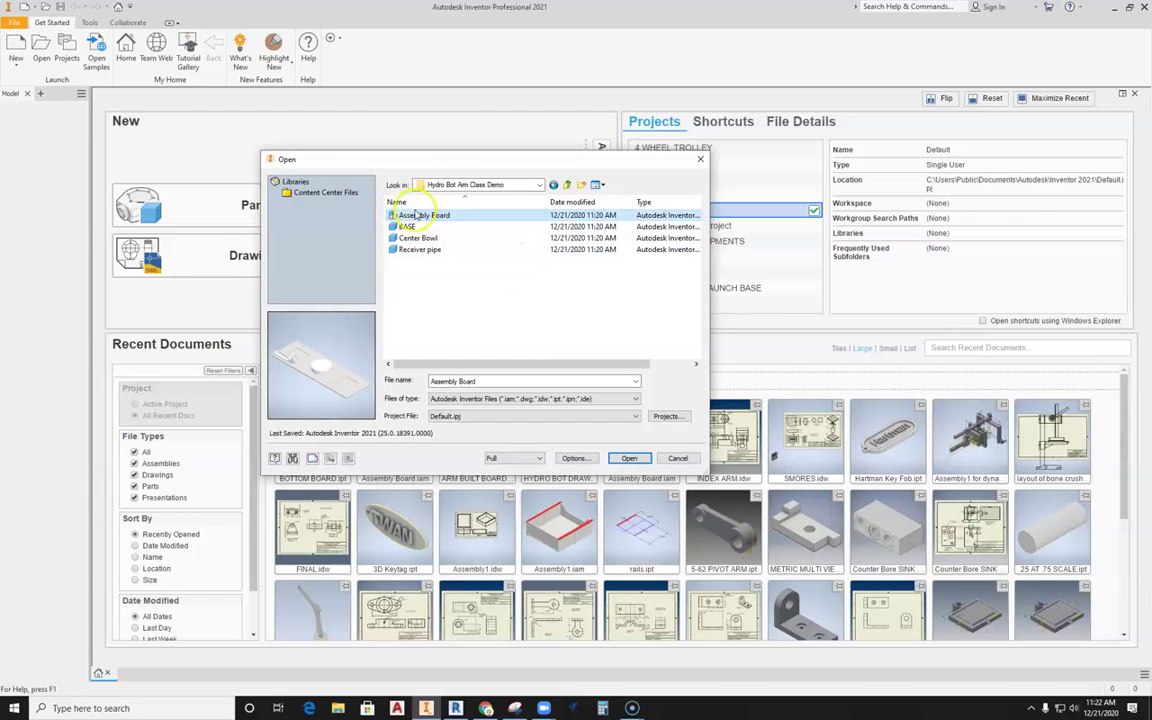
{"action": "left_click", "coordinate": [640, 459]}
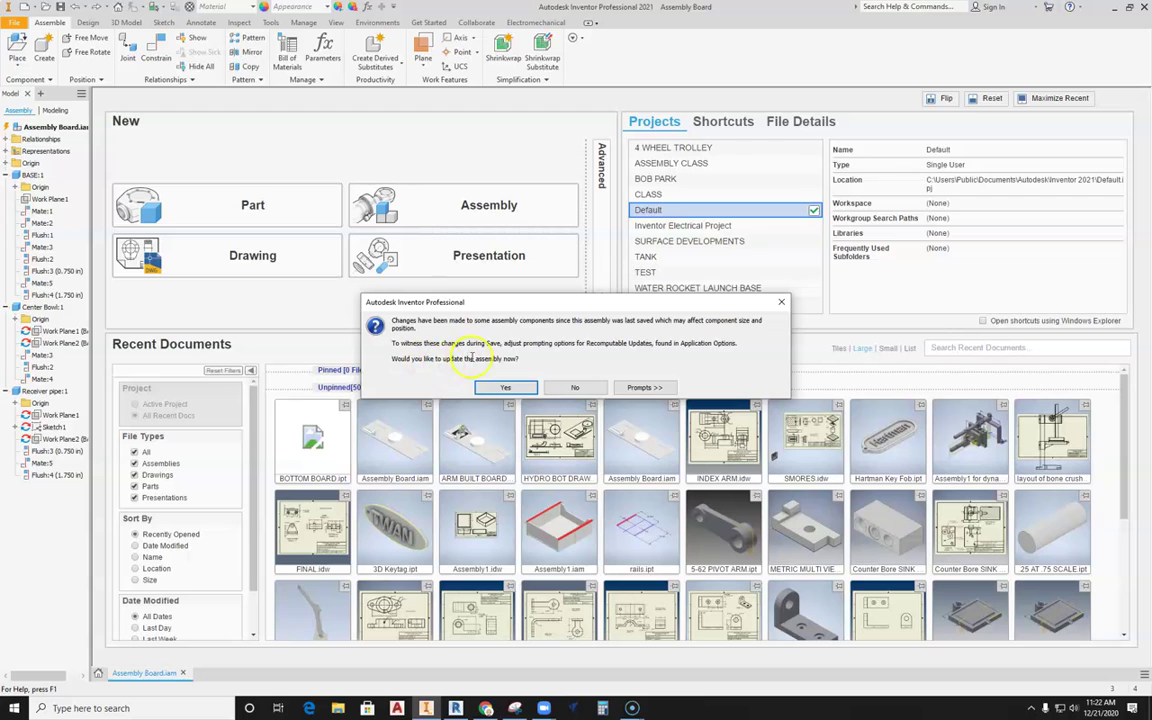
{"action": "left_click", "coordinate": [510, 388]}
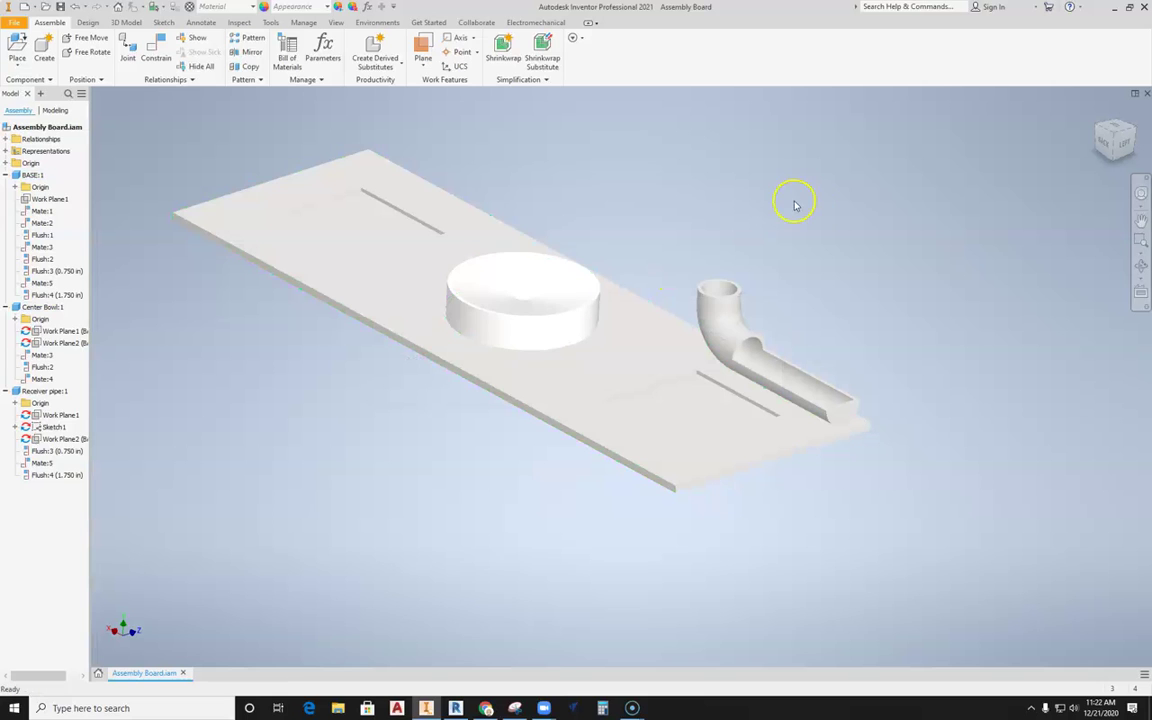
Save the assembly under the new name "Assembly Board SJL" in the Hydro Bot Arm Class Demo folder
{"action": "middle_click_drag", "start_coordinate": [770, 229], "coordinate": [816, 231]}
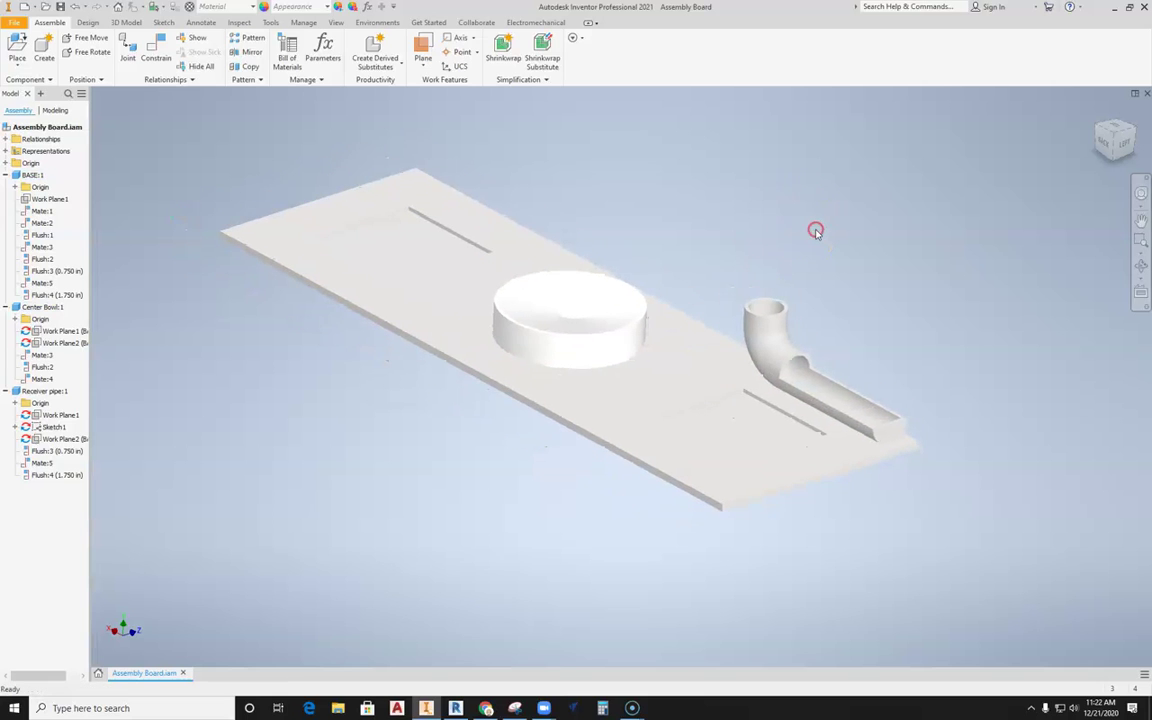
{"action": "left_click", "coordinate": [14, 22]}
{"action": "left_click", "coordinate": [44, 152]}
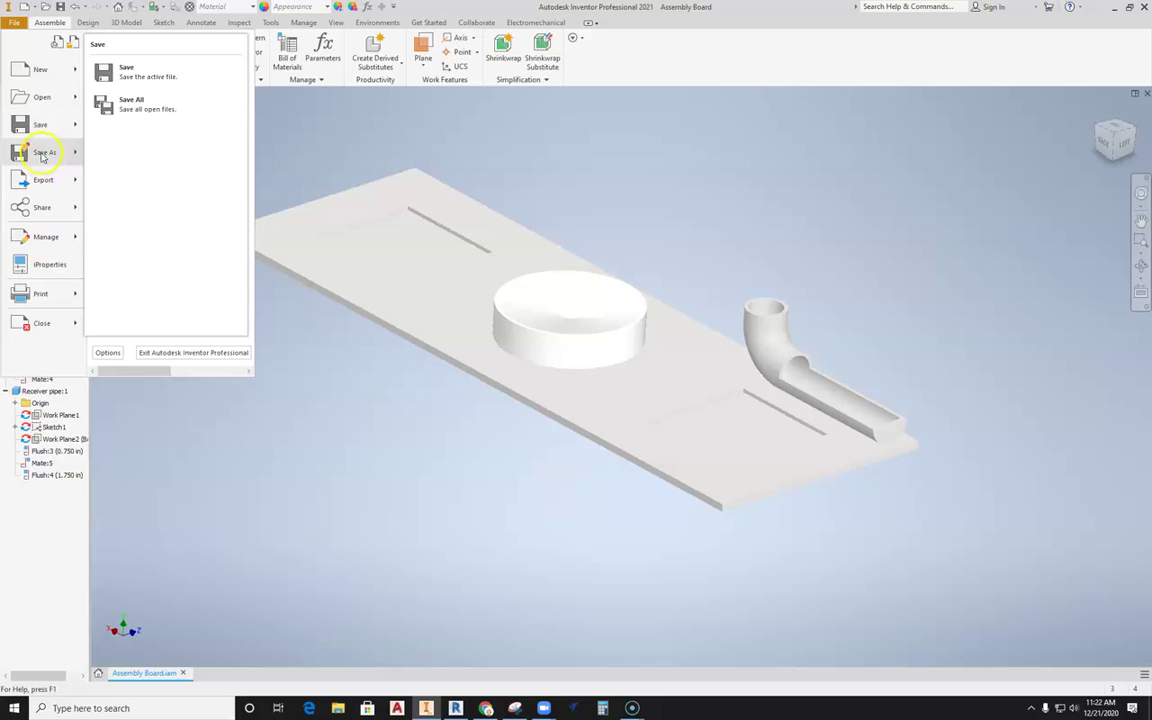
{"action": "left_click", "coordinate": [44, 152]}
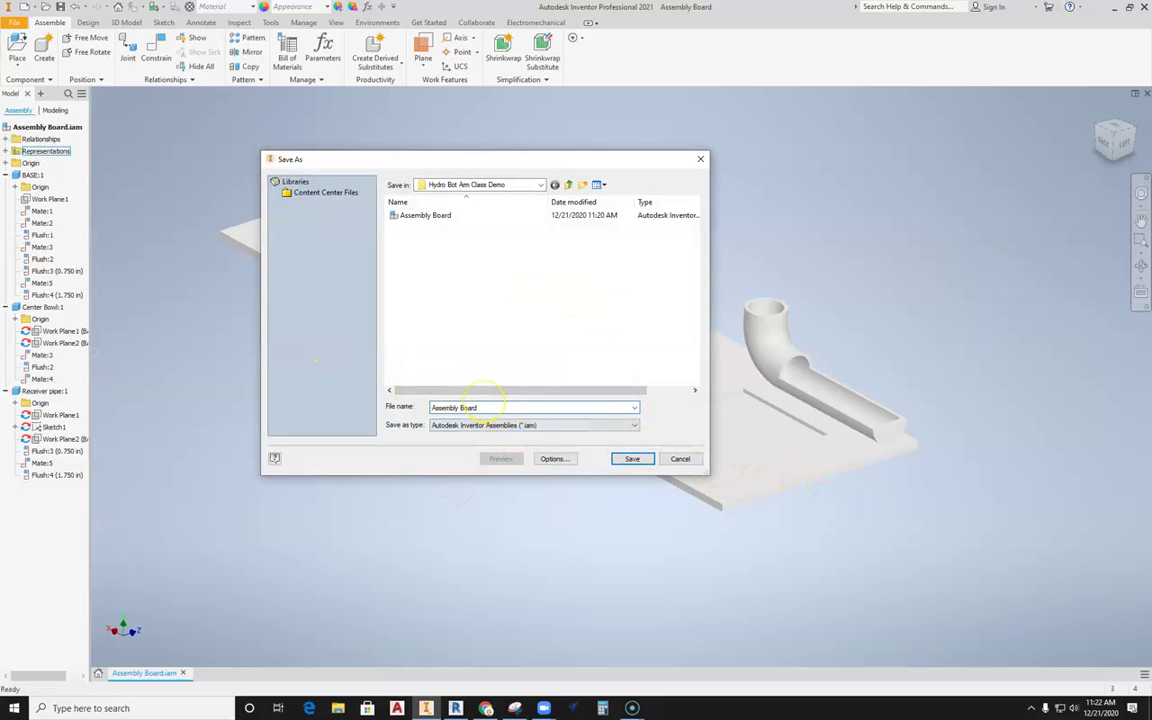
{"action": "left_click", "coordinate": [617, 459]}
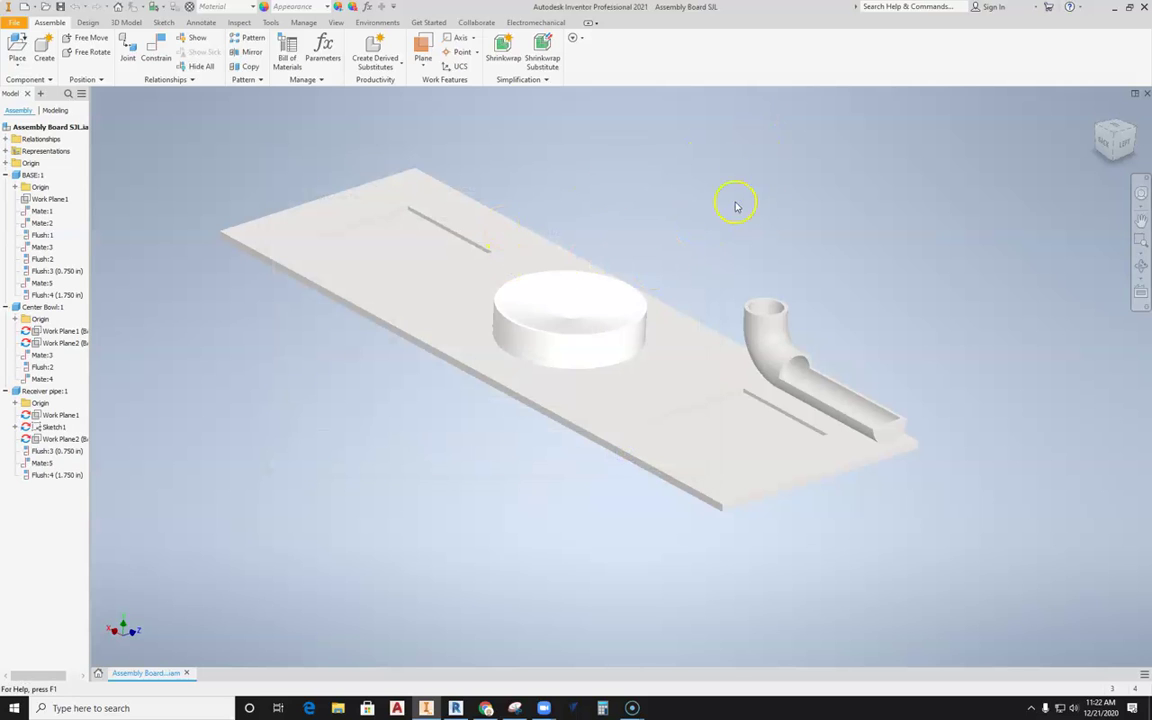
{"action": "mouse_move", "coordinate": [451, 503]}
{"action": "middle_mouse_down"}
{"action": "mouse_move", "coordinate": [442, 484]}
{"action": "mouse_move", "coordinate": [448, 512]}
{"action": "middle_mouse_up"}
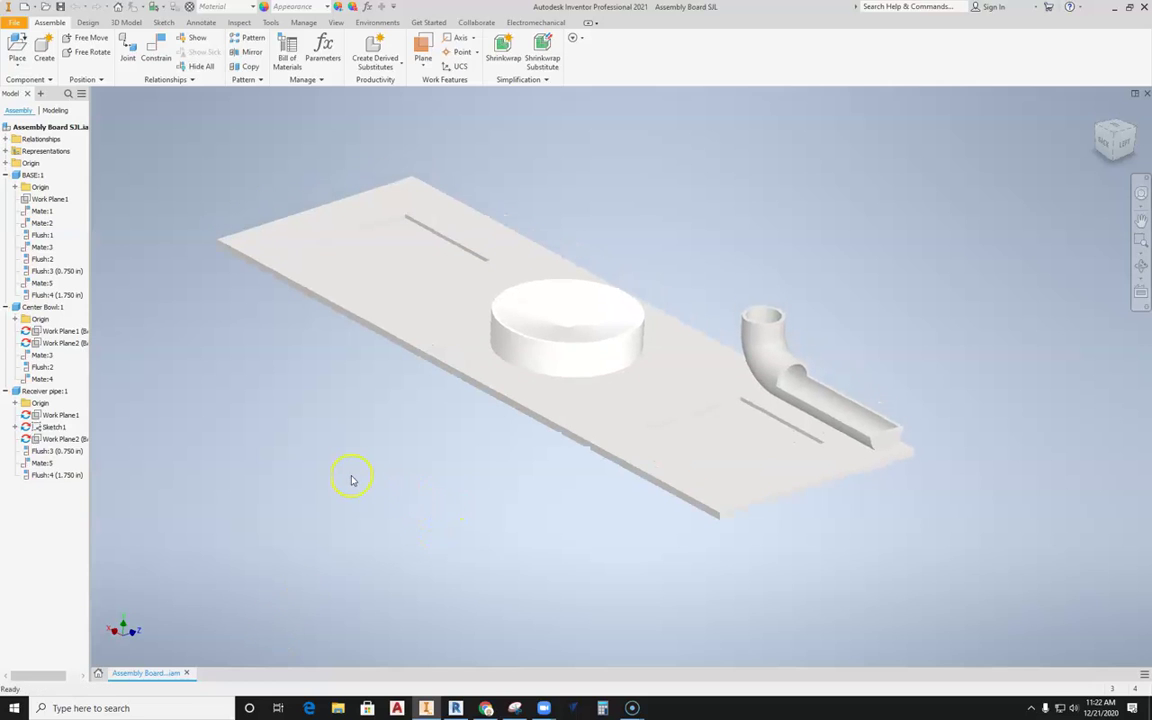
Collapse the BASE, Center Bowl and Receiver pipe components in the model tree
{"action": "left_click", "coordinate": [6, 307]}
{"action": "left_click", "coordinate": [6, 319]}
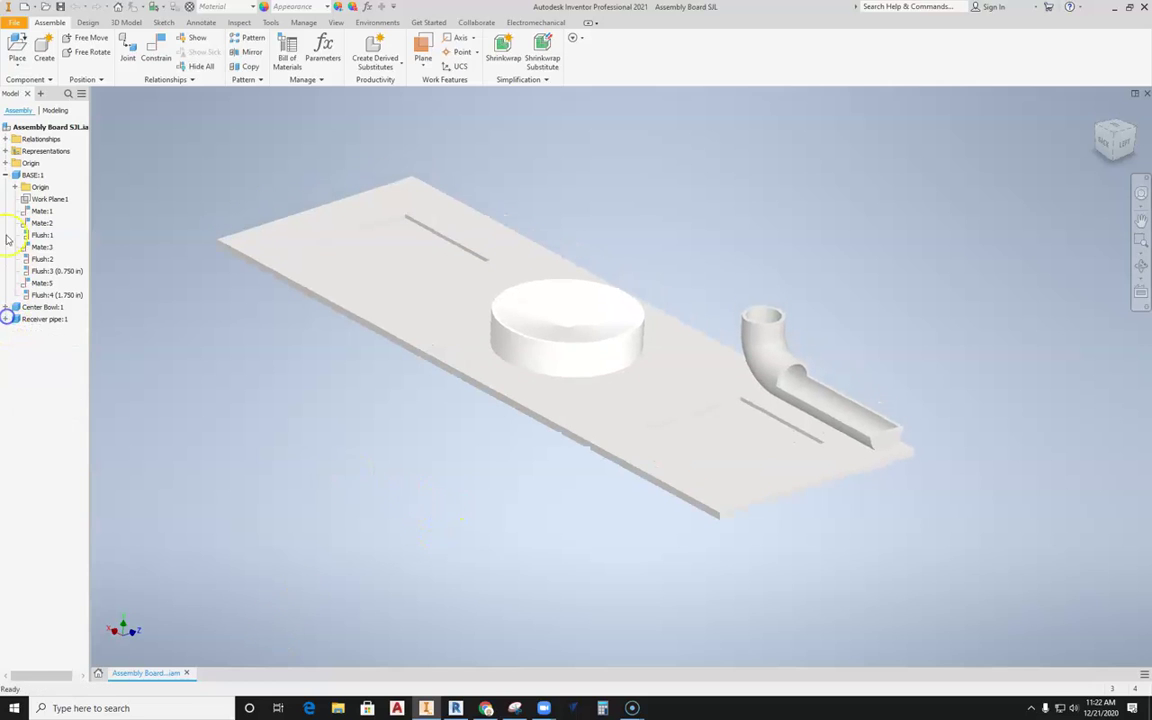
{"action": "left_click", "coordinate": [6, 175]}
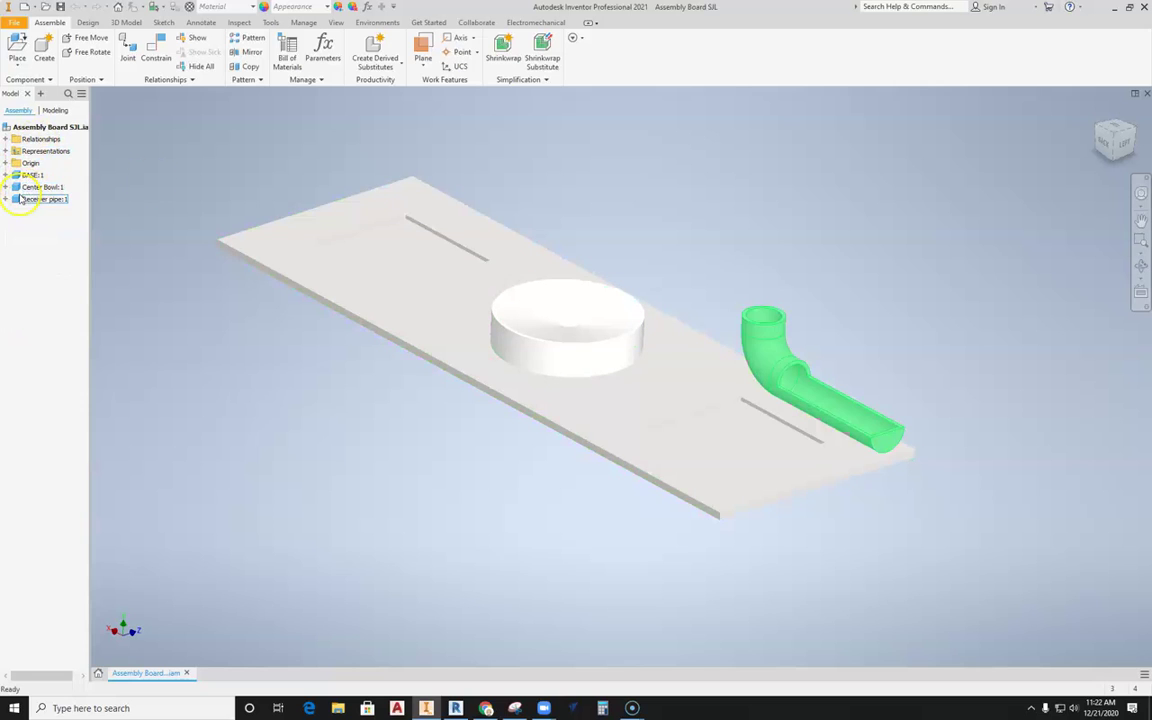
Create an in-place Standard.ipt part named "BOTTOM PLATE" in the Hydro Bot Arm Class Demo folder, based on the square recess floor beside the receiver pipe
{"action": "middle_click_drag", "start_coordinate": [705, 447], "coordinate": [660, 424]}
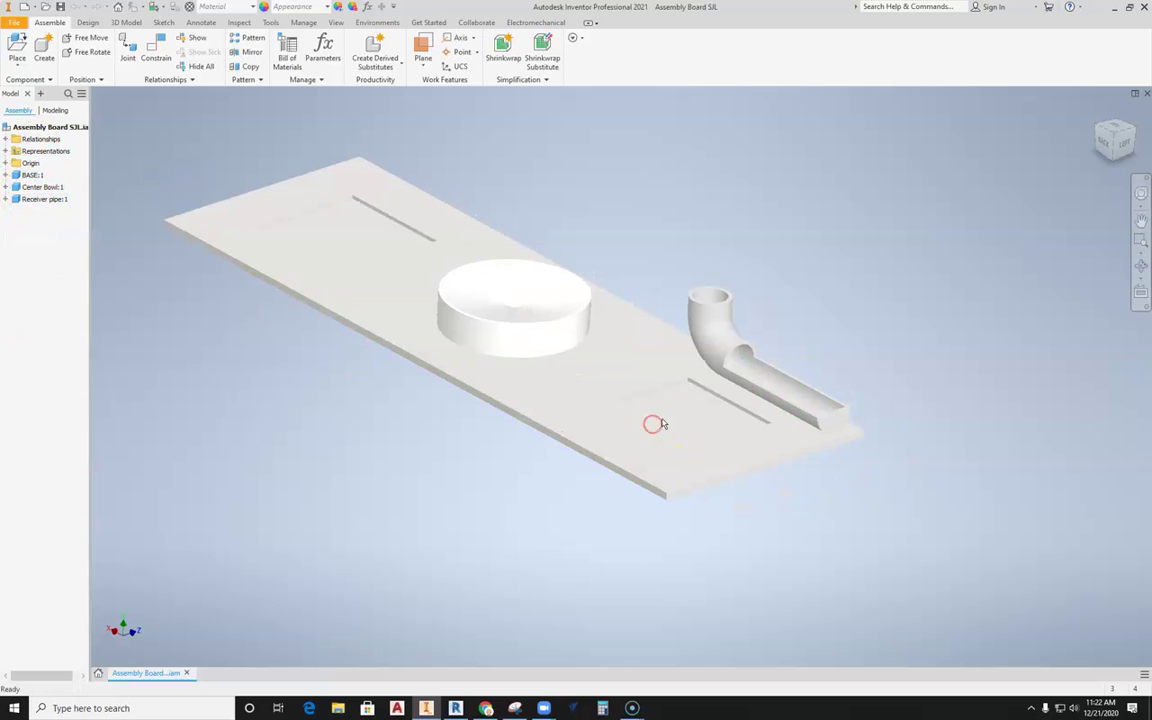
{"action": "scroll", "coordinate": [748, 419], "scroll_direction": "up", "scroll_amount": 3}
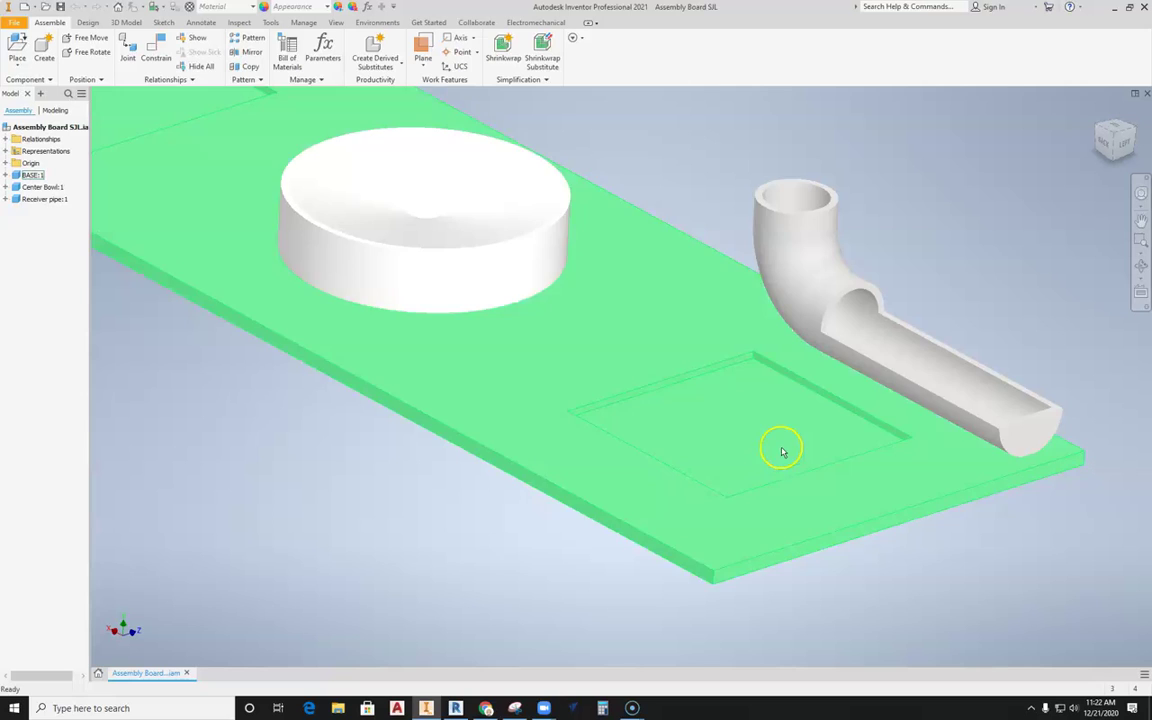
{"action": "scroll", "coordinate": [779, 448], "scroll_direction": "down", "scroll_amount": 3}
{"action": "scroll", "coordinate": [779, 448], "scroll_direction": "down", "scroll_amount": 3}
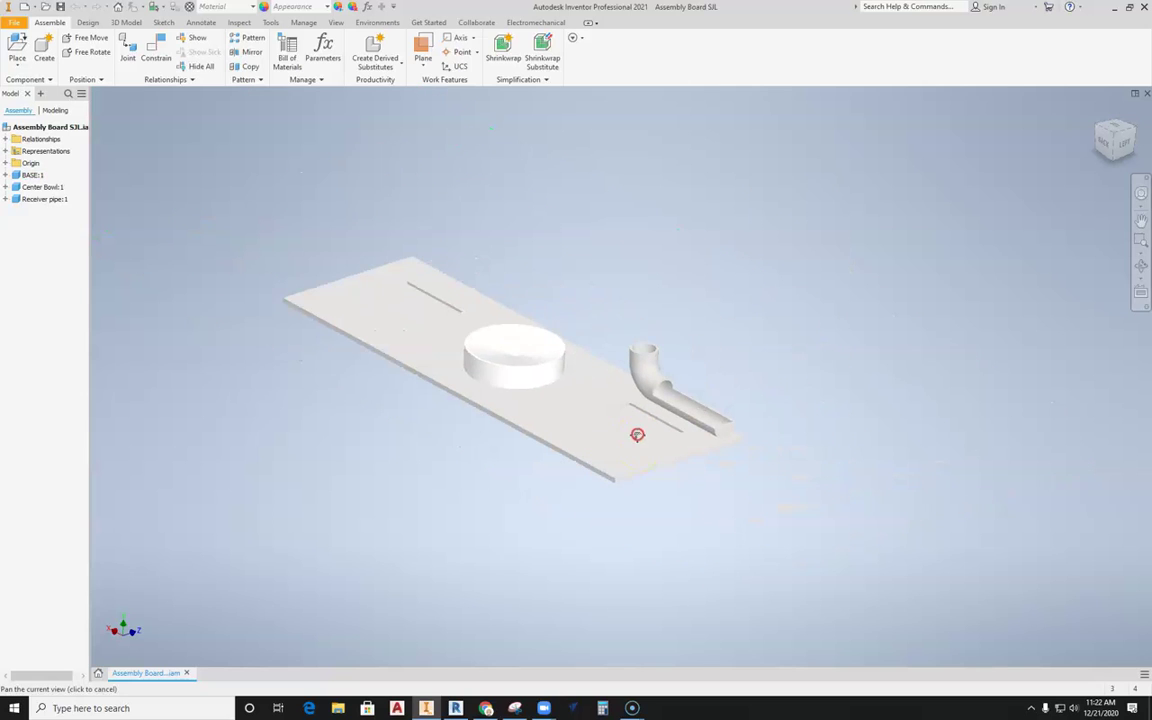
{"action": "left_click", "coordinate": [44, 50]}
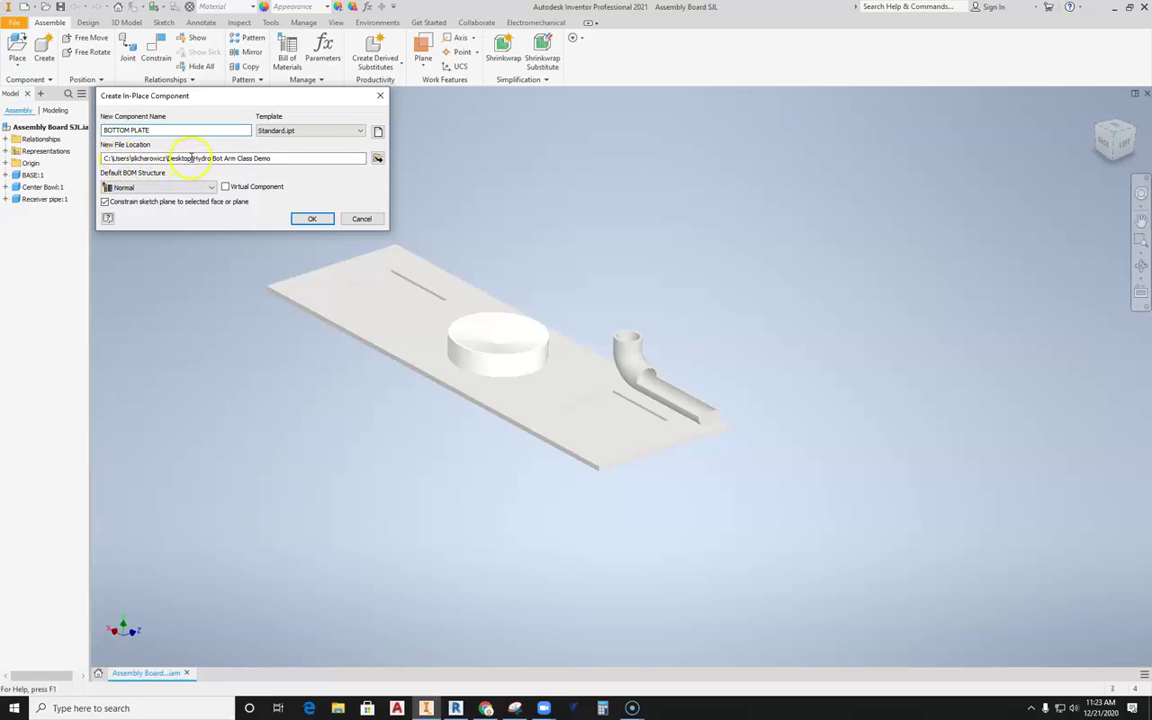
{"action": "left_click", "coordinate": [297, 158]}
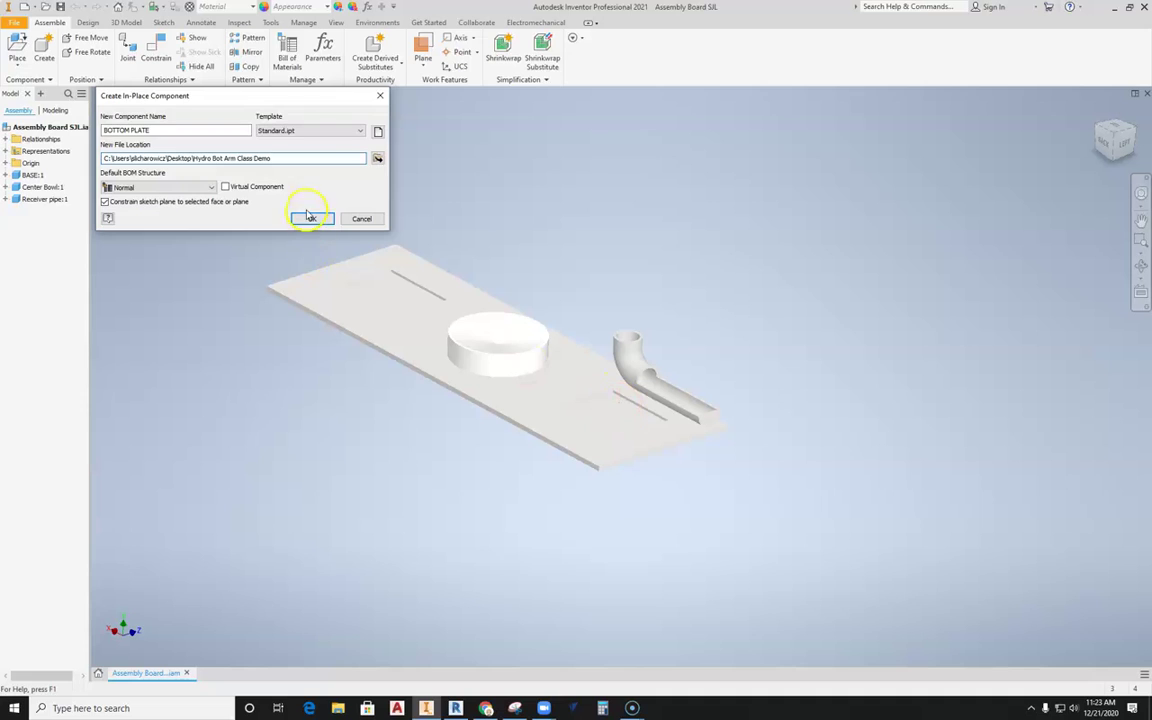
{"action": "left_click", "coordinate": [609, 417]}
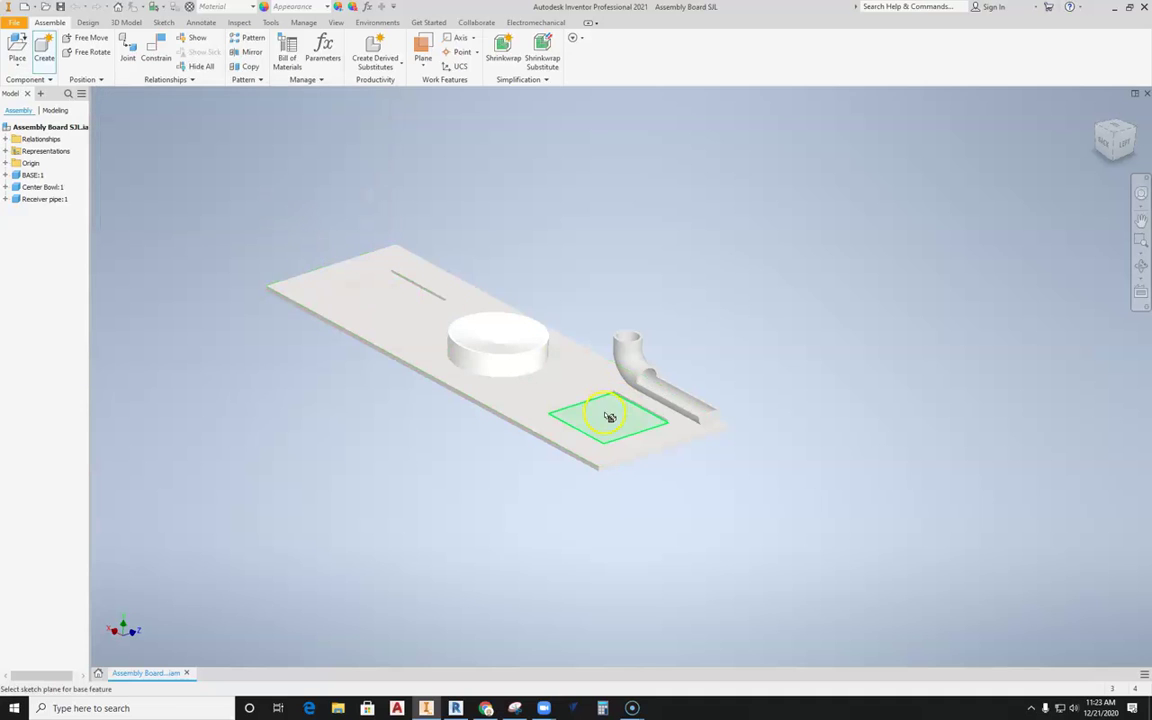
{"action": "scroll", "coordinate": [628, 430], "scroll_direction": "up", "scroll_amount": 5}
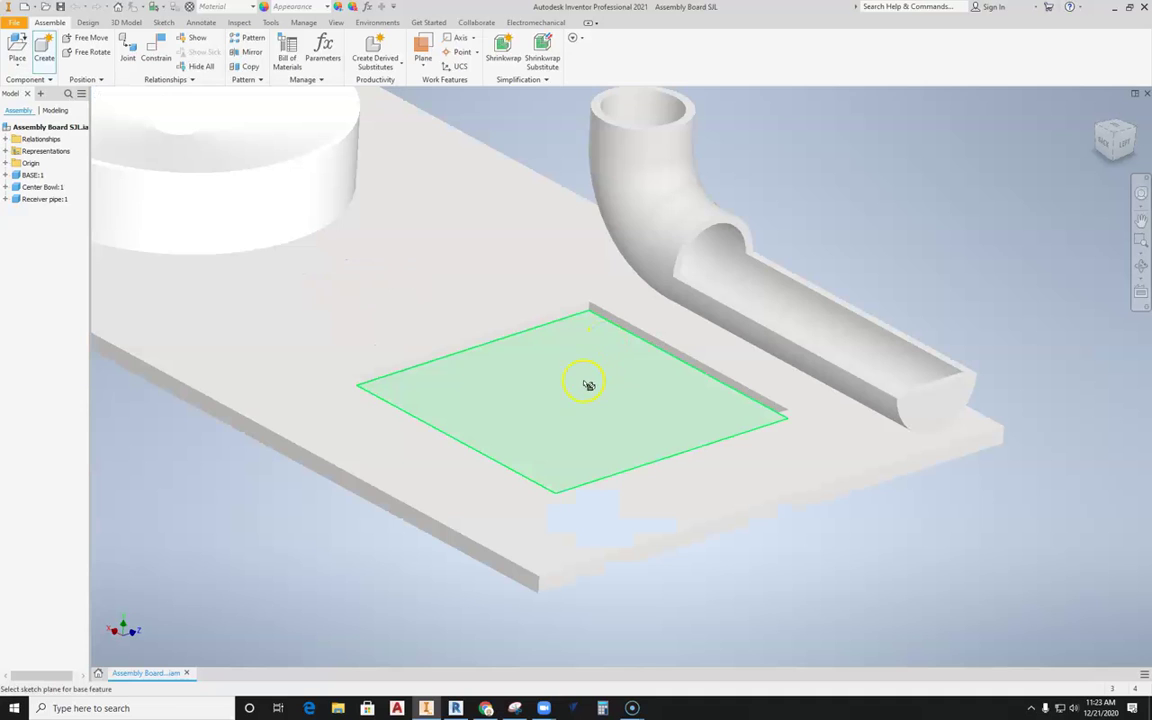
{"action": "left_click", "coordinate": [590, 374]}
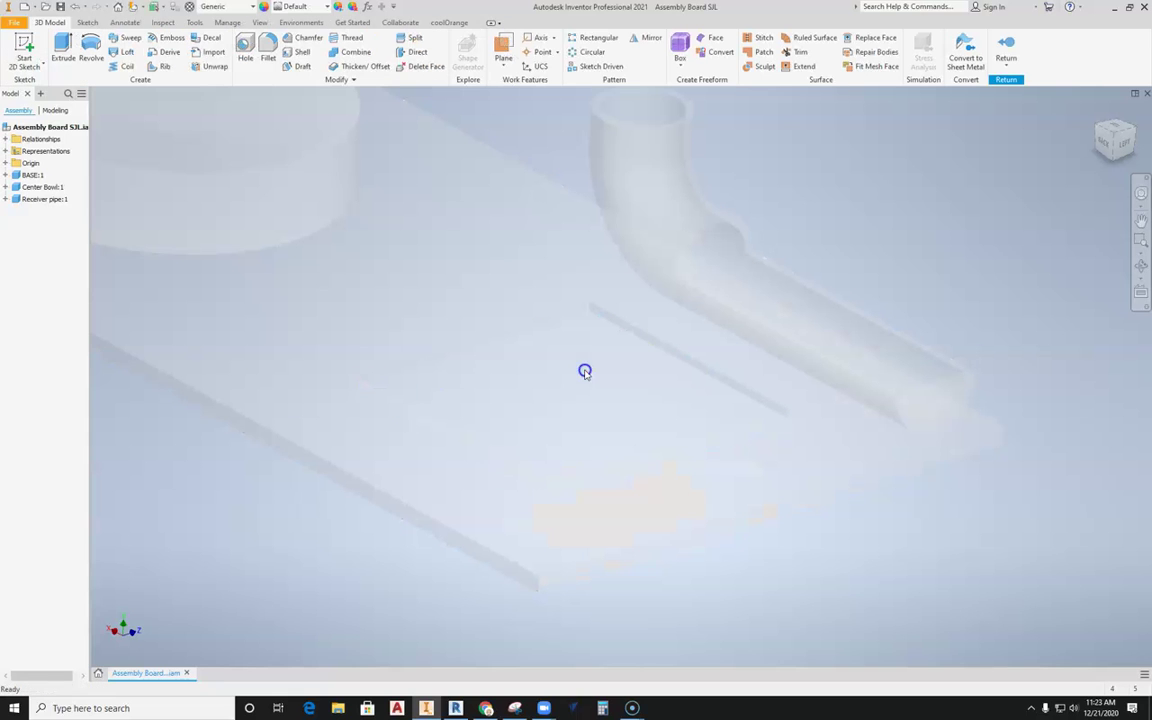
Start a 2D sketch on the BOTTOM PLATE part's horizontal origin plane
{"action": "left_click", "coordinate": [24, 50]}
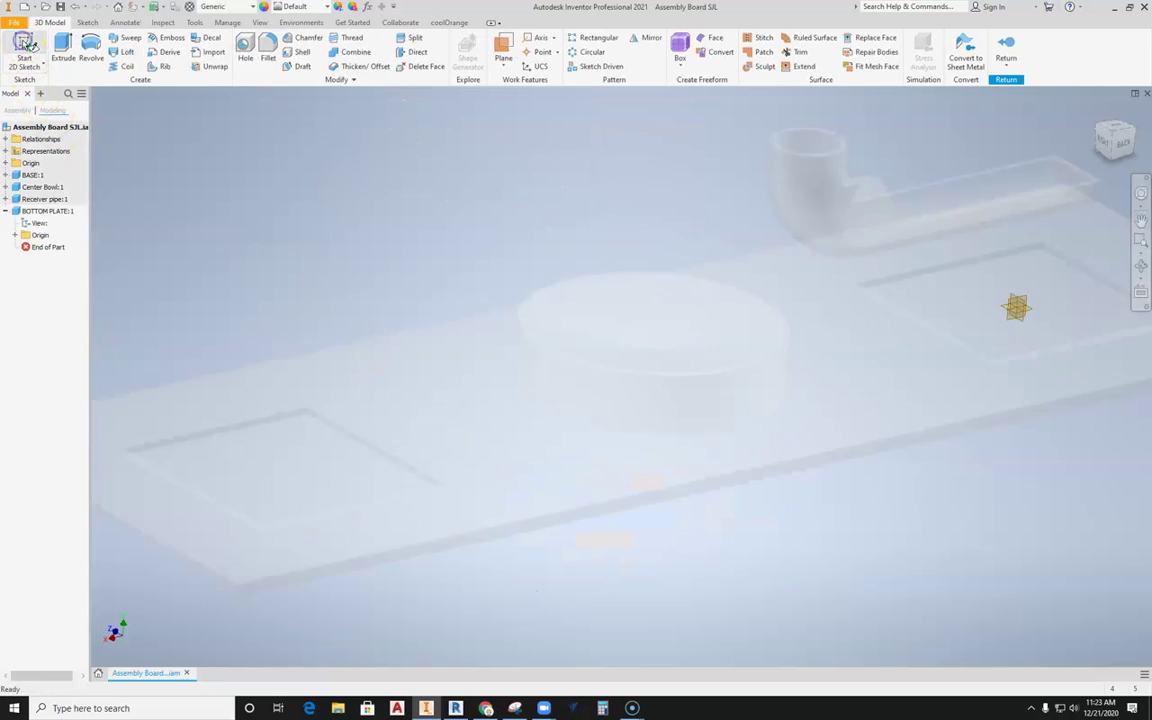
{"action": "scroll", "coordinate": [400, 330], "scroll_direction": "up", "scroll_amount": 5}
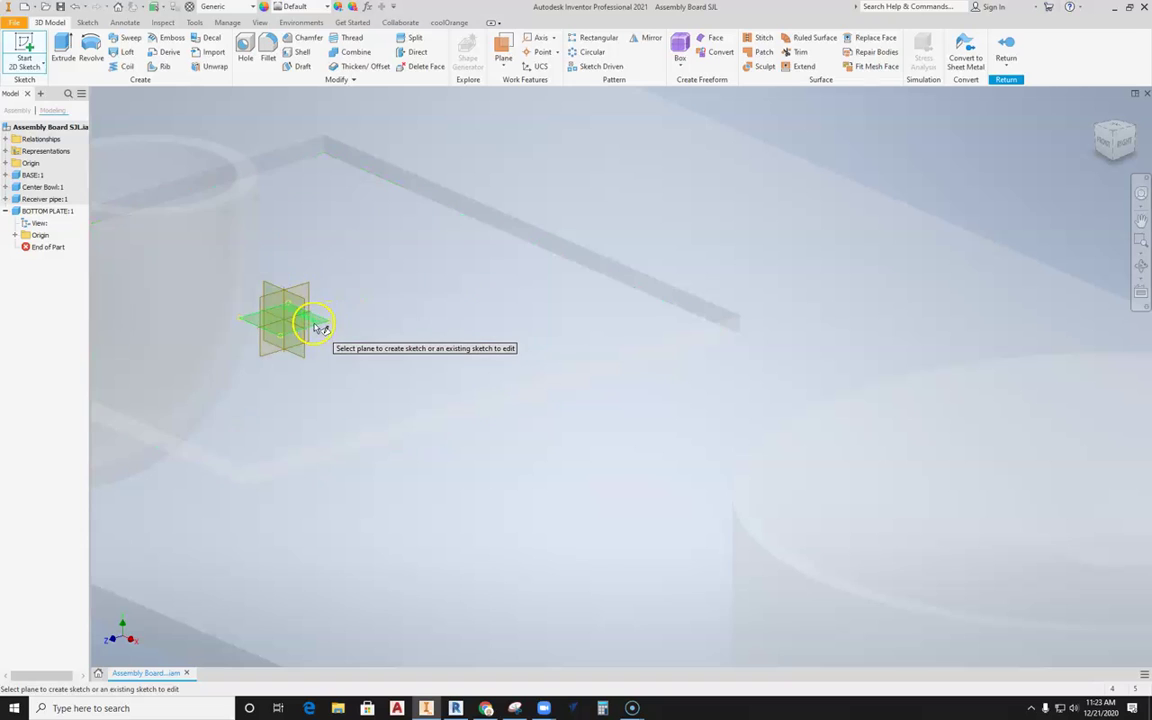
{"action": "scroll", "coordinate": [490, 330], "scroll_direction": "down", "scroll_amount": 6}
{"action": "middle_click_drag", "start_coordinate": [581, 406], "coordinate": [934, 436], "text": "shift"}
{"action": "middle_click_drag", "start_coordinate": [481, 337], "coordinate": [1021, 252], "text": "shift"}
{"action": "middle_click_drag", "start_coordinate": [634, 402], "coordinate": [447, 249]}
{"action": "scroll", "coordinate": [647, 386], "scroll_direction": "up", "scroll_amount": 5}
{"action": "middle_click_drag", "start_coordinate": [479, 371], "coordinate": [572, 422]}
{"action": "scroll", "coordinate": [616, 428], "scroll_direction": "up", "scroll_amount": 3}
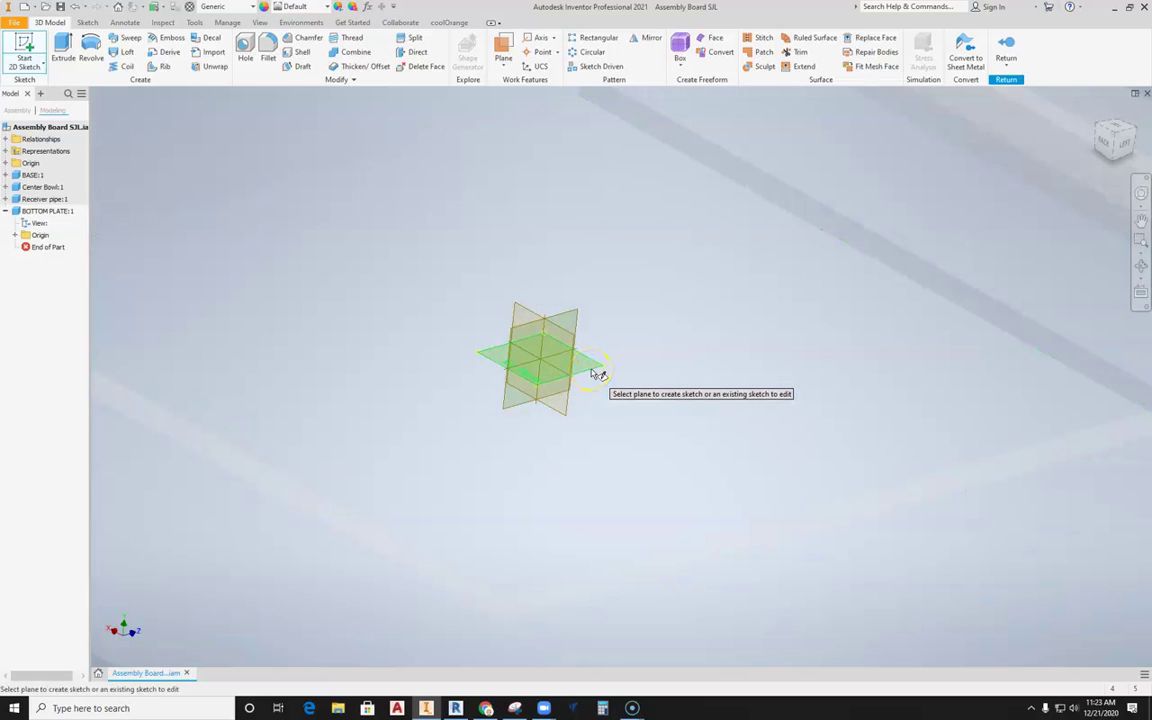
{"action": "left_click", "coordinate": [530, 333]}
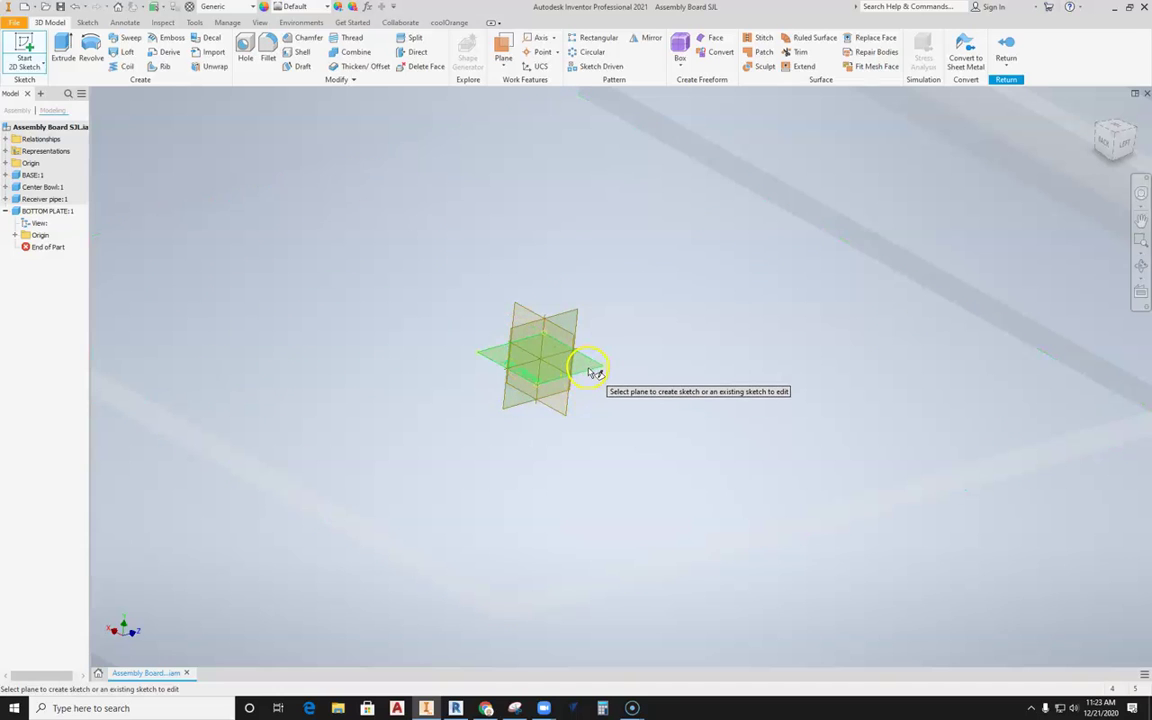
{"action": "left_click", "coordinate": [592, 371]}
Project the outline of the base's square recess floor into the sketch
{"action": "middle_click_drag", "start_coordinate": [670, 456], "coordinate": [622, 126]}
{"action": "scroll", "coordinate": [662, 303], "scroll_direction": "down", "scroll_amount": 5}
{"action": "middle_click_drag", "start_coordinate": [668, 361], "coordinate": [666, 324]}
{"action": "scroll", "coordinate": [657, 340], "scroll_direction": "up", "scroll_amount": 4}
{"action": "middle_click_drag", "start_coordinate": [611, 458], "coordinate": [586, 385]}
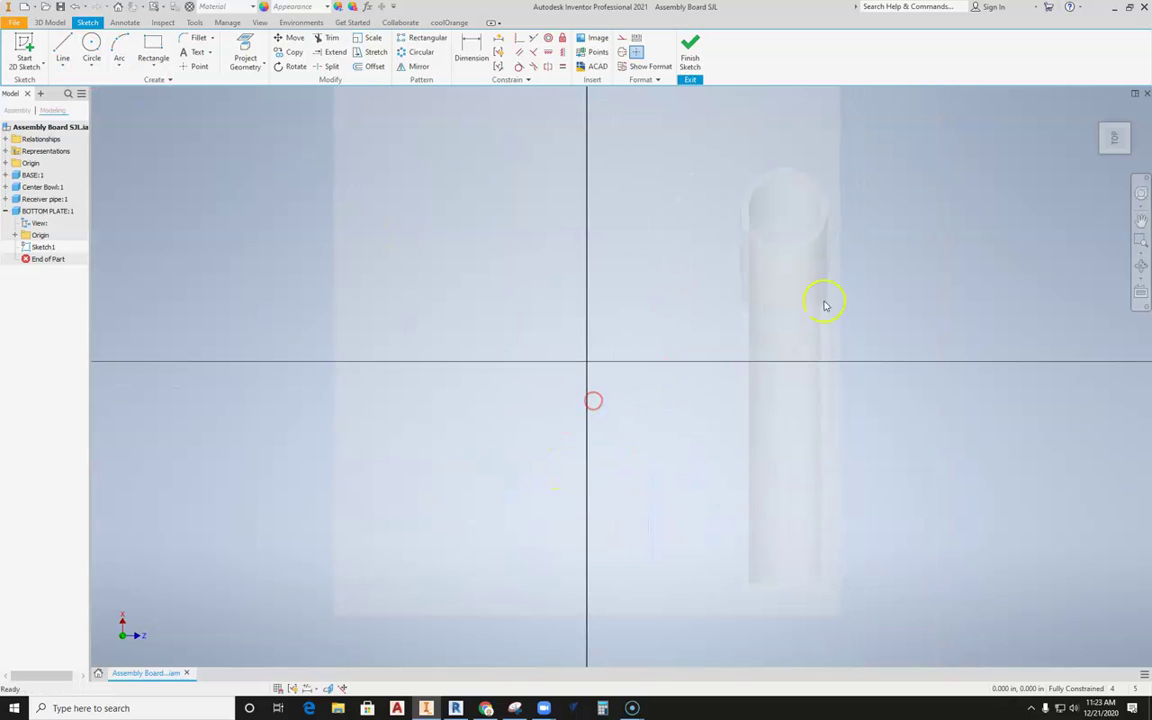
{"action": "mouse_move", "coordinate": [794, 417]}
{"action": "middle_mouse_down", "text": "shift"}
{"action": "mouse_move", "coordinate": [851, 347]}
{"action": "mouse_move", "coordinate": [913, 373]}
{"action": "mouse_move", "coordinate": [659, 391]}
{"action": "middle_mouse_up", "text": "shift"}
{"action": "mouse_move", "coordinate": [720, 140]}
{"action": "middle_mouse_down", "text": "shift"}
{"action": "mouse_move", "coordinate": [784, 149]}
{"action": "mouse_move", "coordinate": [733, 141]}
{"action": "mouse_move", "coordinate": [789, 131]}
{"action": "mouse_move", "coordinate": [794, 155]}
{"action": "mouse_move", "coordinate": [769, 157]}
{"action": "mouse_move", "coordinate": [864, 195]}
{"action": "mouse_move", "coordinate": [737, 166]}
{"action": "middle_mouse_up", "text": "shift"}
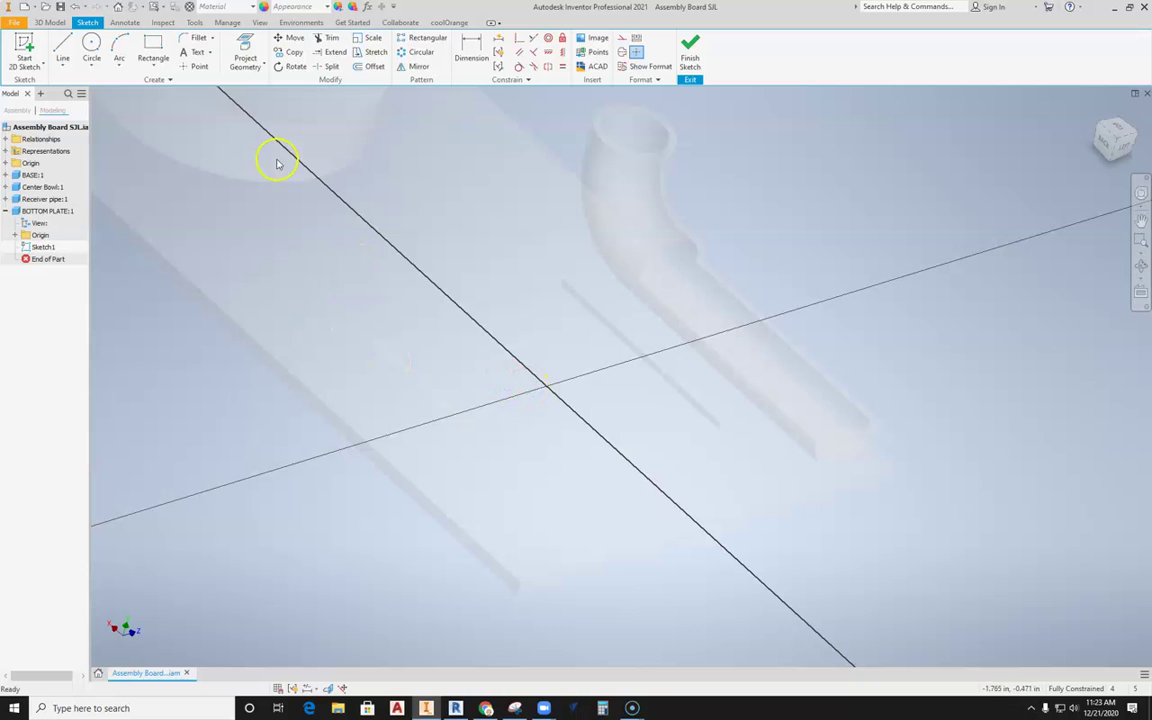
{"action": "left_click", "coordinate": [246, 48]}
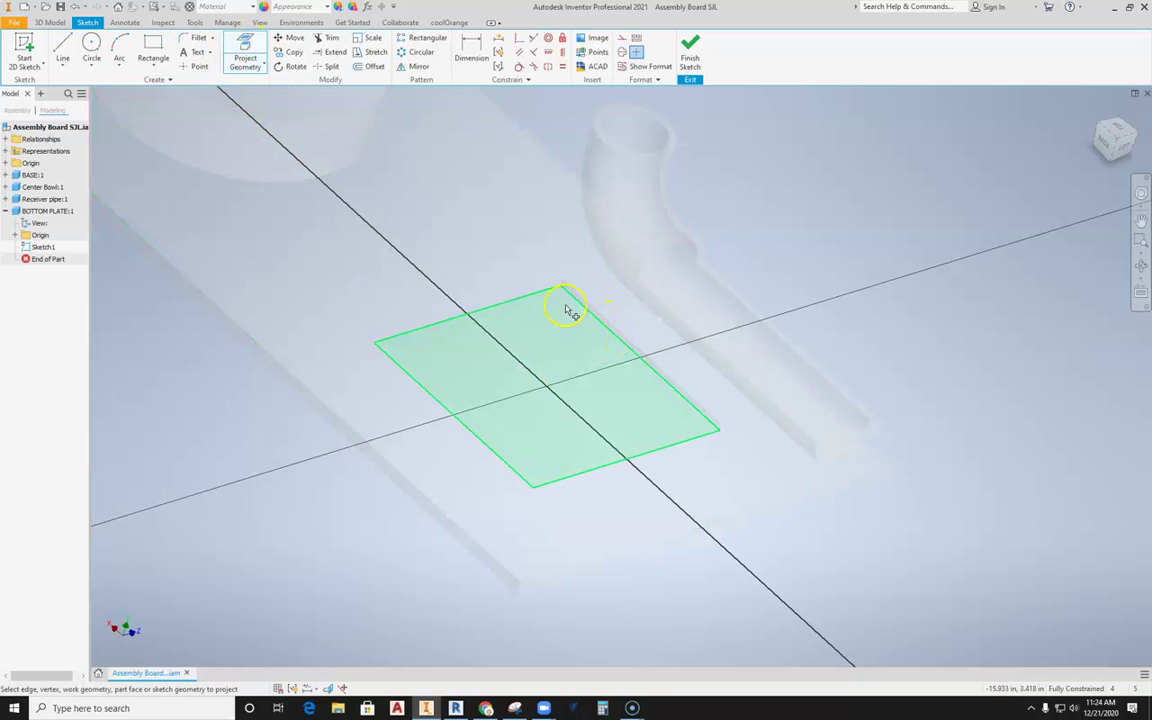
{"action": "left_click", "coordinate": [560, 352]}
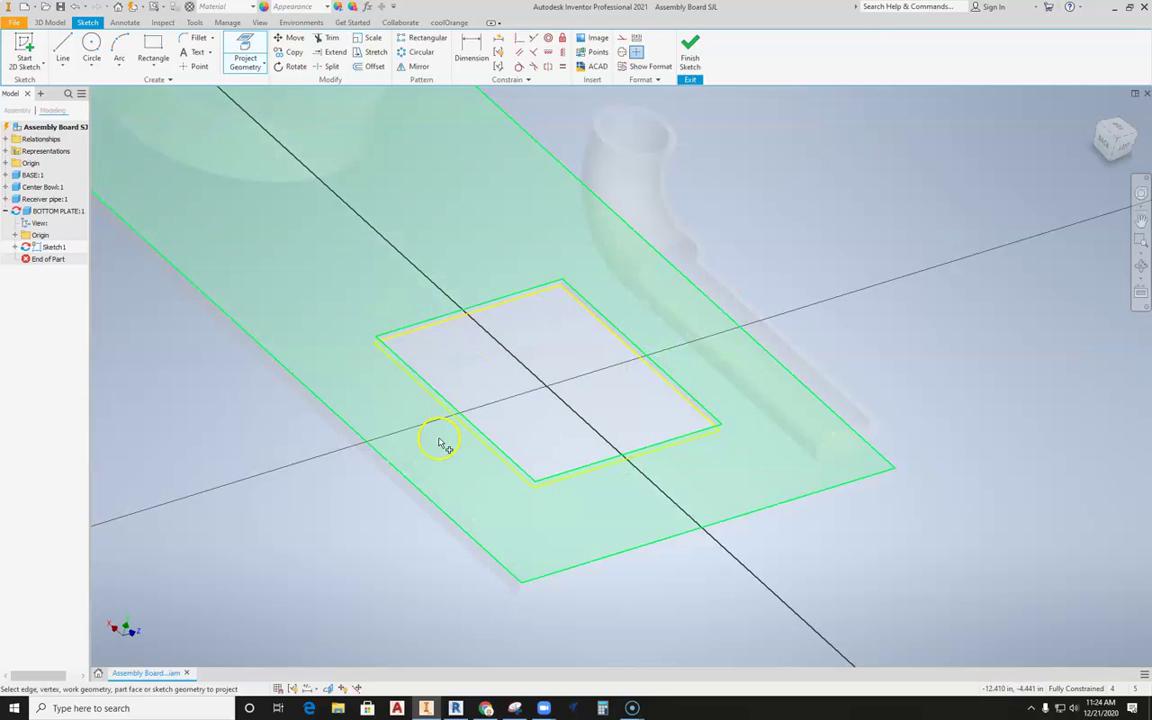
{"action": "left_click", "coordinate": [600, 331]}
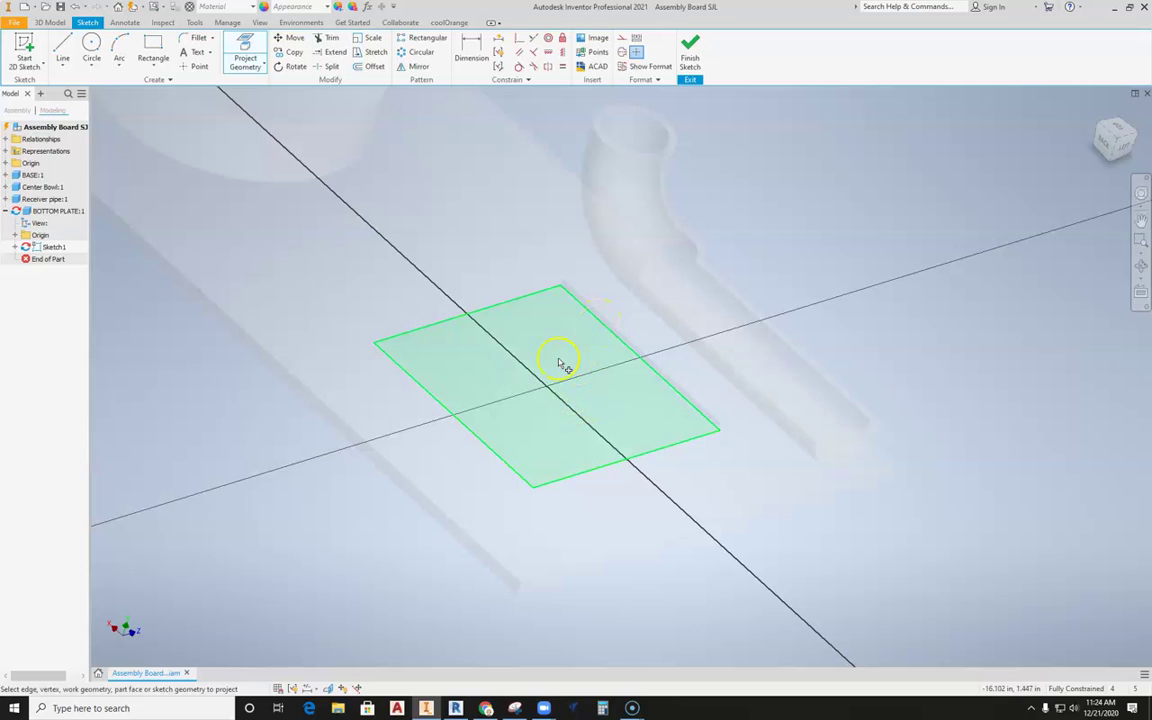
{"action": "left_click", "coordinate": [564, 296]}
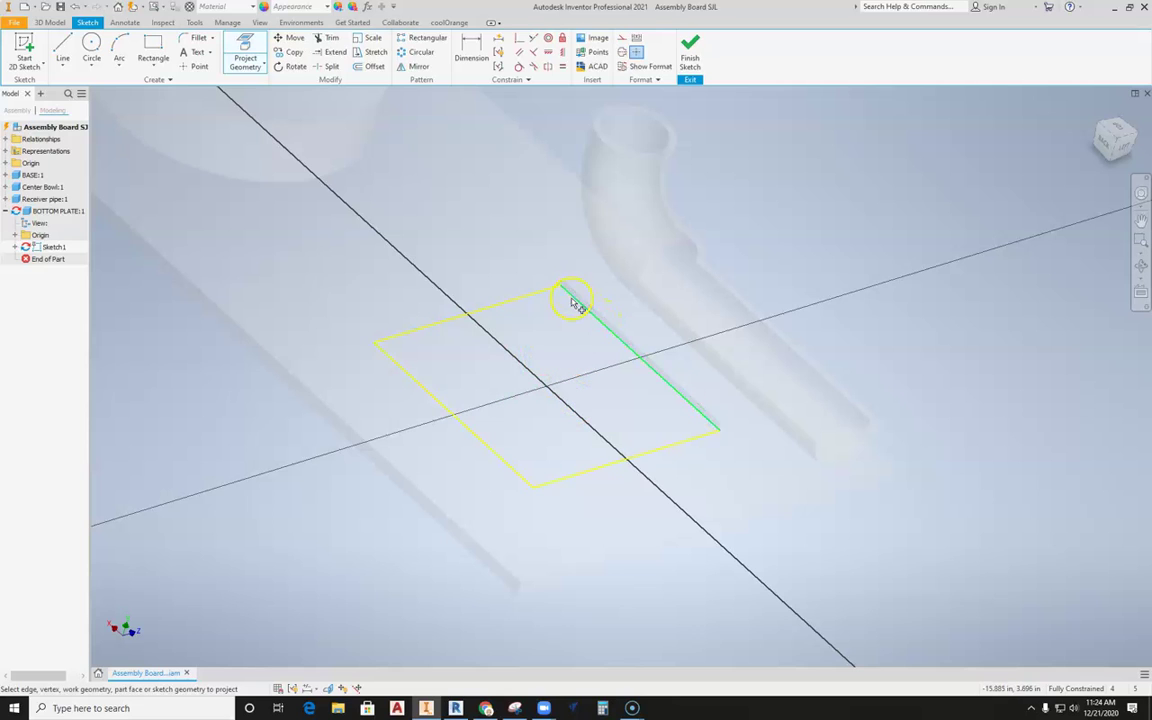
Turn on loop selection and offset the whole projected square inward by 0.032 in
{"action": "left_click", "coordinate": [1113, 134]}
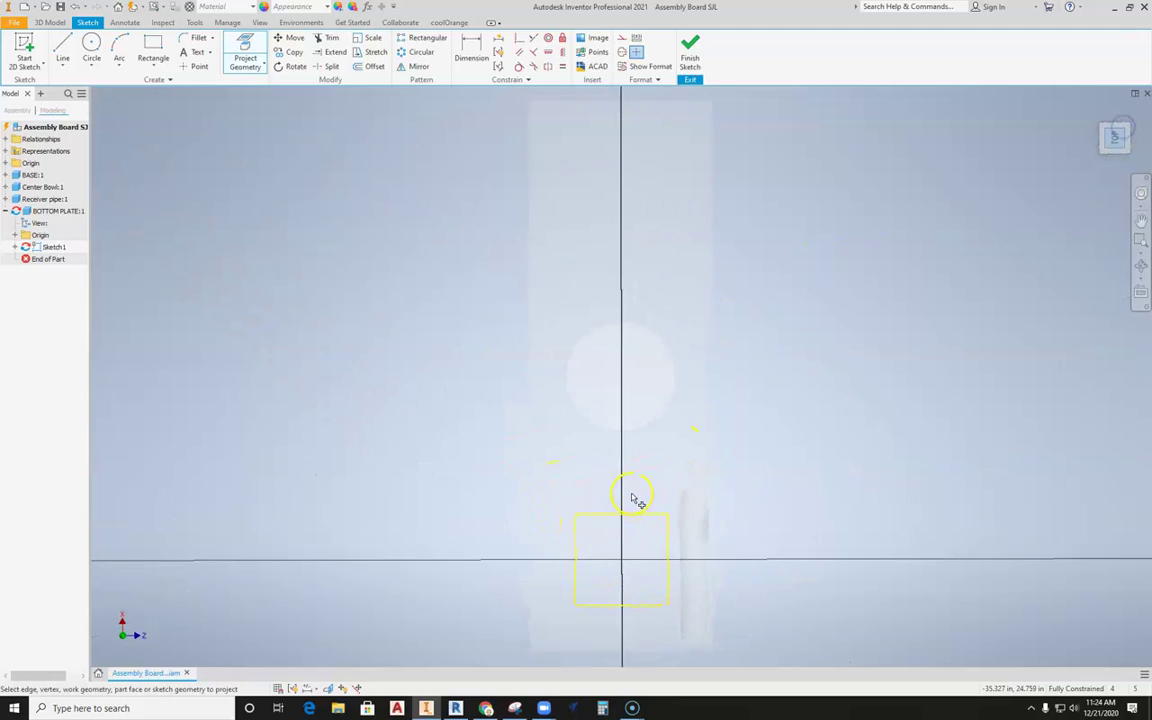
{"action": "scroll", "coordinate": [632, 498], "scroll_direction": "down", "scroll_amount": 5}
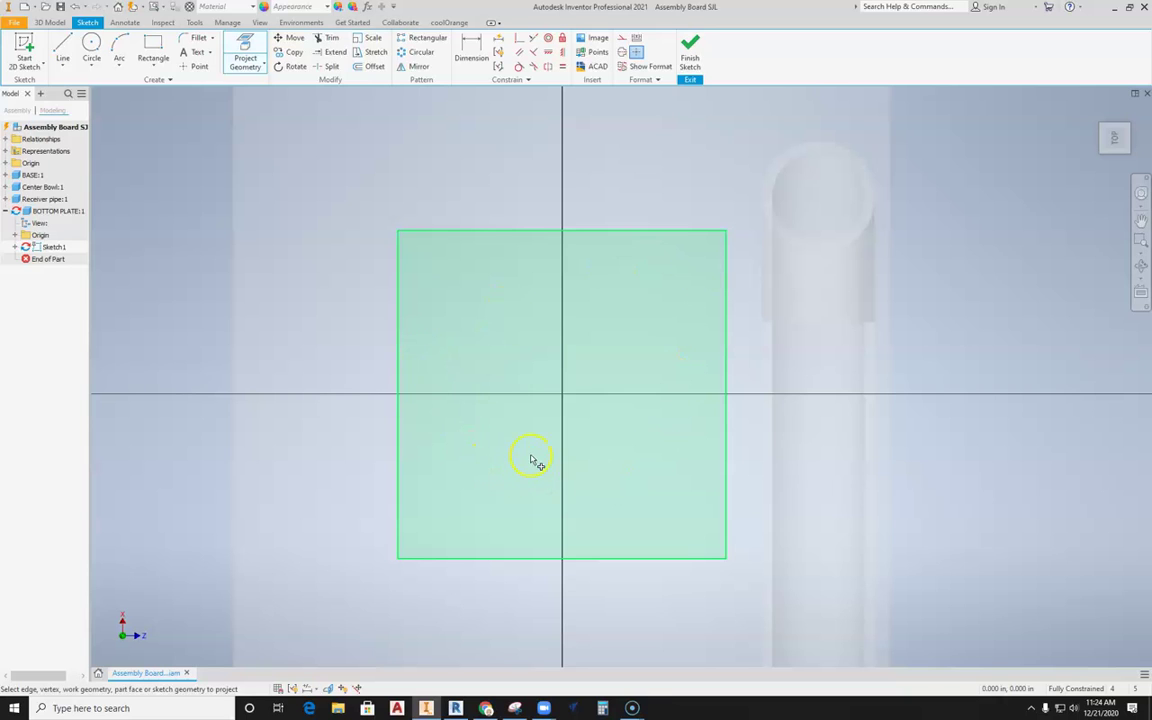
{"action": "left_click", "coordinate": [372, 66]}
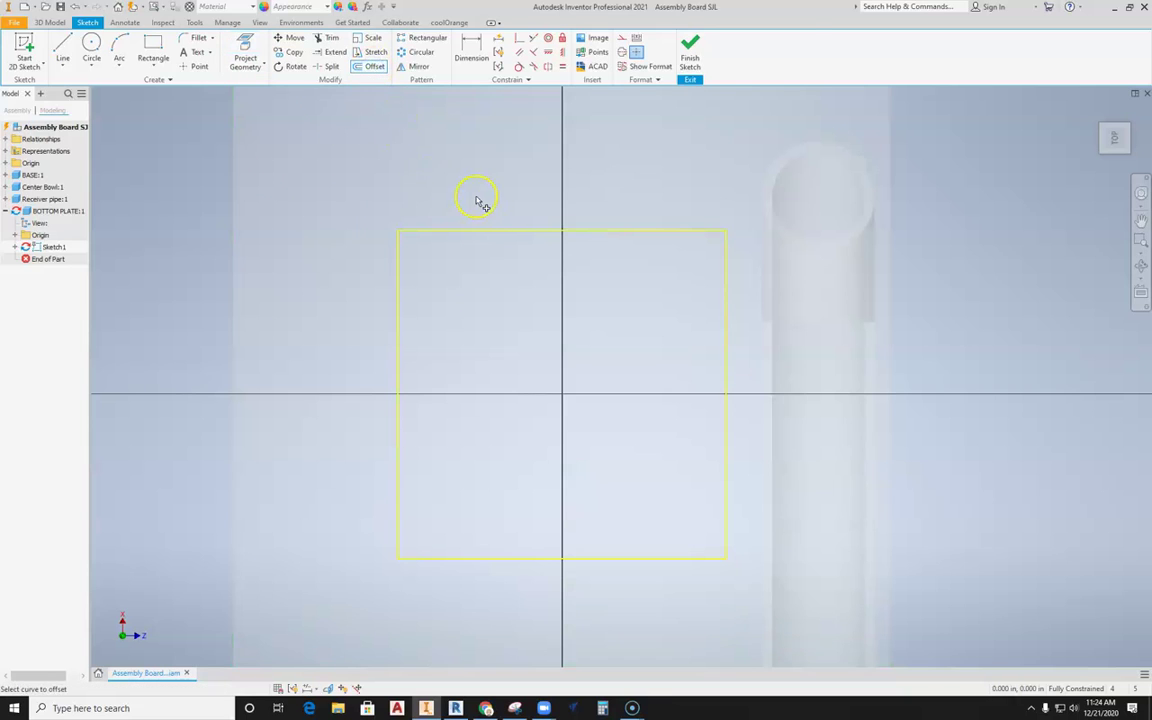
{"action": "left_click", "coordinate": [478, 231]}
{"action": "right_click", "coordinate": [478, 232]}
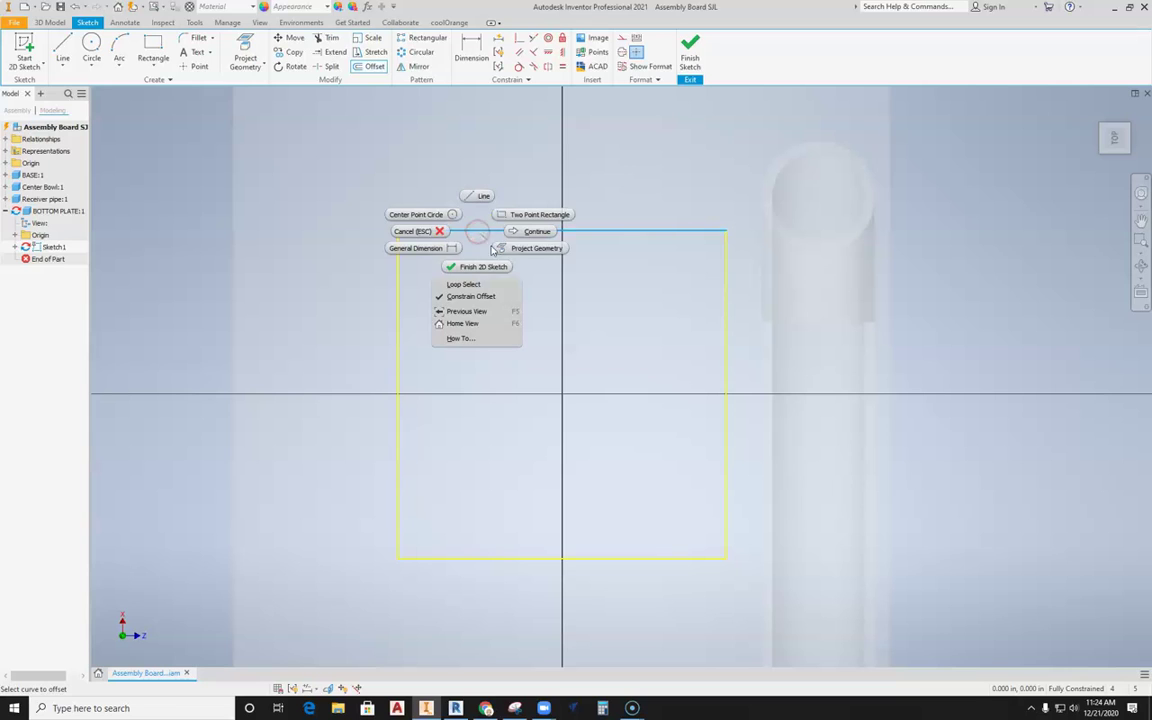
{"action": "left_click", "coordinate": [463, 285]}
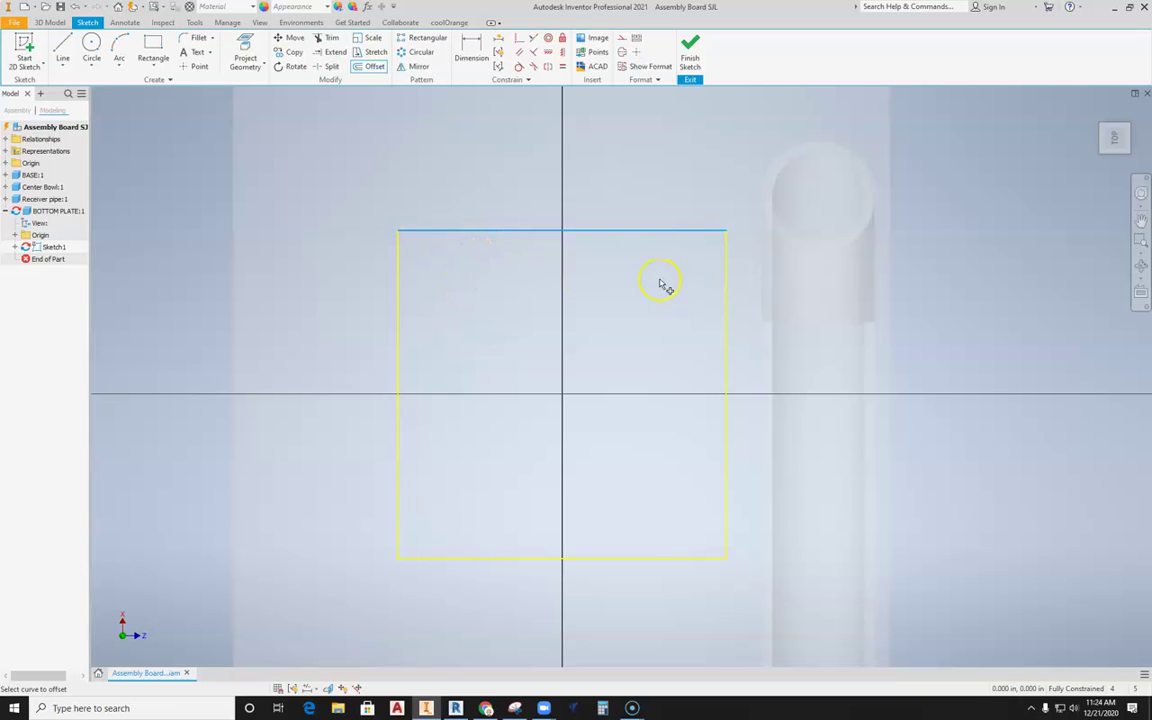
{"action": "left_click", "coordinate": [725, 268]}
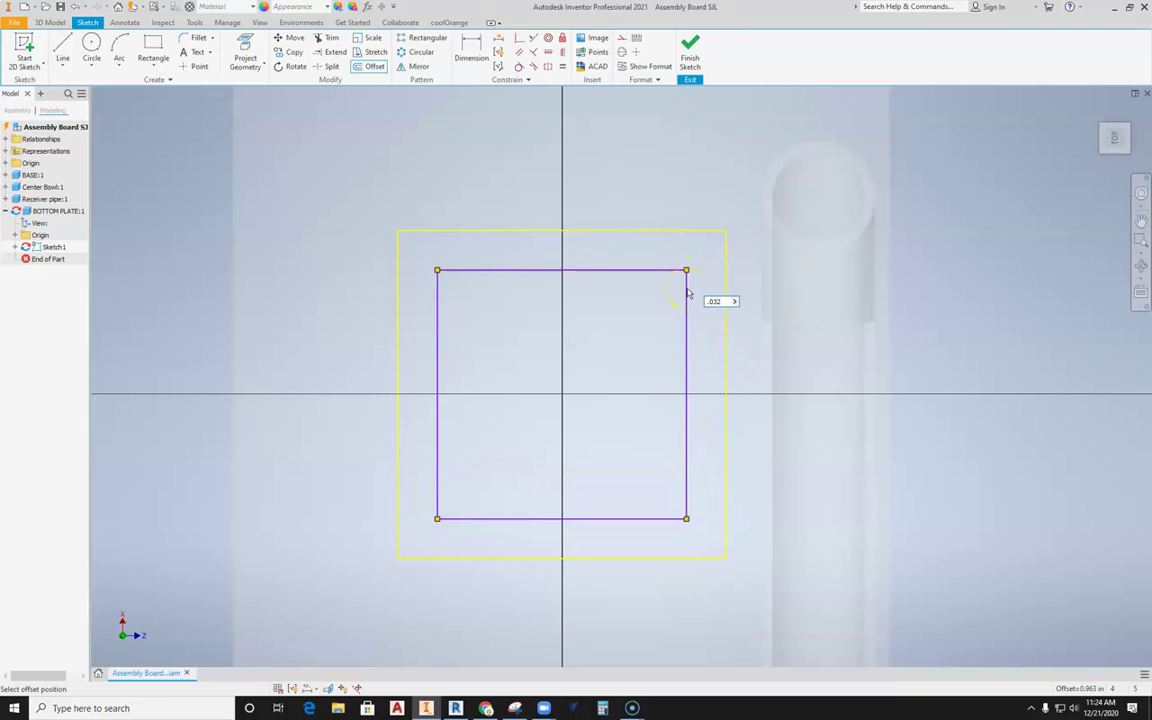
{"action": "key", "text": "Return"}
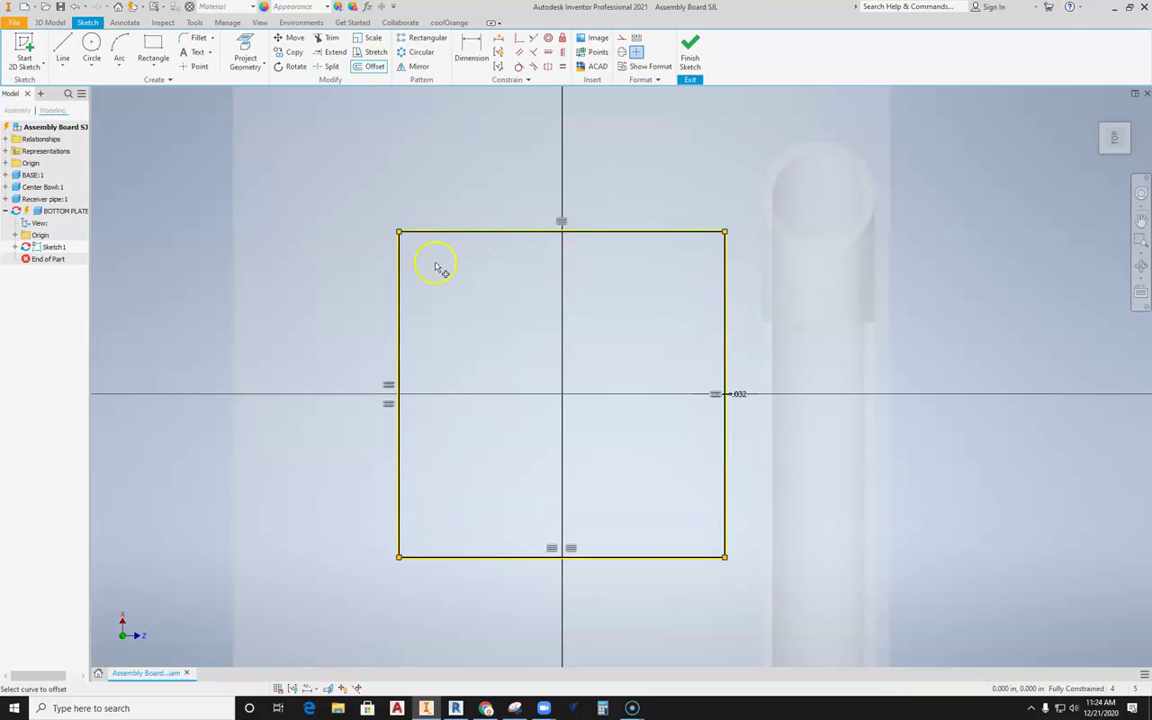
Examine the clearance between the offset square and the projected recess edges up close and from an angle
{"action": "scroll", "coordinate": [395, 262], "scroll_direction": "down", "scroll_amount": 8}
{"action": "scroll", "coordinate": [460, 272], "scroll_direction": "up", "scroll_amount": 15}
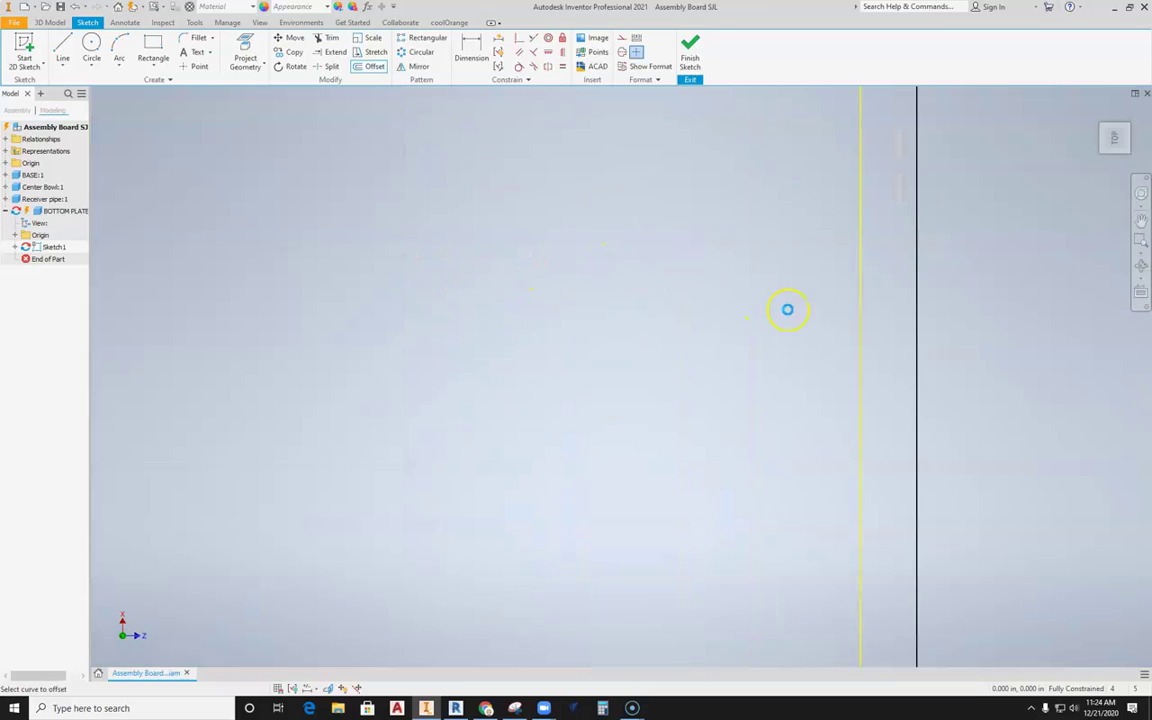
{"action": "scroll", "coordinate": [888, 322], "scroll_direction": "down", "scroll_amount": 3}
{"action": "middle_click_drag", "start_coordinate": [884, 319], "coordinate": [551, 335]}
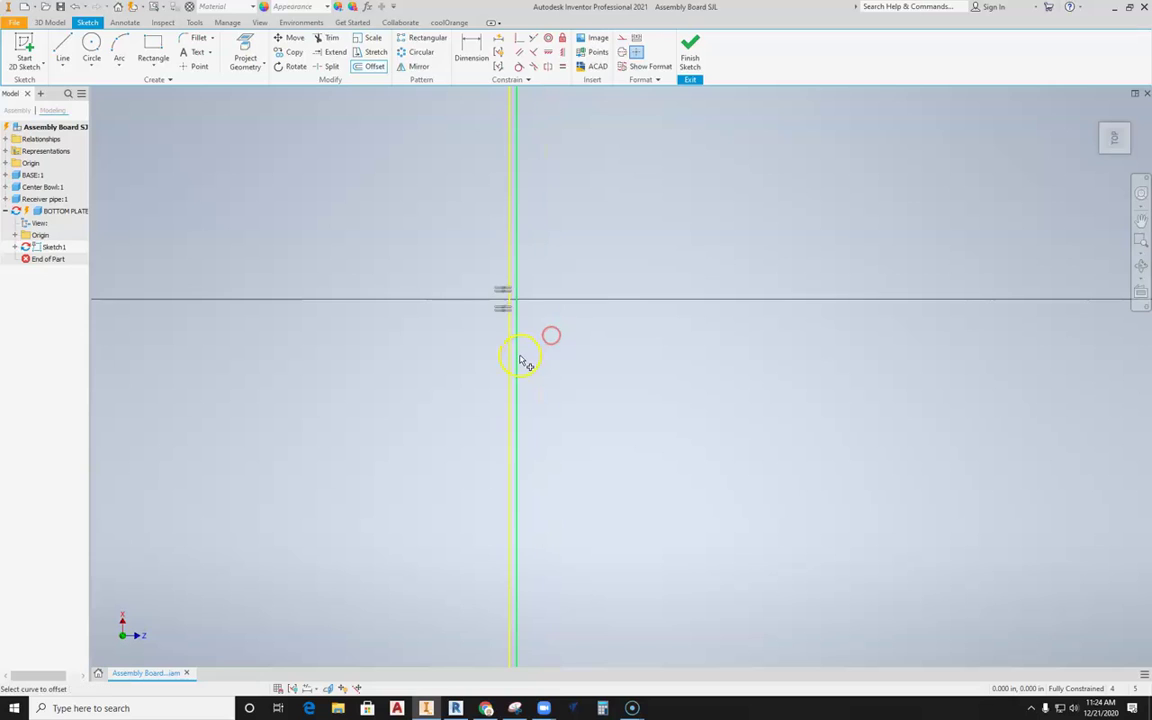
{"action": "scroll", "coordinate": [525, 362], "scroll_direction": "down", "scroll_amount": 3}
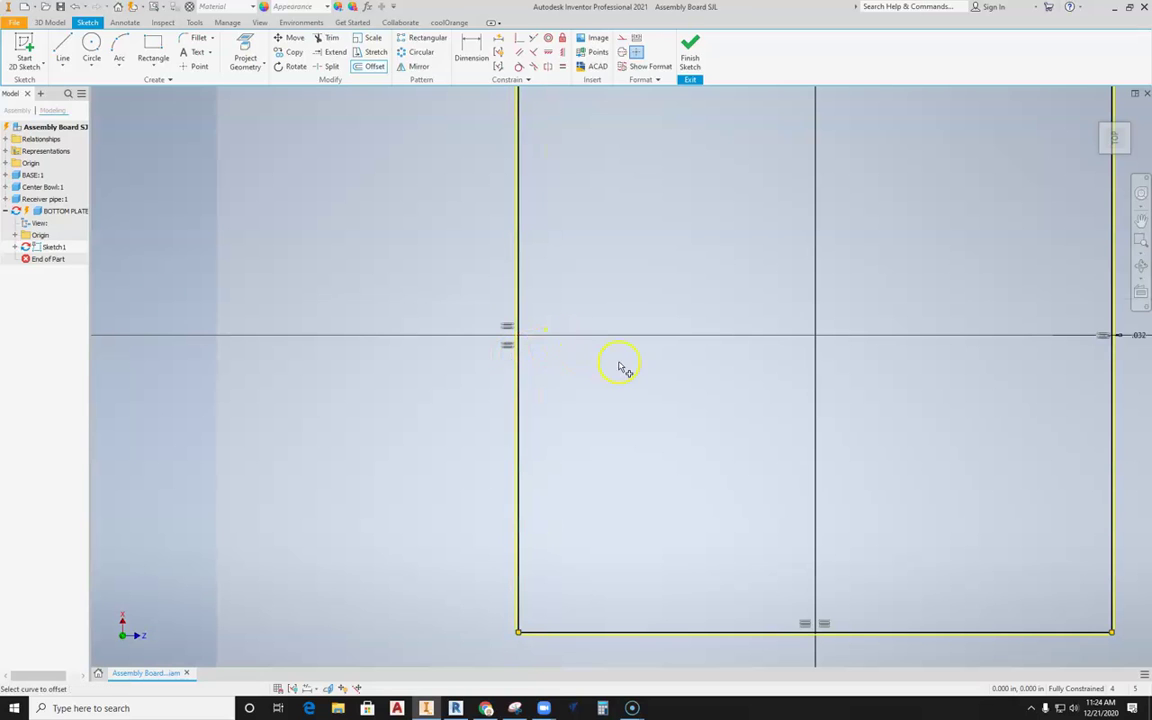
{"action": "mouse_move", "coordinate": [693, 380]}
{"action": "middle_mouse_down", "text": "shift"}
{"action": "mouse_move", "coordinate": [702, 316]}
{"action": "mouse_move", "coordinate": [715, 321]}
{"action": "middle_mouse_up", "text": "shift"}
{"action": "scroll", "coordinate": [700, 205], "scroll_direction": "up", "scroll_amount": 3}
{"action": "middle_click_drag", "start_coordinate": [690, 212], "coordinate": [622, 416]}
{"action": "scroll", "coordinate": [618, 400], "scroll_direction": "up", "scroll_amount": 5}
{"action": "scroll", "coordinate": [614, 356], "scroll_direction": "down", "scroll_amount": 6}
{"action": "scroll", "coordinate": [540, 419], "scroll_direction": "up", "scroll_amount": 4}
{"action": "middle_click_drag", "start_coordinate": [540, 419], "coordinate": [663, 411]}
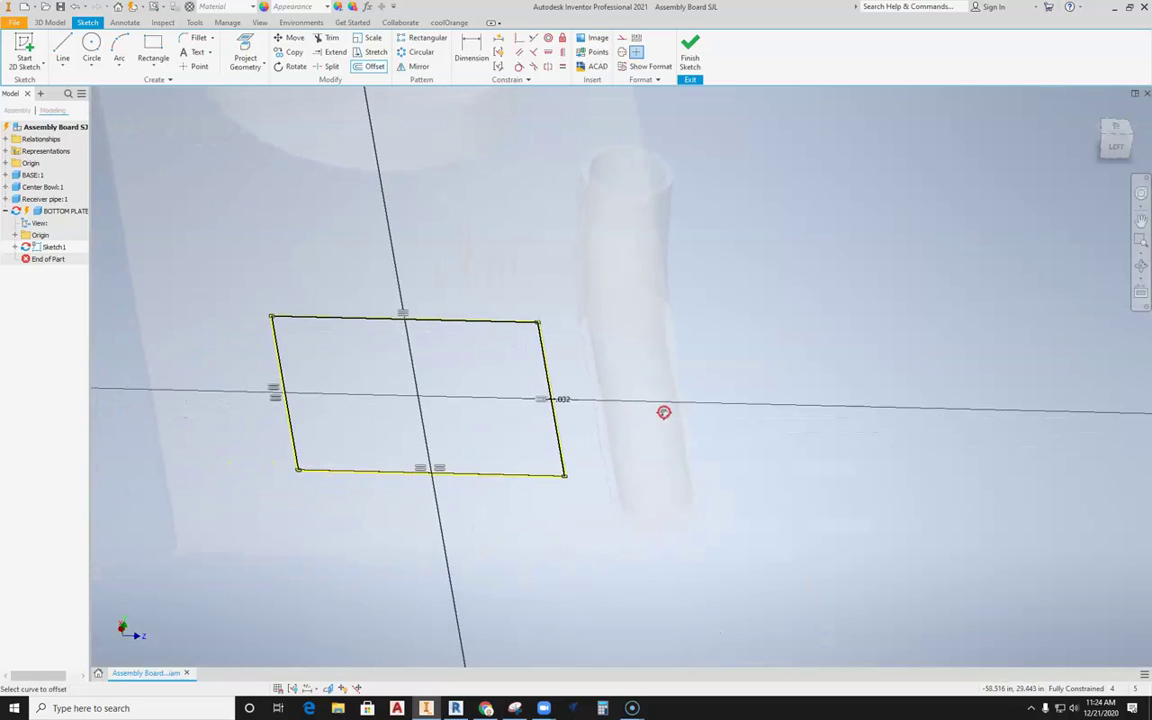
Finish the sketch, extrude the inset square upward by 0.5 in and return to the top-level assembly
{"action": "left_click", "coordinate": [690, 45]}
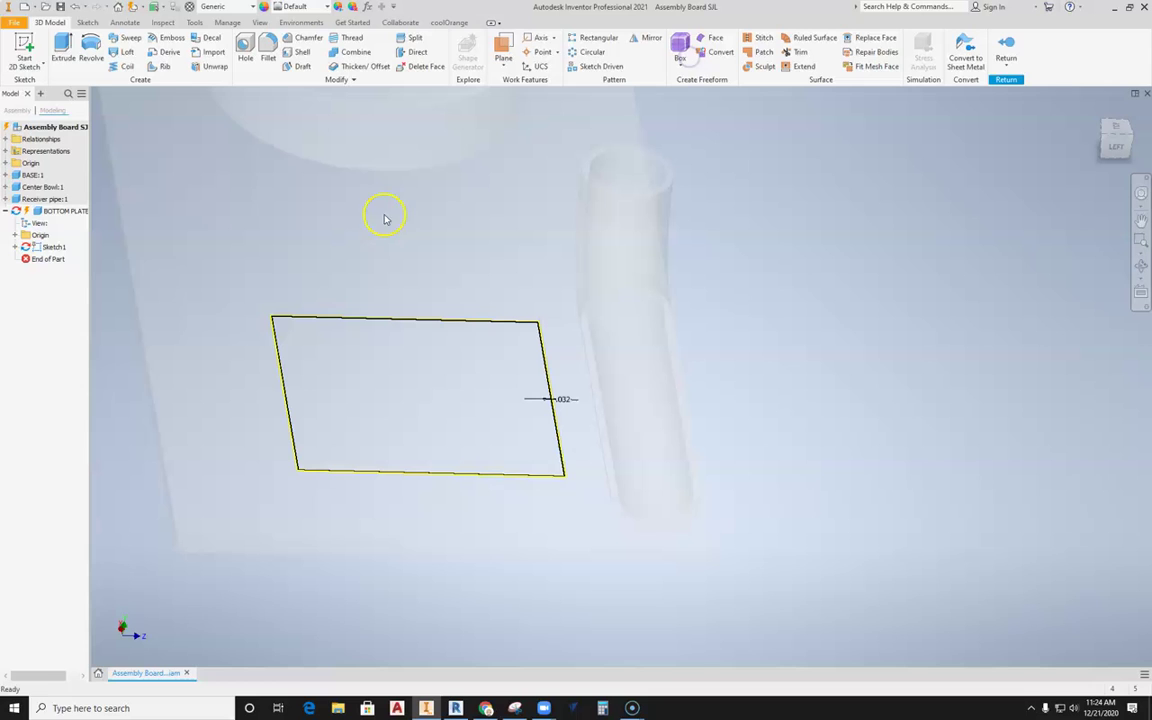
{"action": "left_click", "coordinate": [62, 47]}
{"action": "scroll", "coordinate": [333, 413], "scroll_direction": "up", "scroll_amount": 5}
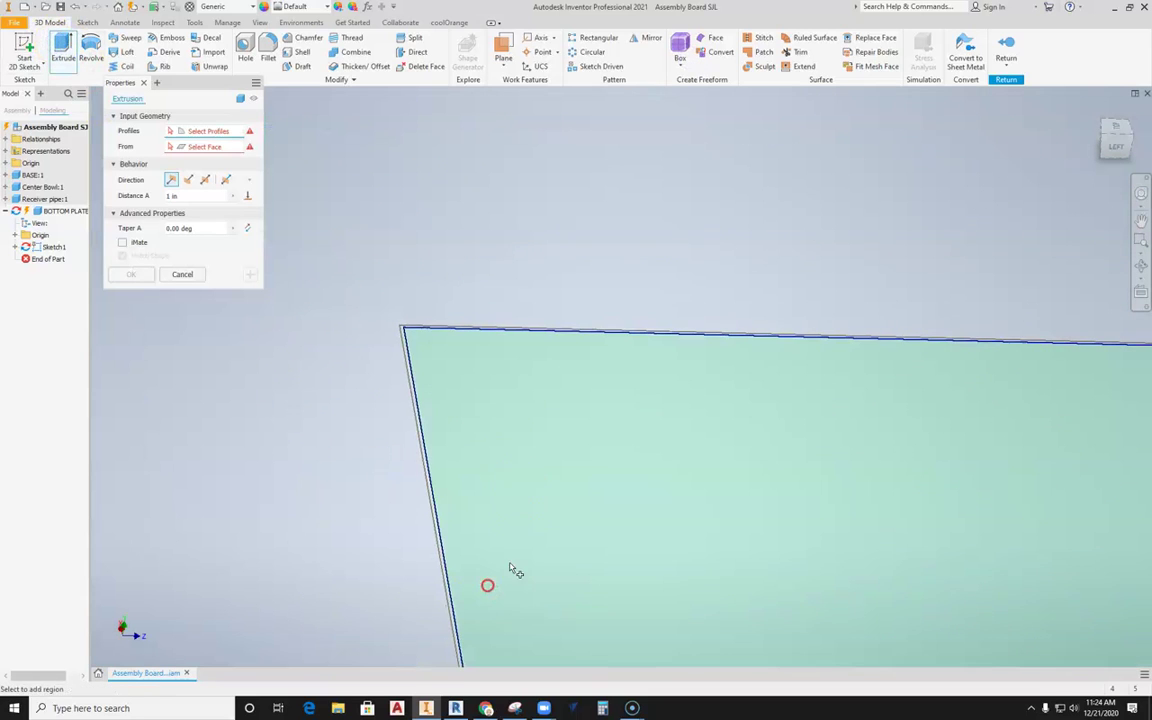
{"action": "left_click", "coordinate": [490, 432]}
{"action": "scroll", "coordinate": [411, 355], "scroll_direction": "down", "scroll_amount": 3}
{"action": "scroll", "coordinate": [411, 327], "scroll_direction": "down", "scroll_amount": 4}
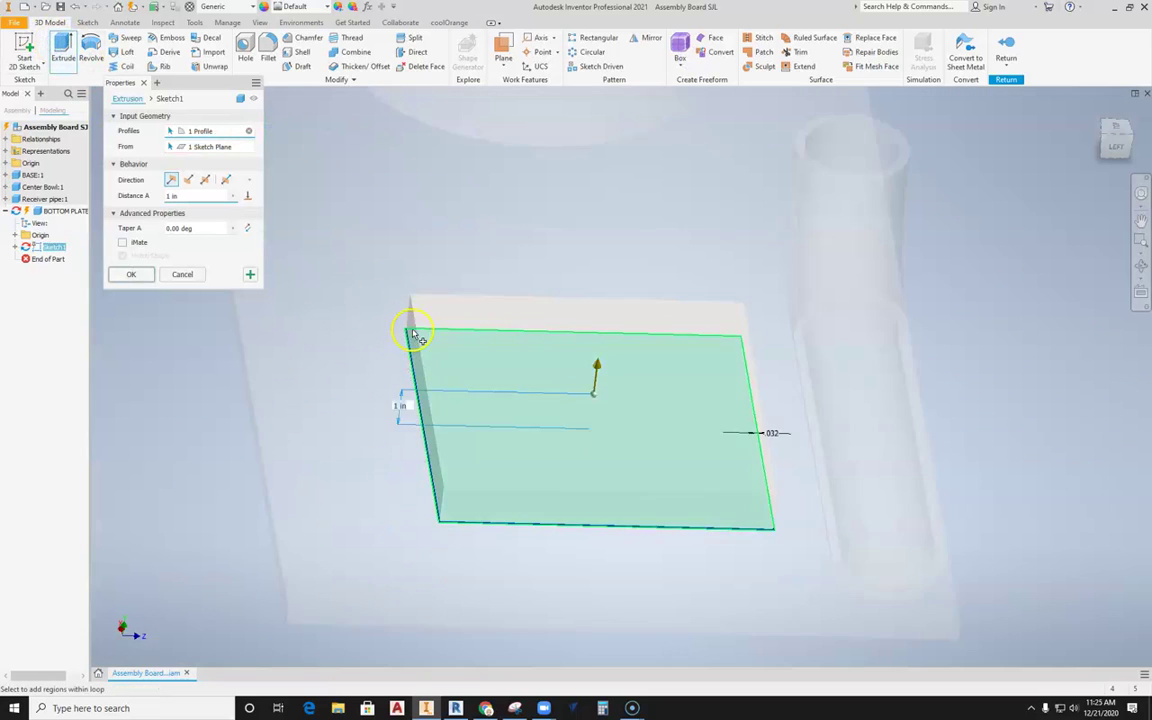
{"action": "middle_click_drag", "start_coordinate": [607, 461], "coordinate": [712, 427], "text": "shift"}
{"action": "scroll", "coordinate": [797, 267], "scroll_direction": "up", "scroll_amount": 3}
{"action": "middle_click_drag", "start_coordinate": [788, 243], "coordinate": [680, 325]}
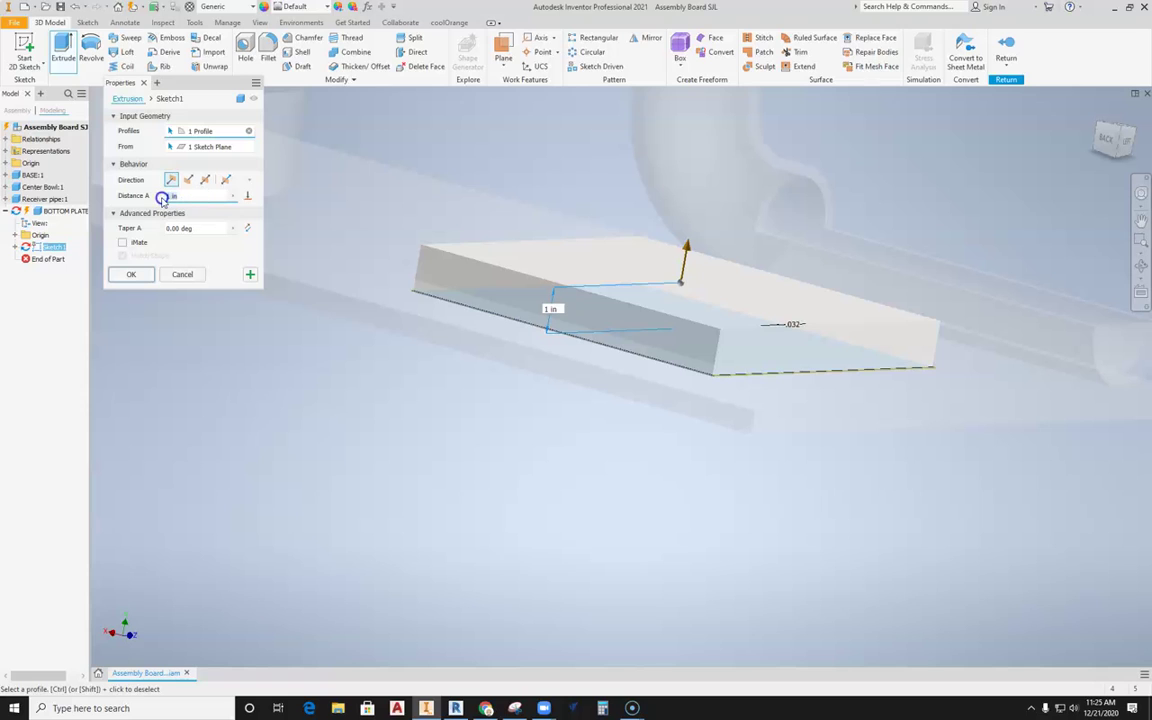
{"action": "key", "text": "BackSpace"}
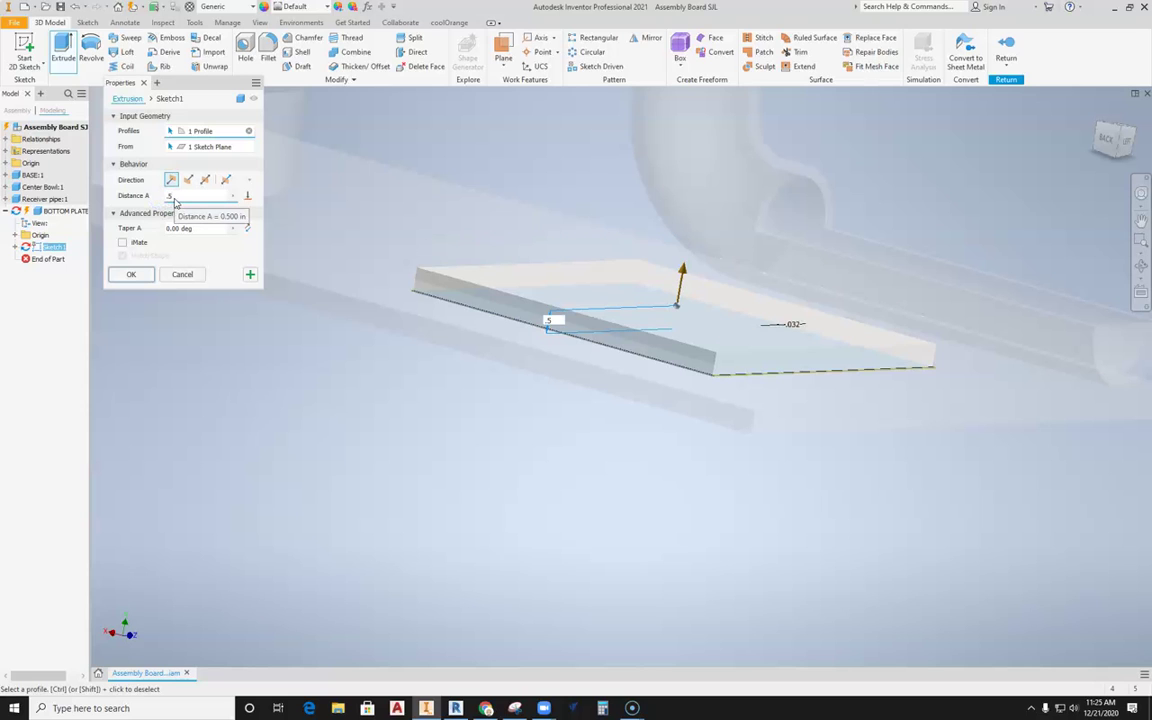
{"action": "scroll", "coordinate": [445, 275], "scroll_direction": "up", "scroll_amount": 4}
{"action": "scroll", "coordinate": [427, 308], "scroll_direction": "up", "scroll_amount": 4}
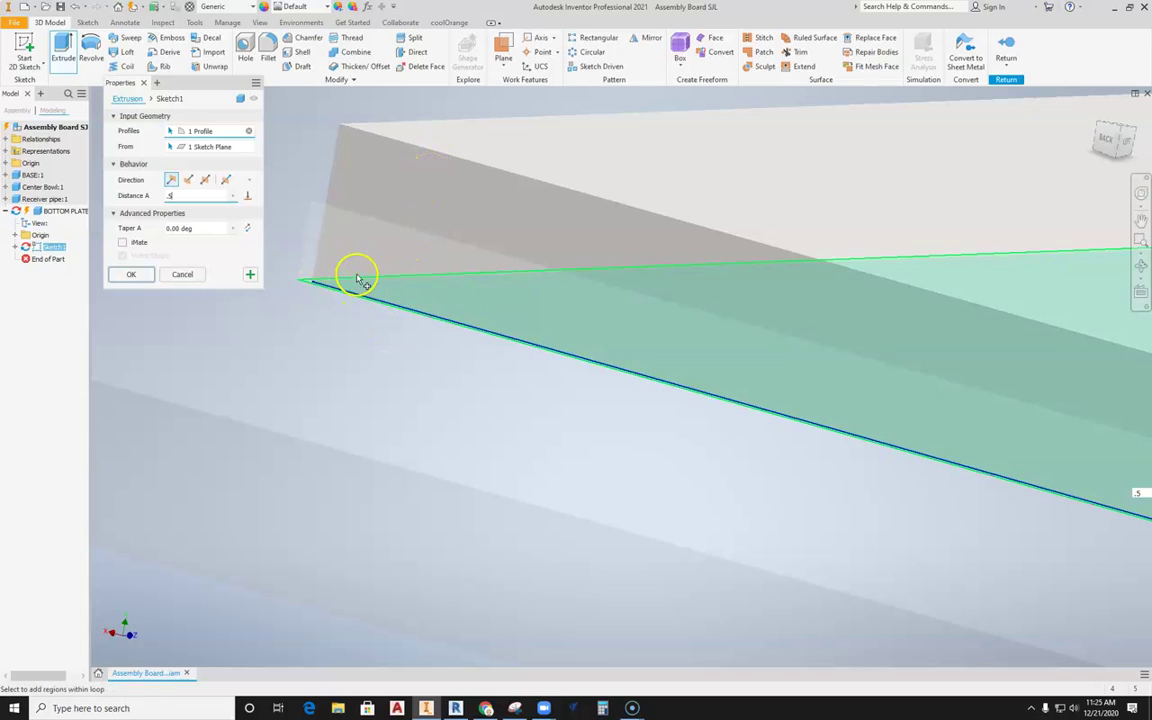
{"action": "scroll", "coordinate": [485, 293], "scroll_direction": "down", "scroll_amount": 5}
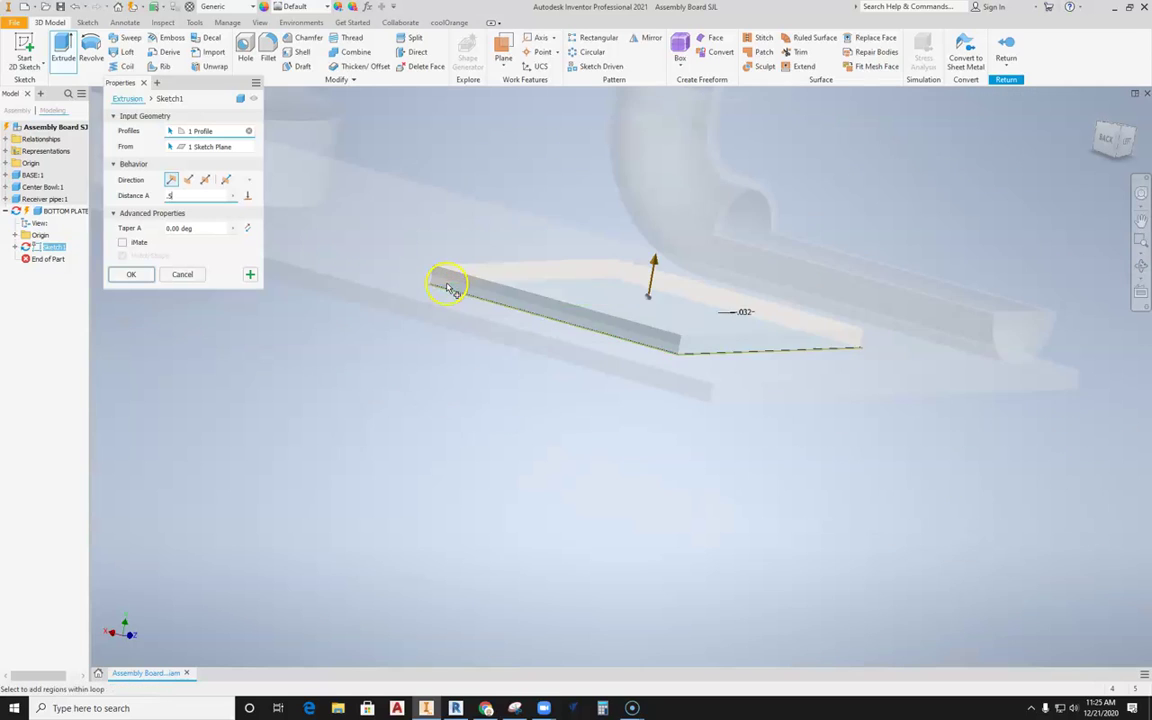
{"action": "scroll", "coordinate": [624, 364], "scroll_direction": "up", "scroll_amount": 1}
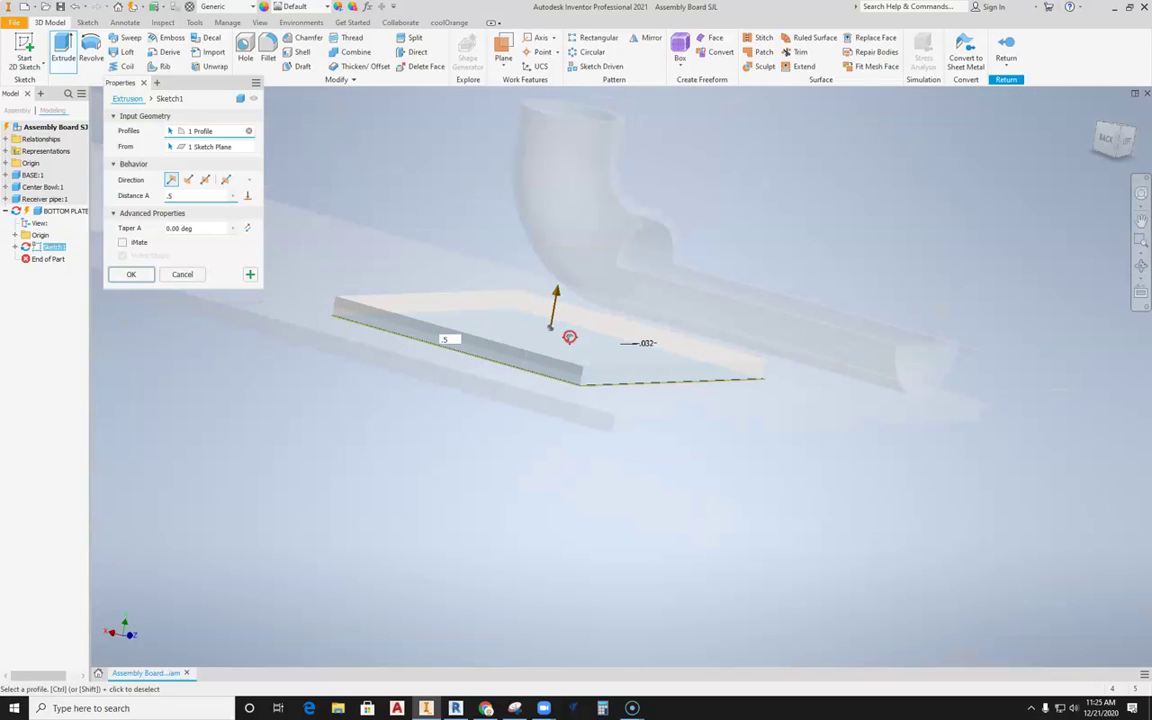
{"action": "left_click", "coordinate": [130, 277]}
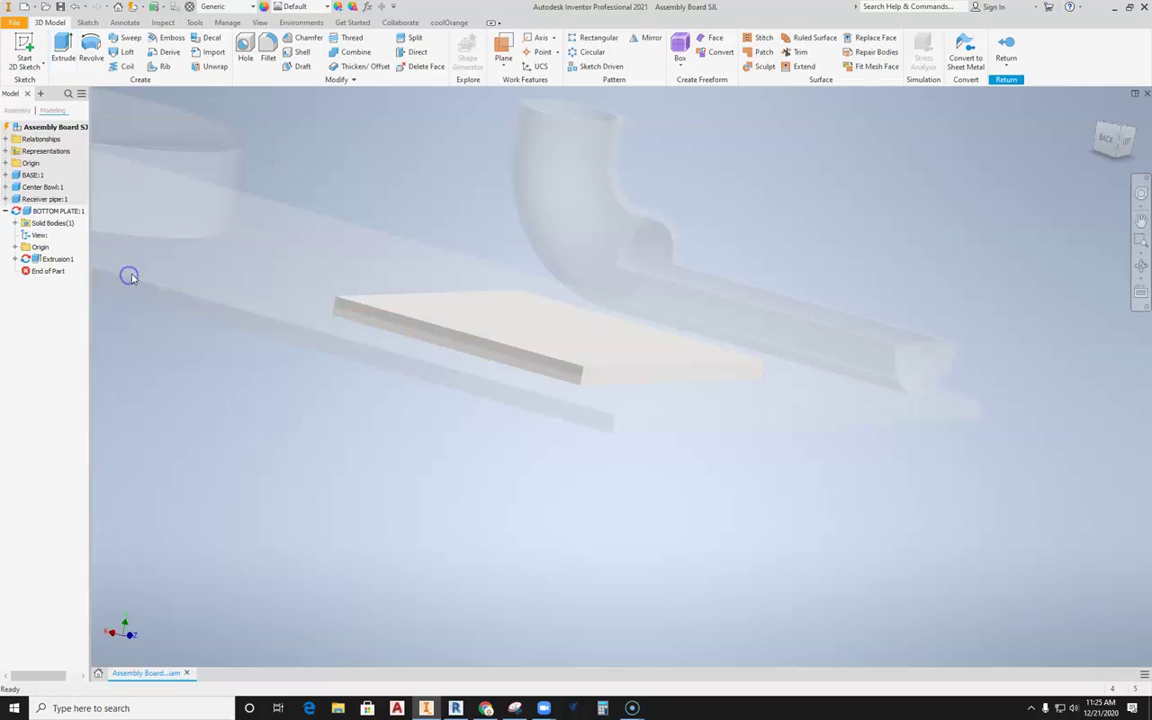
{"action": "left_click", "coordinate": [1008, 50]}
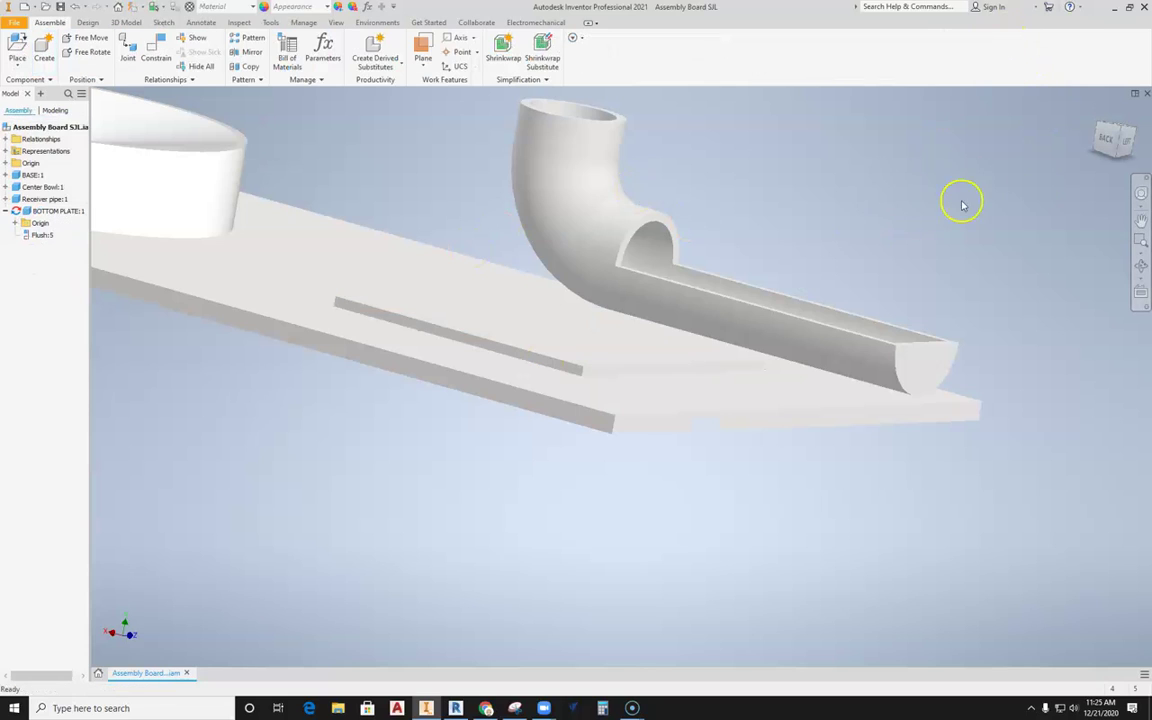
Apply the Dirt - Dark Brown appearance to the bottom plate
{"action": "middle_click_drag", "start_coordinate": [769, 211], "coordinate": [744, 226], "text": "shift"}
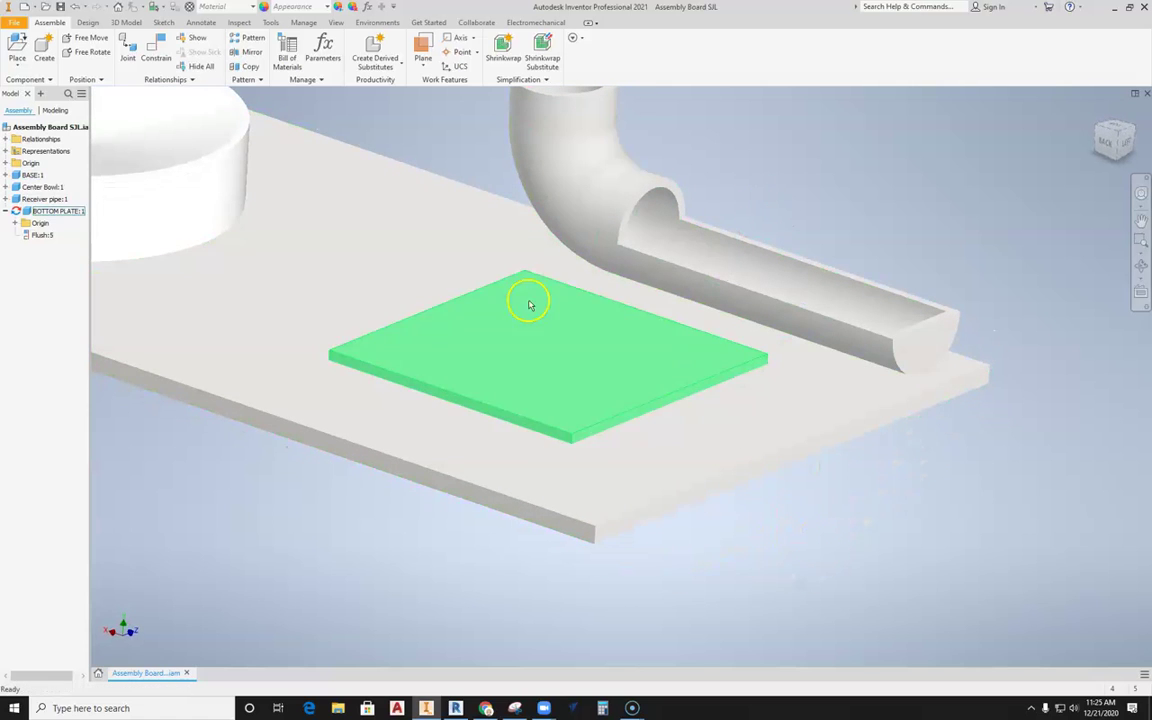
{"action": "left_click", "coordinate": [617, 364]}
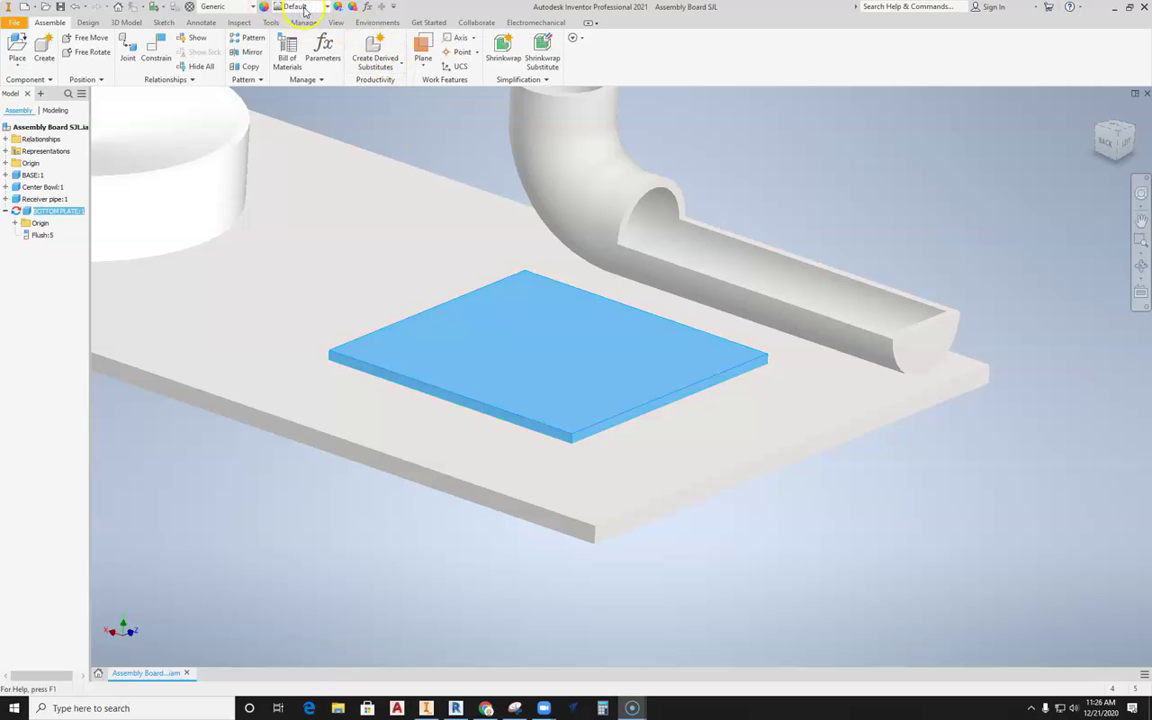
{"action": "left_click", "coordinate": [305, 10]}
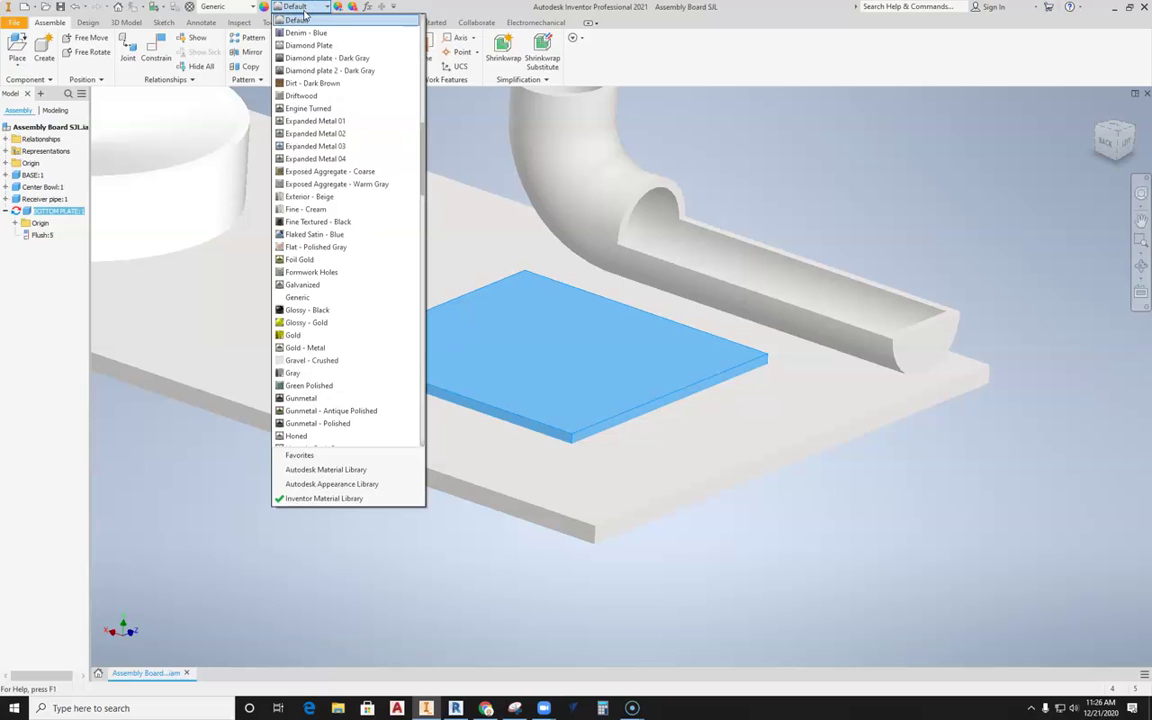
{"action": "left_click", "coordinate": [318, 83]}
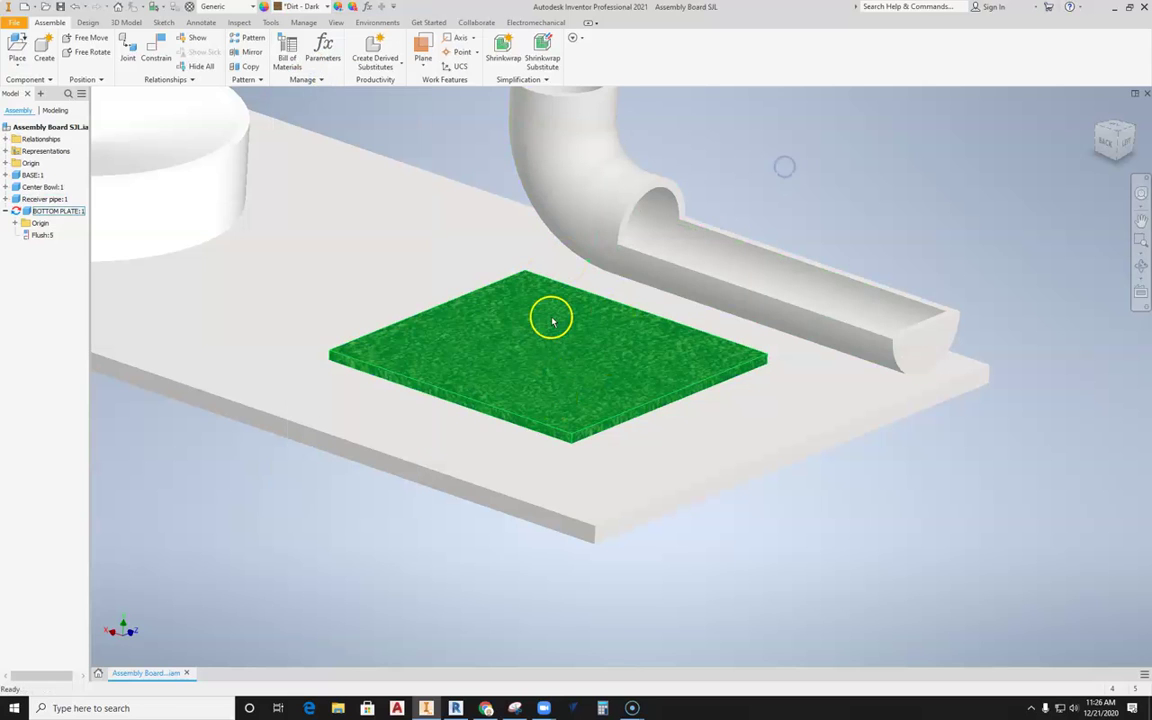
Change the bottom plate's appearance to Glossy - Gold and view the plate in the board from several angles
{"action": "left_click", "coordinate": [517, 346]}
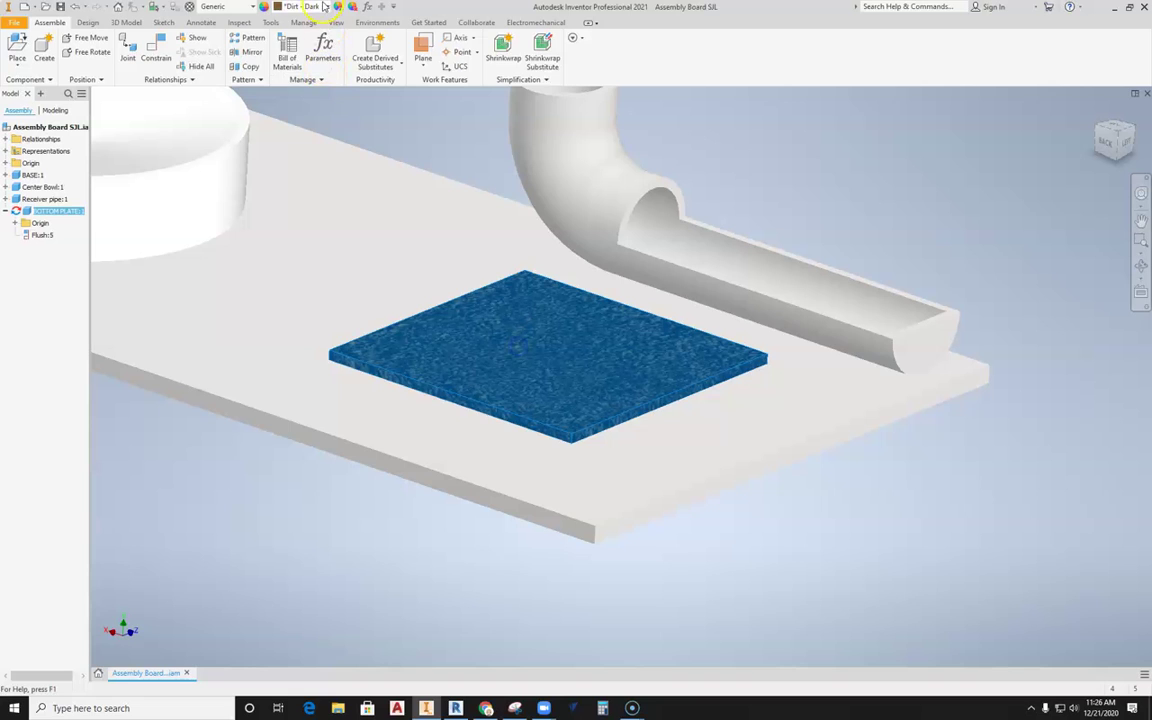
{"action": "left_click", "coordinate": [298, 7]}
{"action": "scroll", "coordinate": [326, 401], "scroll_direction": "down", "scroll_amount": 3}
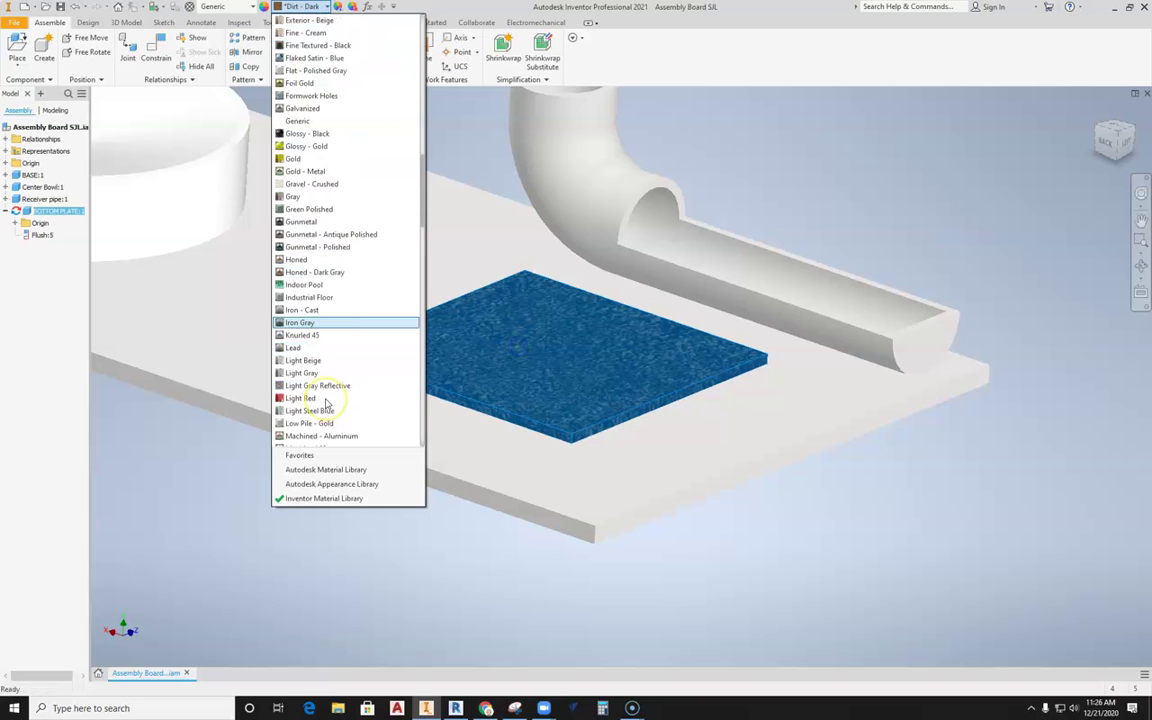
{"action": "left_click", "coordinate": [305, 146]}
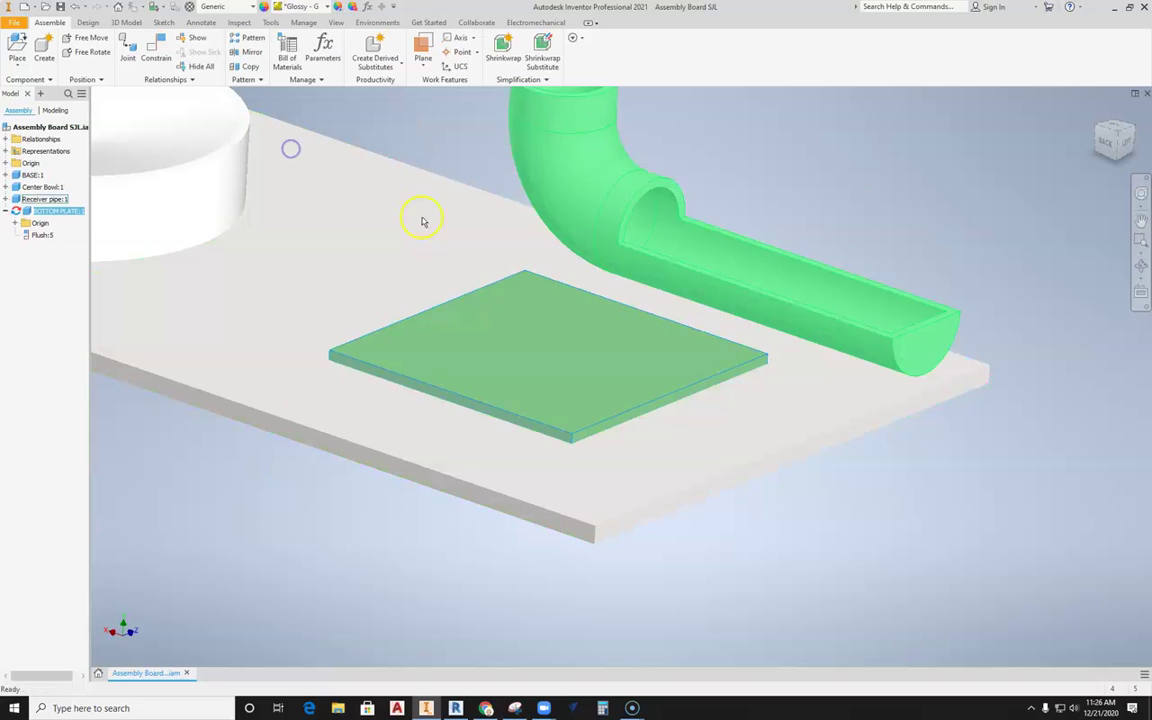
{"action": "middle_click_drag", "start_coordinate": [650, 329], "coordinate": [568, 468], "text": "shift"}
{"action": "middle_click_drag", "start_coordinate": [388, 368], "coordinate": [584, 314]}
{"action": "scroll", "coordinate": [732, 343], "scroll_direction": "up", "scroll_amount": 5}
{"action": "middle_click_drag", "start_coordinate": [758, 345], "coordinate": [684, 382]}
{"action": "scroll", "coordinate": [649, 390], "scroll_direction": "down", "scroll_amount": 3}
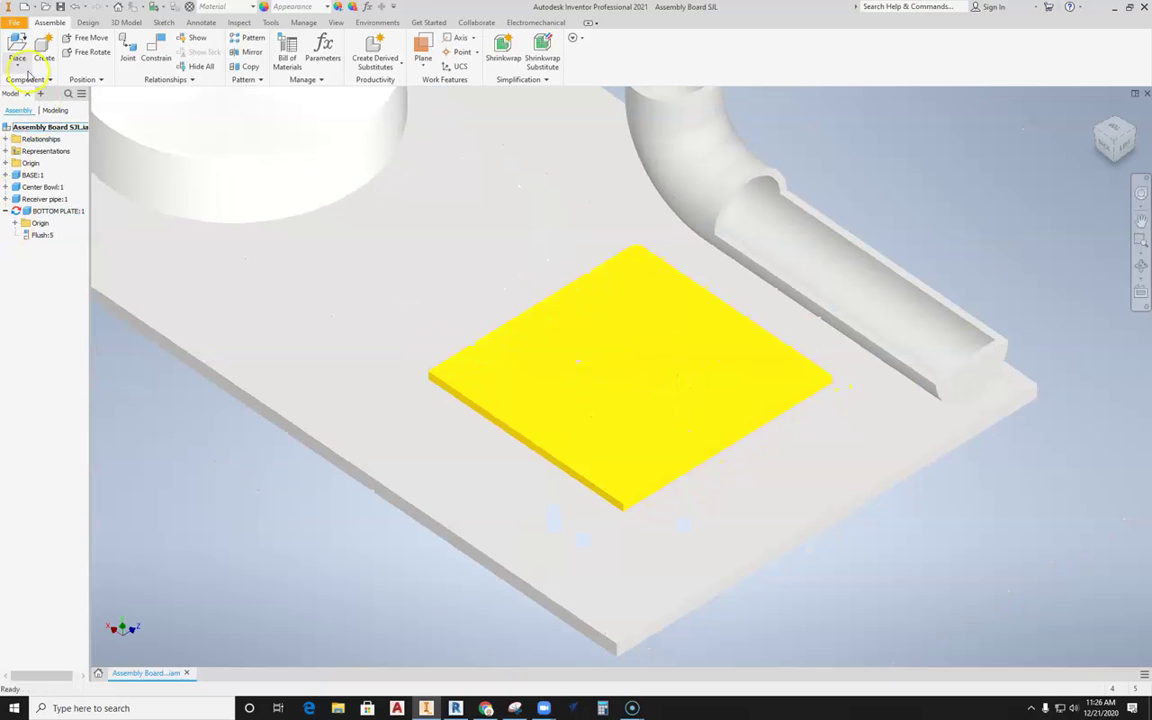
Open the BOTTOM PLATE part for in-place editing
{"action": "left_click", "coordinate": [30, 214]}
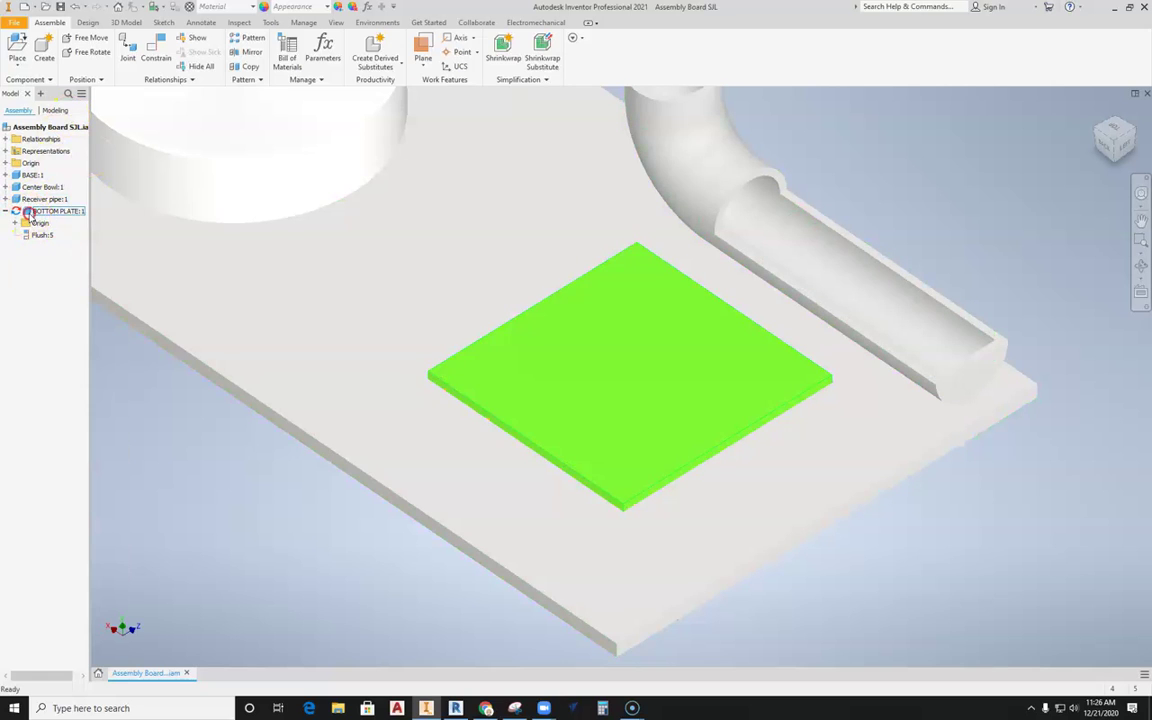
{"action": "right_click", "coordinate": [30, 214]}
{"action": "left_click", "coordinate": [45, 233]}
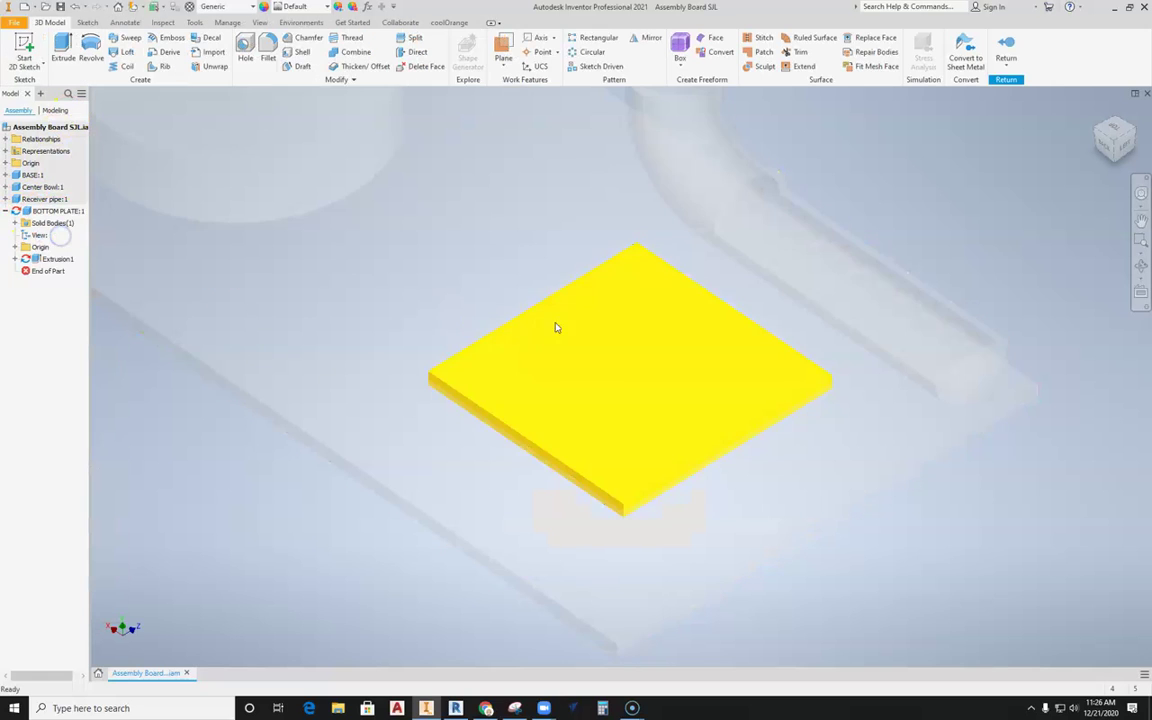
{"action": "scroll", "coordinate": [599, 321], "scroll_direction": "up", "scroll_amount": 4}
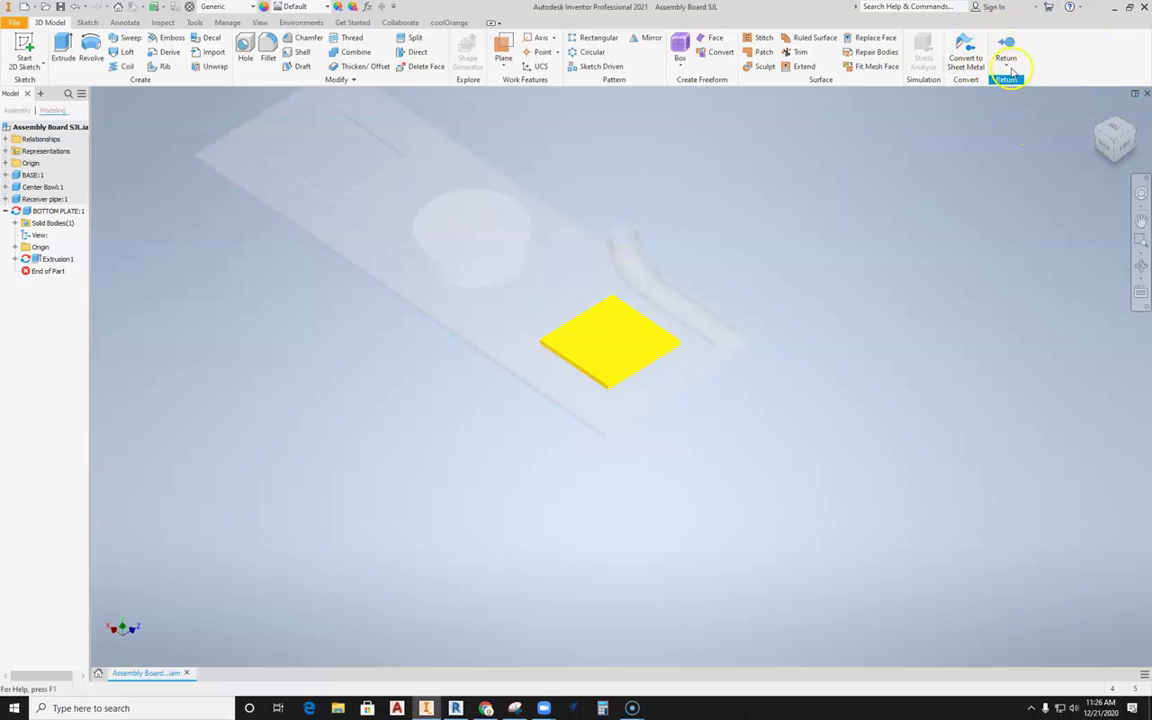
{"action": "scroll", "coordinate": [665, 307], "scroll_direction": "down", "scroll_amount": 3}
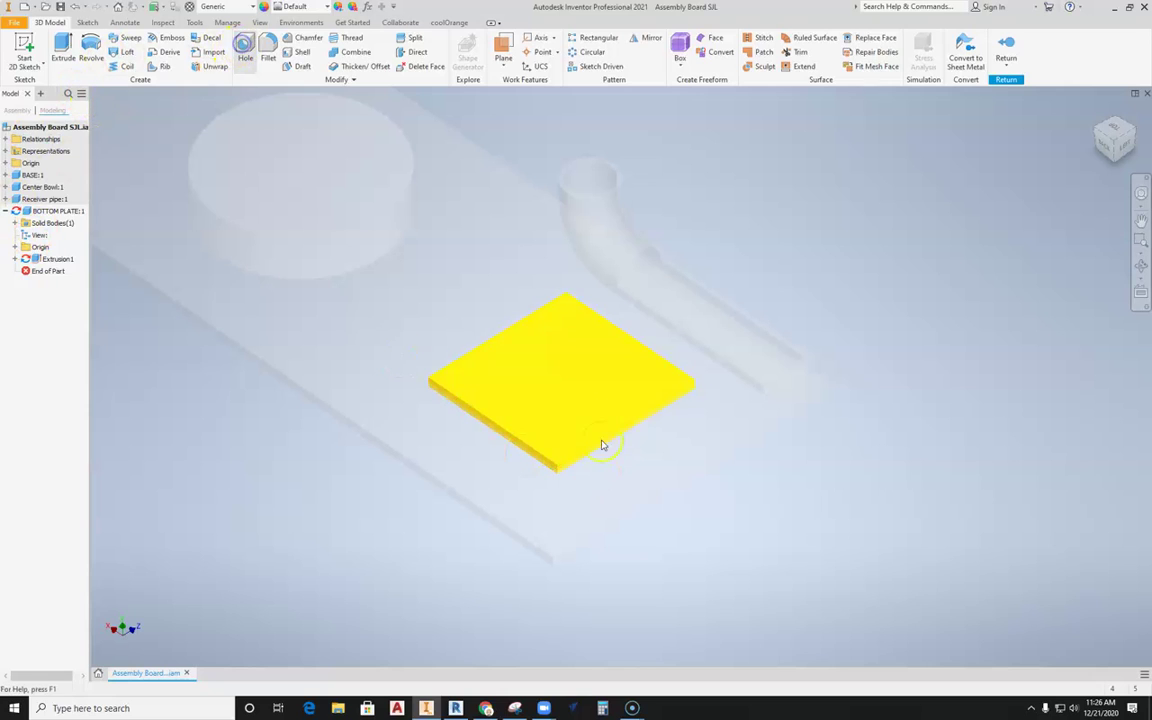
Add a simple 0.49 in through hole on the plate's top face, 3.75 in and 4 in from two adjacent edges
{"action": "left_click", "coordinate": [549, 363]}
{"action": "left_click", "coordinate": [503, 335]}
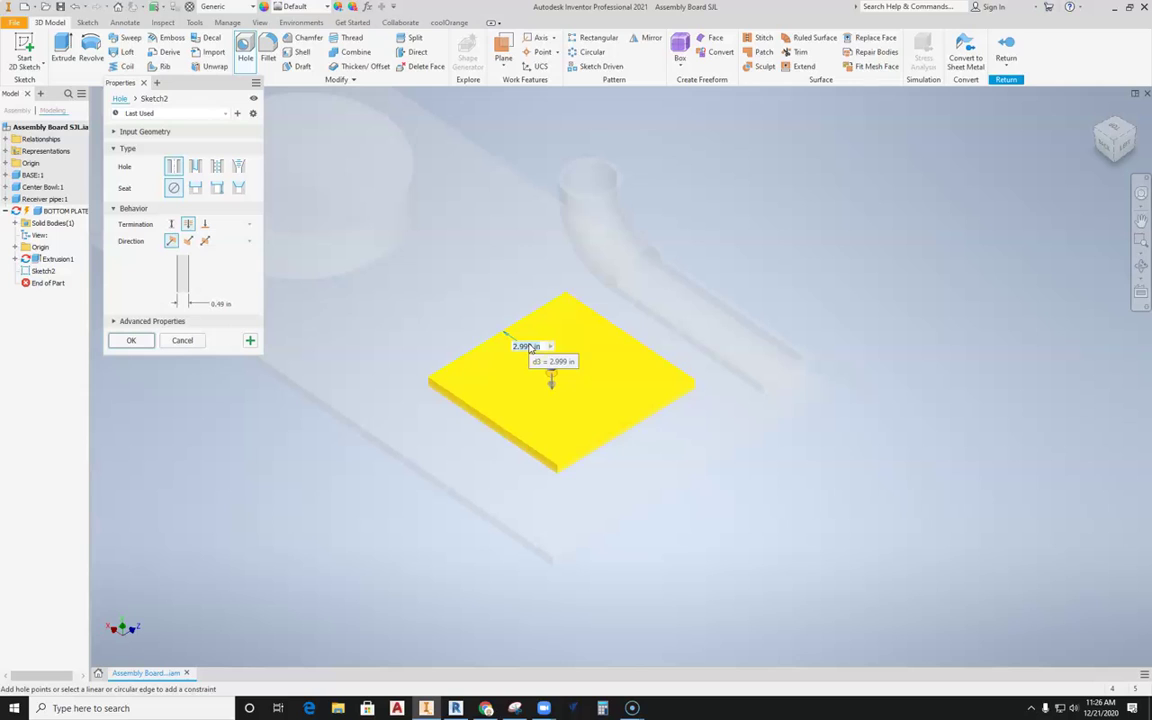
{"action": "type", "text": "3.75"}
{"action": "key", "text": "Return"}
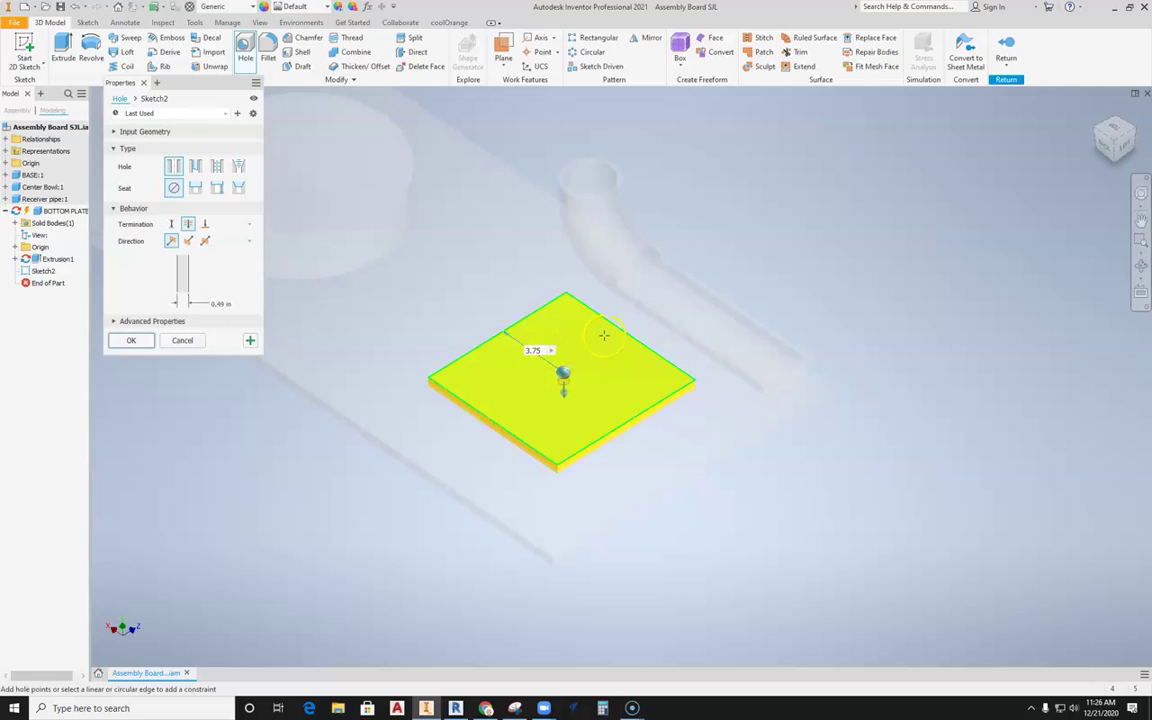
{"action": "left_click", "coordinate": [620, 330]}
{"action": "left_click", "coordinate": [136, 343]}
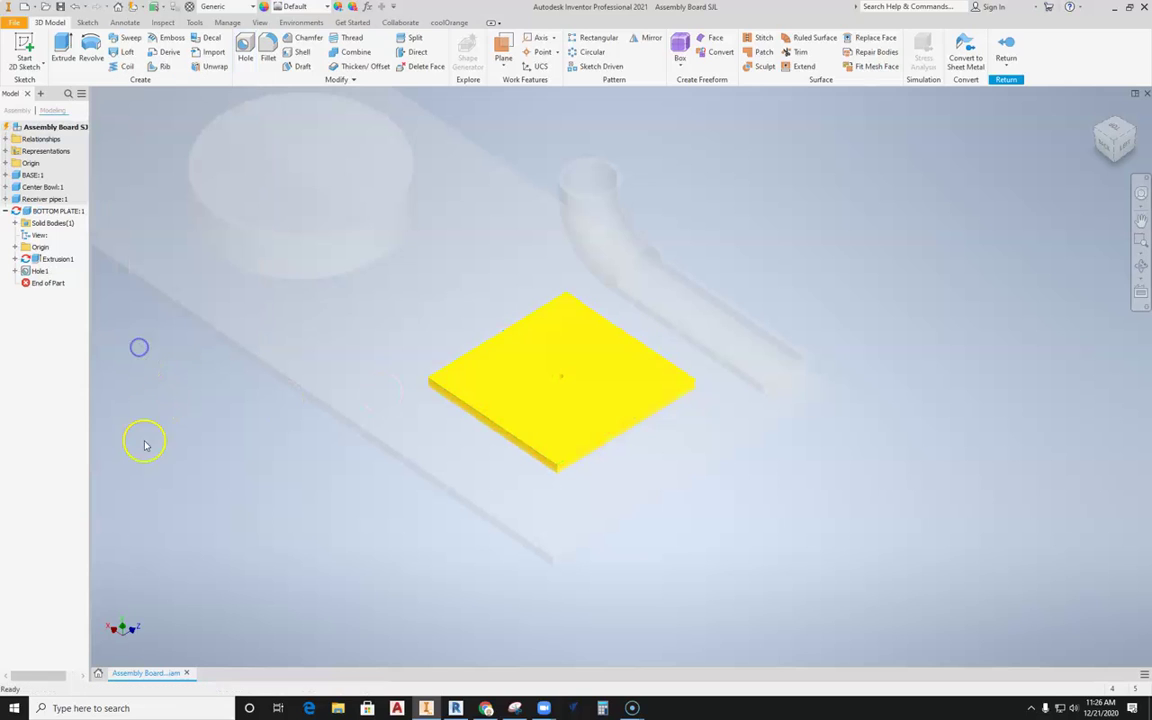
Edit the plate's hole feature to set its diameter to 0.52 in, and return to the top-level assembly
{"action": "scroll", "coordinate": [608, 390], "scroll_direction": "up", "scroll_amount": 5}
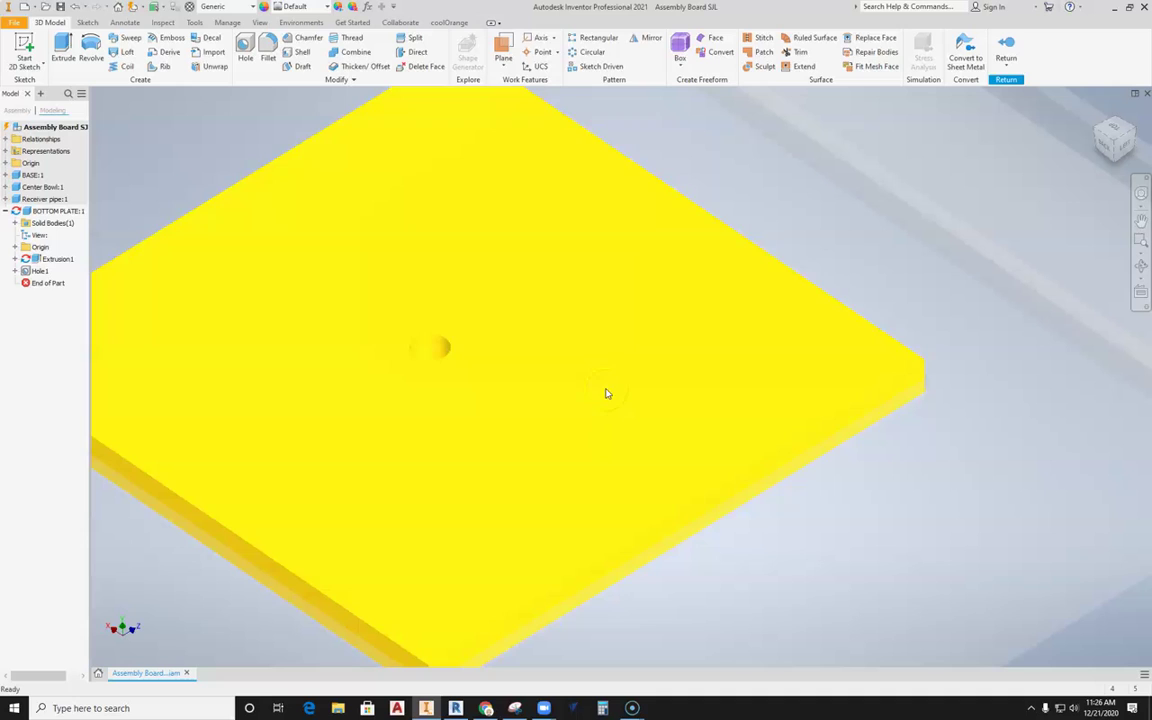
{"action": "right_click", "coordinate": [36, 271]}
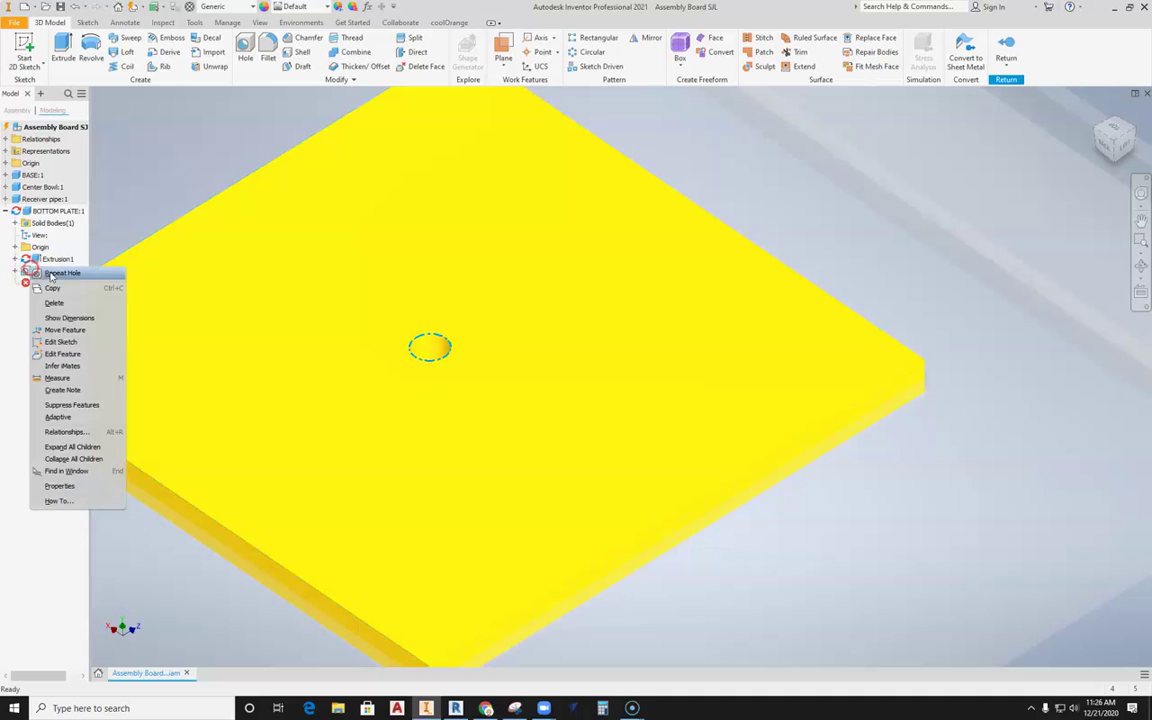
{"action": "left_click", "coordinate": [62, 354]}
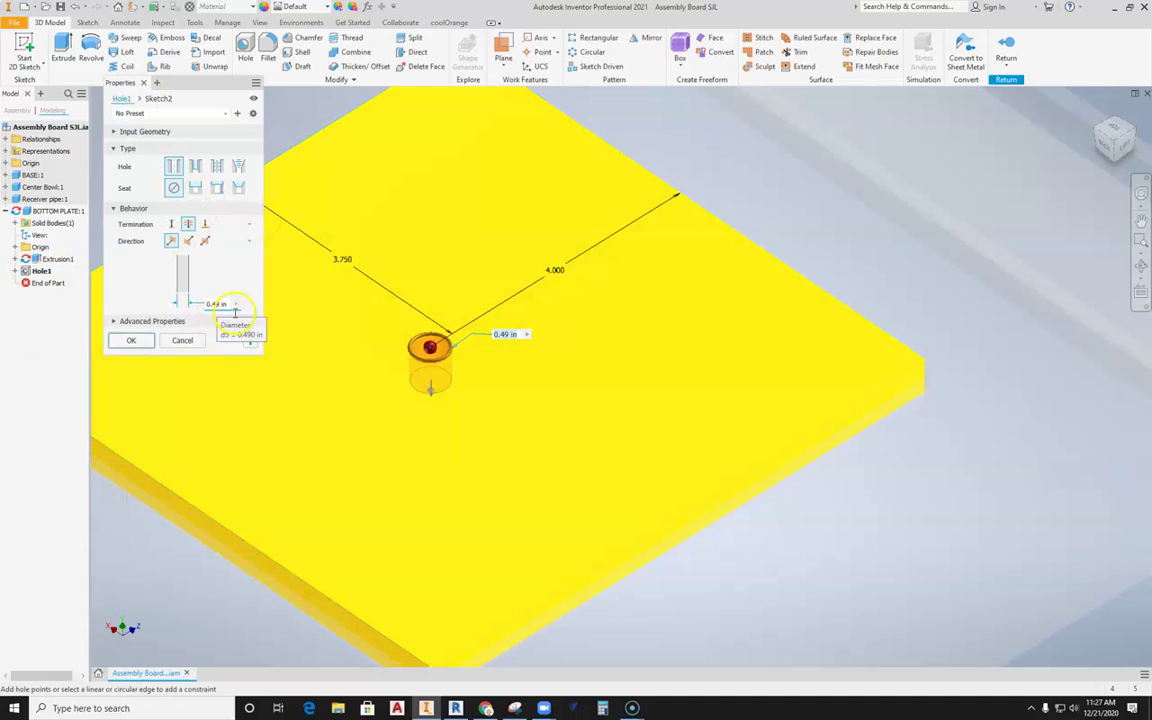
{"action": "middle_click_drag", "start_coordinate": [461, 335], "coordinate": [588, 292]}
{"action": "middle_click_drag", "start_coordinate": [613, 357], "coordinate": [638, 370], "text": "shift"}
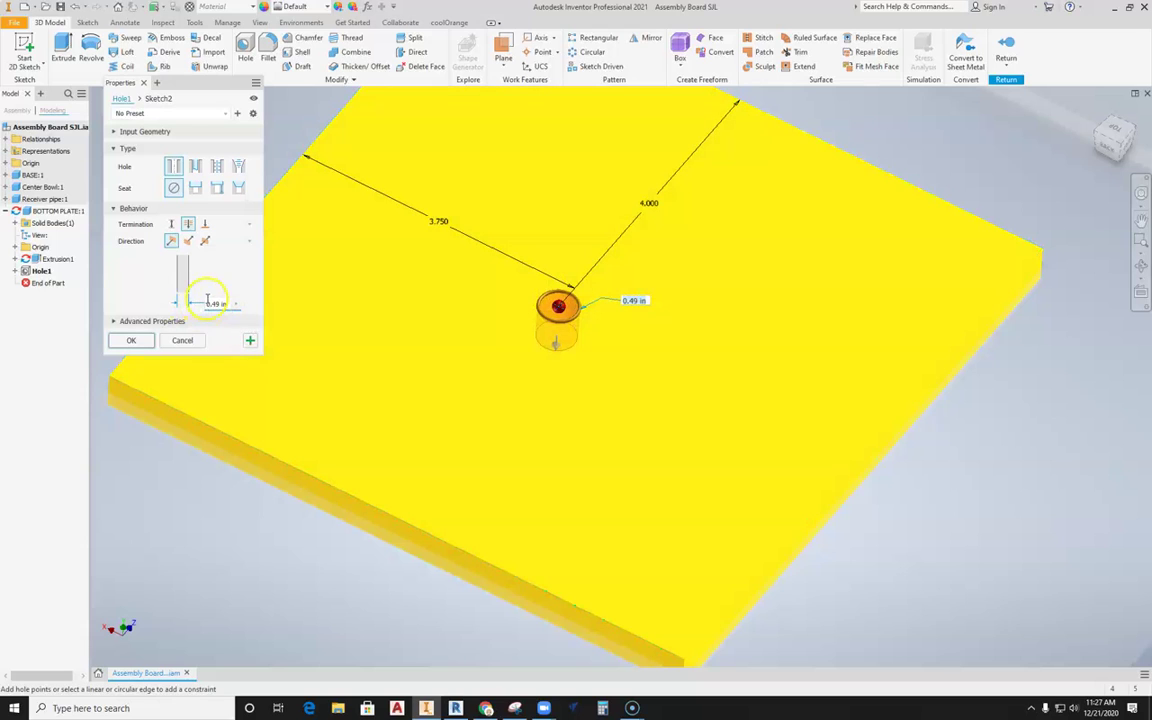
{"action": "left_click", "coordinate": [208, 301]}
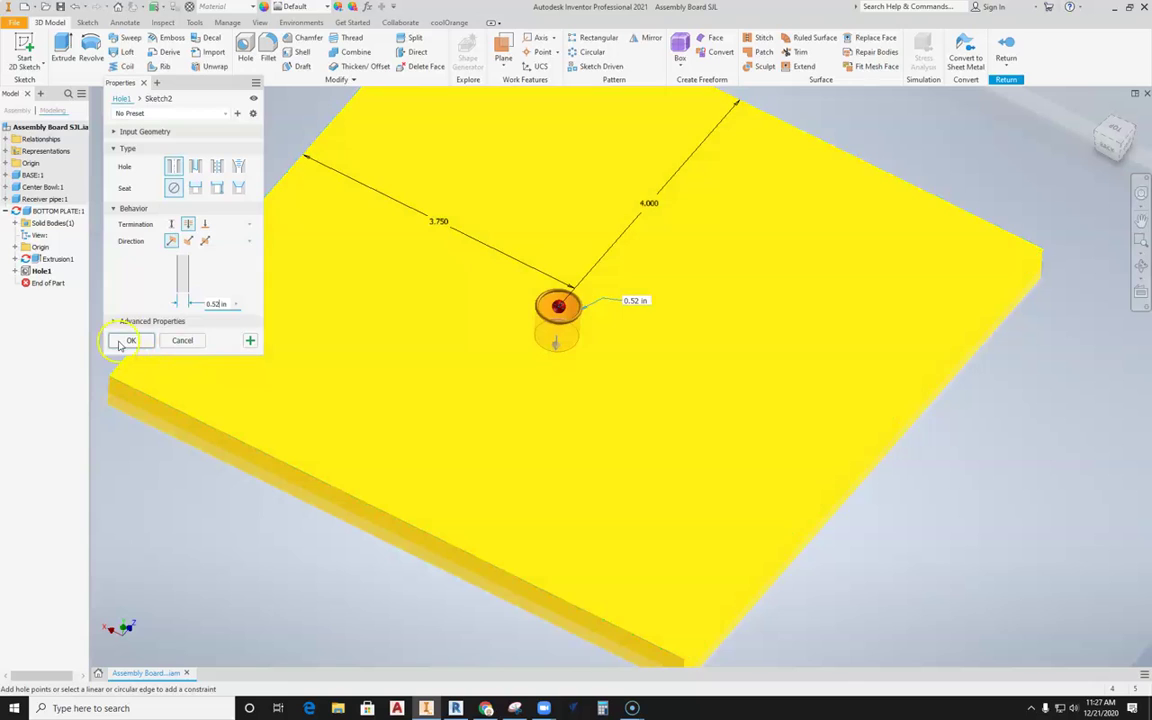
{"action": "left_click", "coordinate": [131, 340]}
{"action": "scroll", "coordinate": [658, 360], "scroll_direction": "up", "scroll_amount": 6}
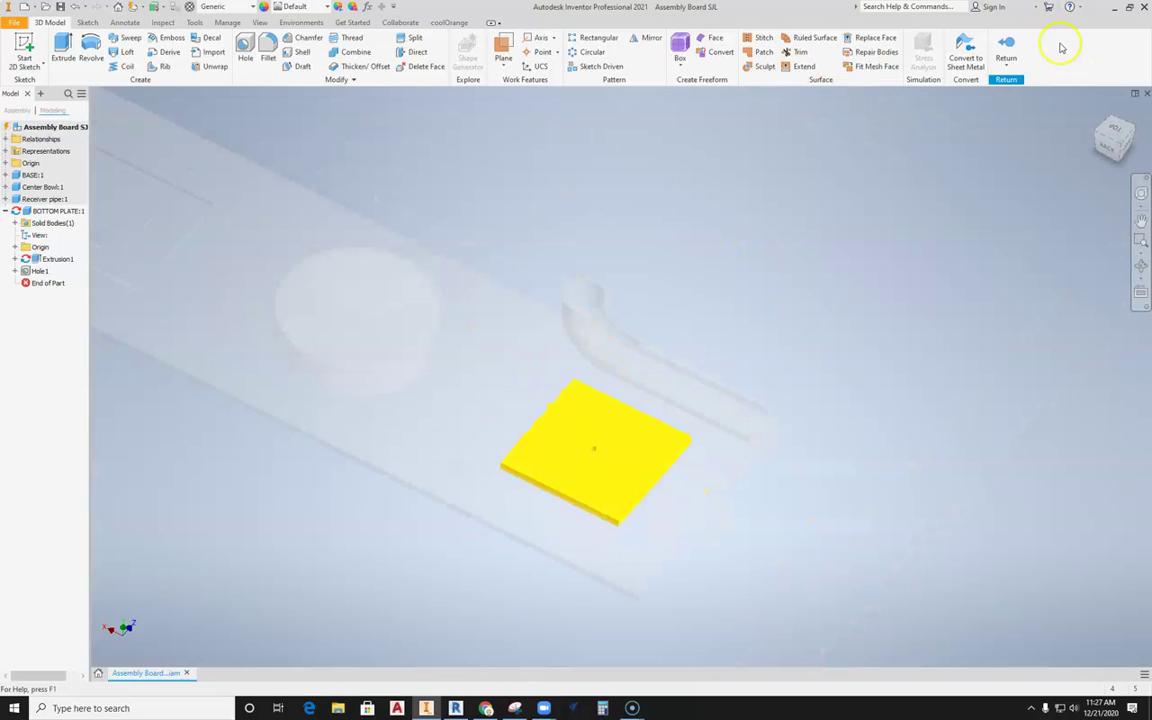
{"action": "left_click", "coordinate": [1006, 48]}
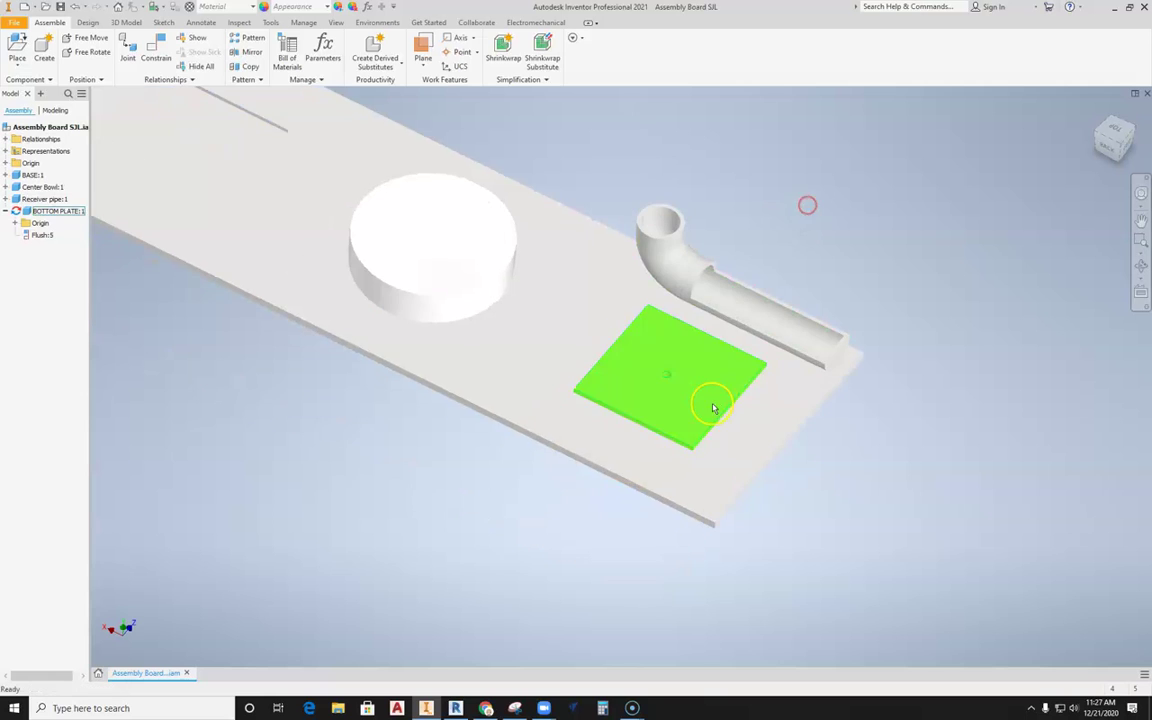
Create a new in-place part named WASHER from the Standard.ipt template, placed on the bottom plate's top face
{"action": "middle_click_drag", "start_coordinate": [625, 522], "coordinate": [581, 509], "text": "shift"}
{"action": "scroll", "coordinate": [692, 374], "scroll_direction": "down", "scroll_amount": 5}
{"action": "middle_click_drag", "start_coordinate": [688, 358], "coordinate": [665, 424]}
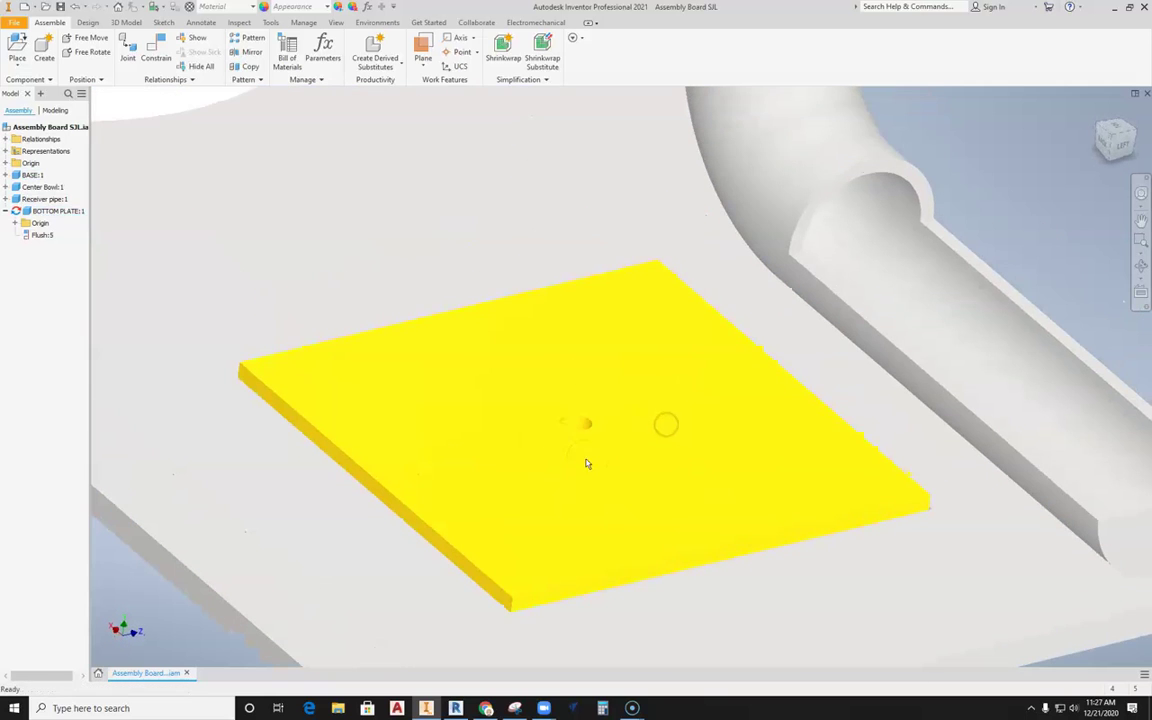
{"action": "scroll", "coordinate": [587, 463], "scroll_direction": "up", "scroll_amount": 5}
{"action": "left_click", "coordinate": [43, 50]}
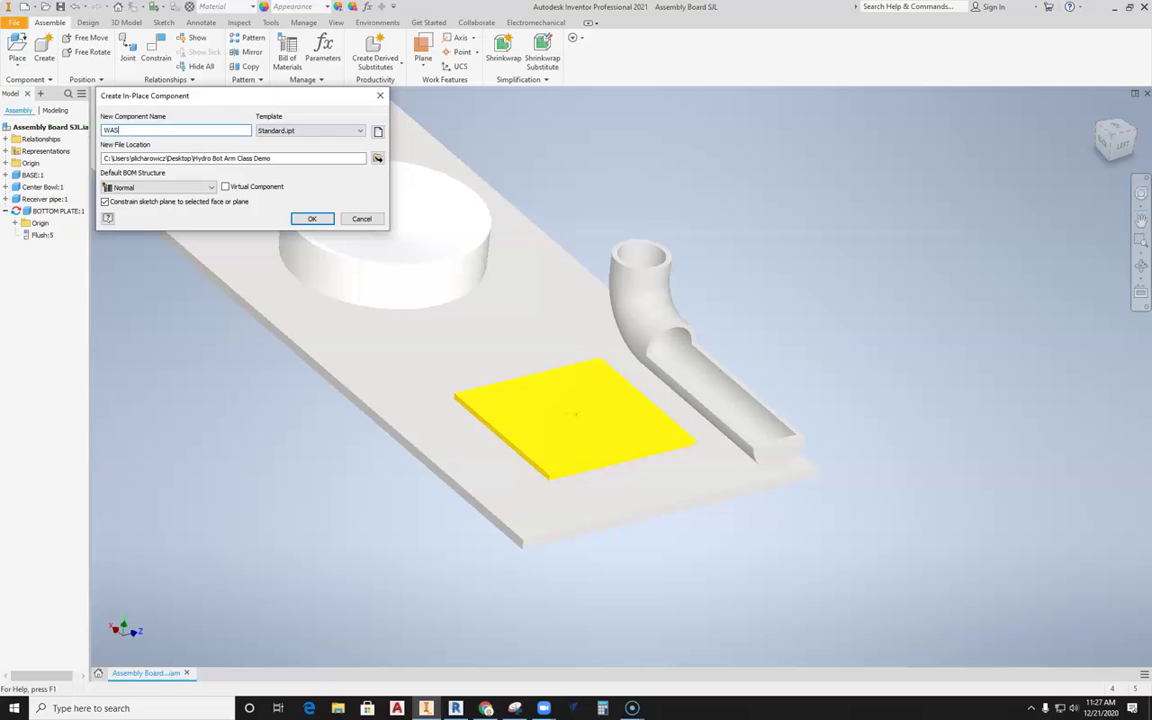
{"action": "type", "text": "WASHER"}
{"action": "left_click", "coordinate": [311, 218]}
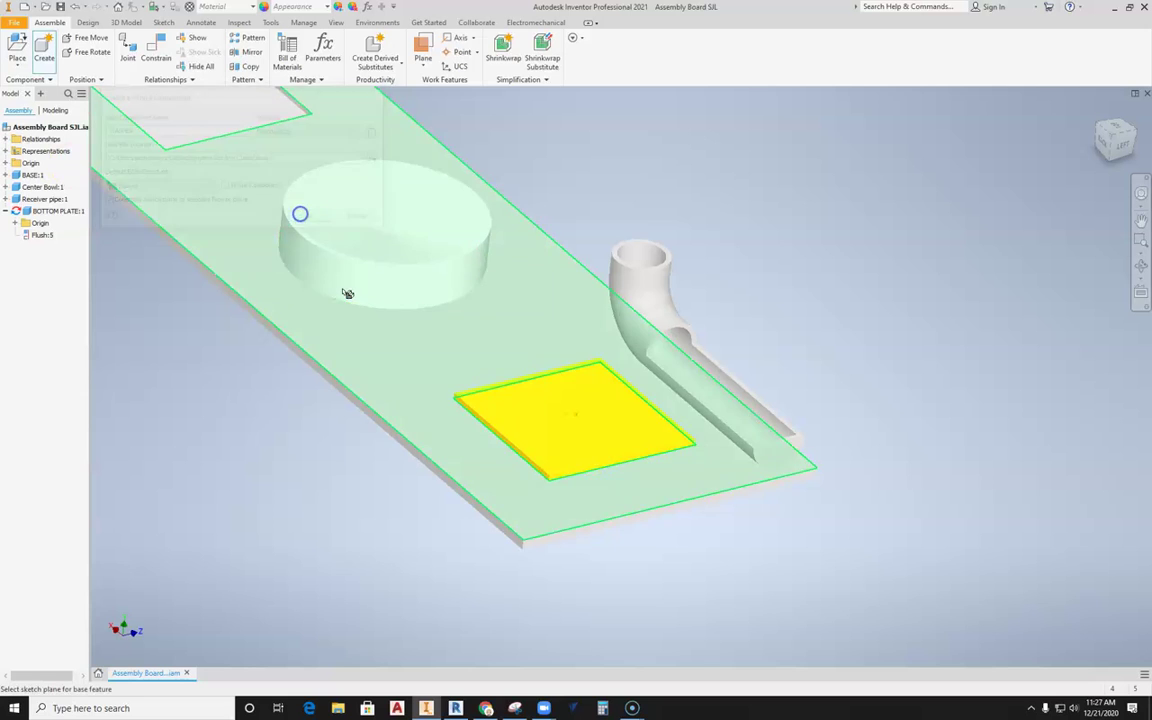
{"action": "scroll", "coordinate": [590, 415], "scroll_direction": "up", "scroll_amount": 5}
{"action": "left_click", "coordinate": [535, 438]}
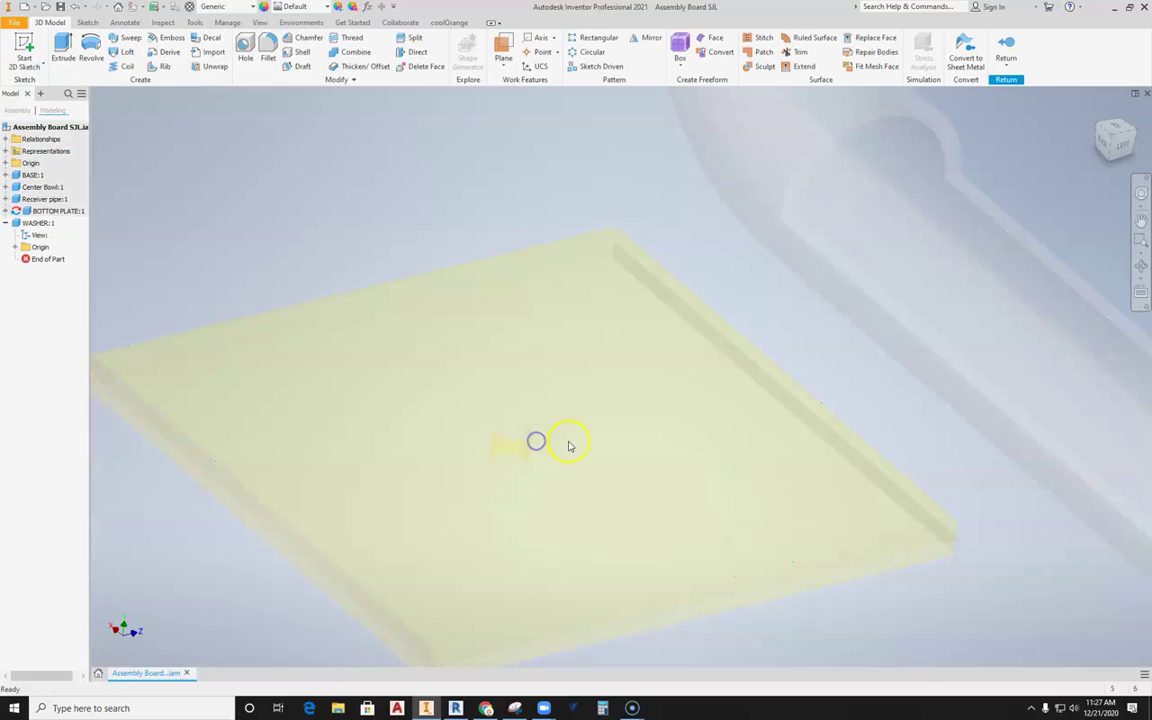
Start a 2D sketch for the washer level with the bottom plate's top face and project the plate's hole edge
{"action": "scroll", "coordinate": [598, 402], "scroll_direction": "down", "scroll_amount": 4}
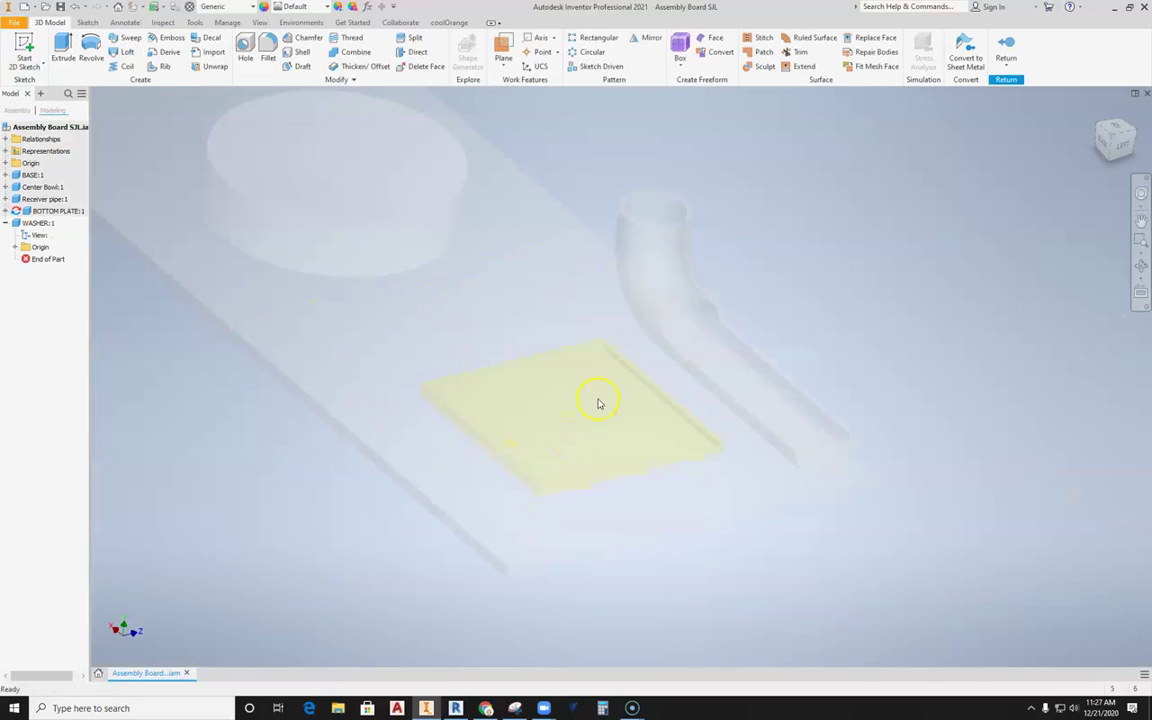
{"action": "left_click", "coordinate": [30, 42]}
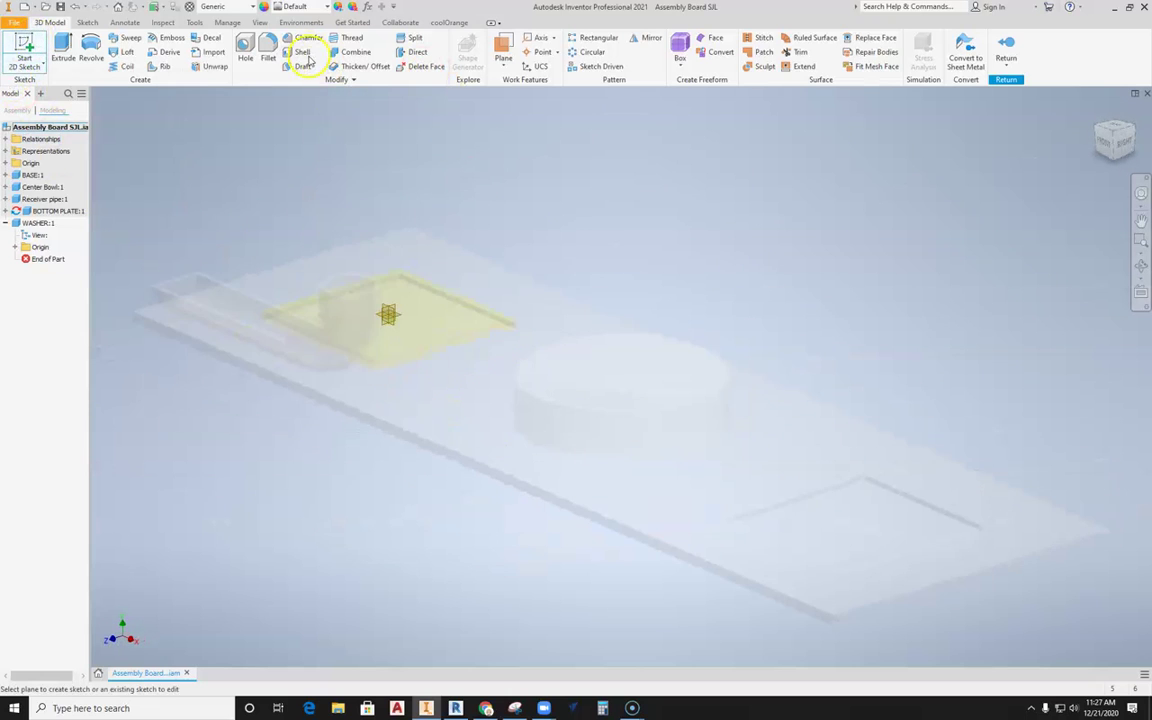
{"action": "scroll", "coordinate": [405, 305], "scroll_direction": "up", "scroll_amount": 5}
{"action": "left_click", "coordinate": [391, 349]}
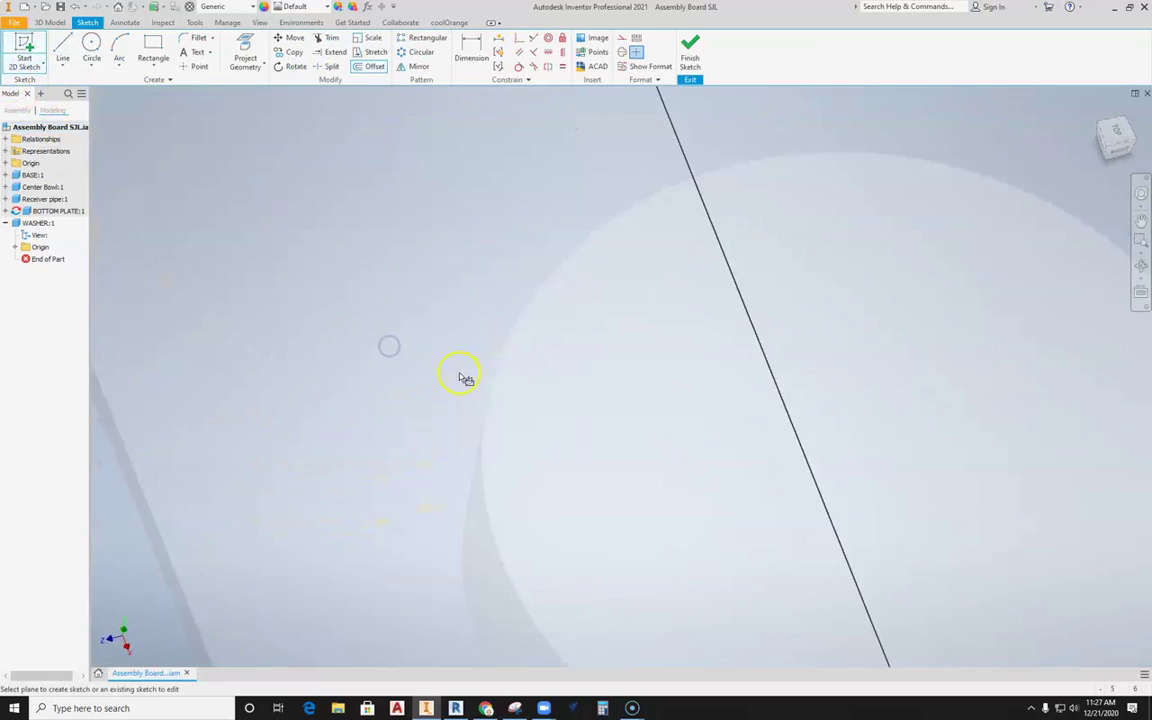
{"action": "left_click", "coordinate": [245, 48]}
{"action": "left_click", "coordinate": [470, 343]}
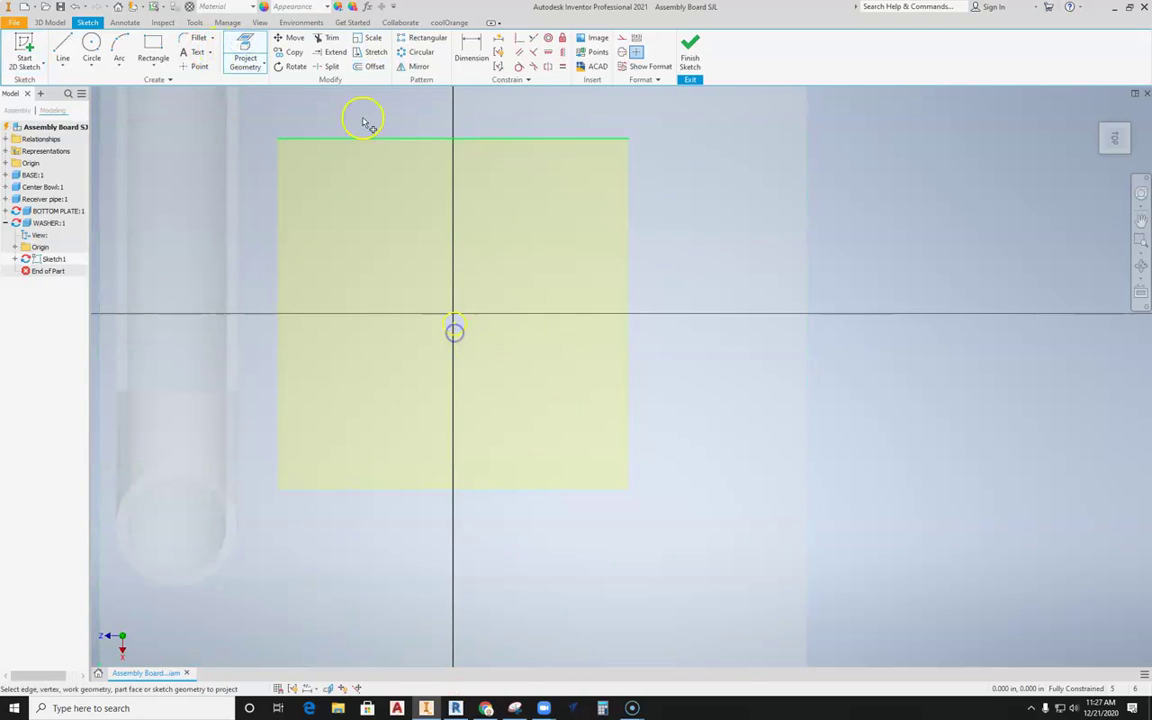
Offset the projected hole edge outward by 0.56 in to form the washer's outer circle
{"action": "left_click", "coordinate": [375, 66]}
{"action": "scroll", "coordinate": [452, 300], "scroll_direction": "up", "scroll_amount": 3}
{"action": "left_click", "coordinate": [464, 328]}
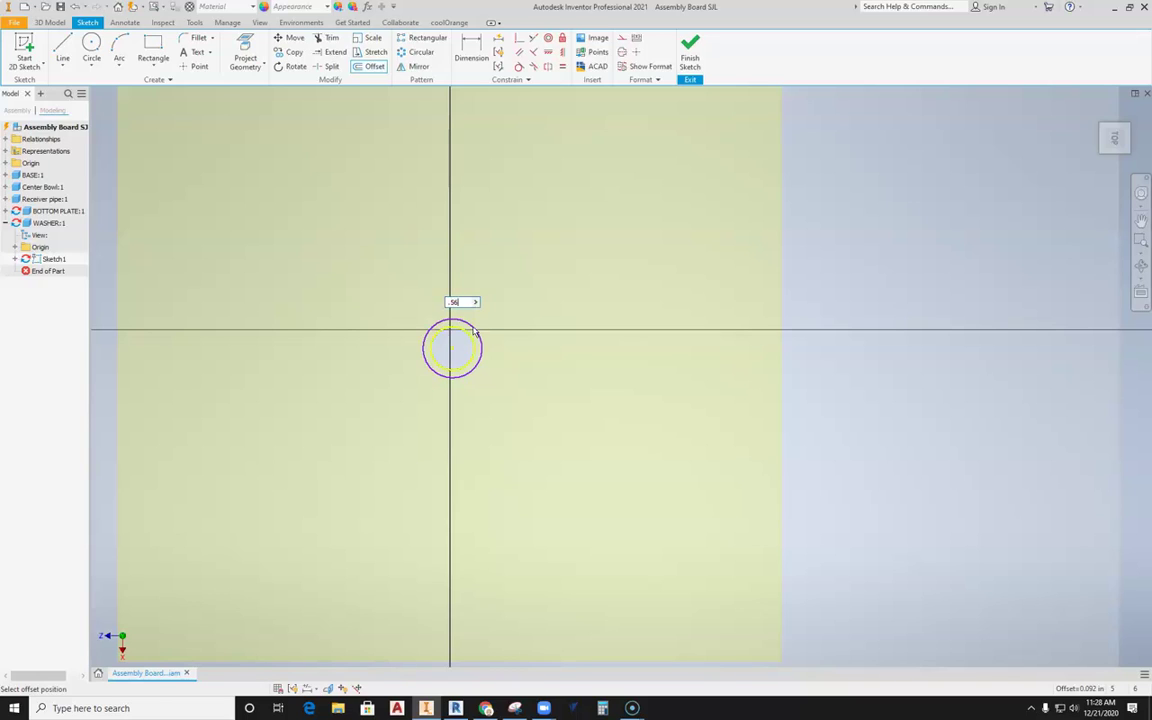
{"action": "left_click", "coordinate": [476, 332]}
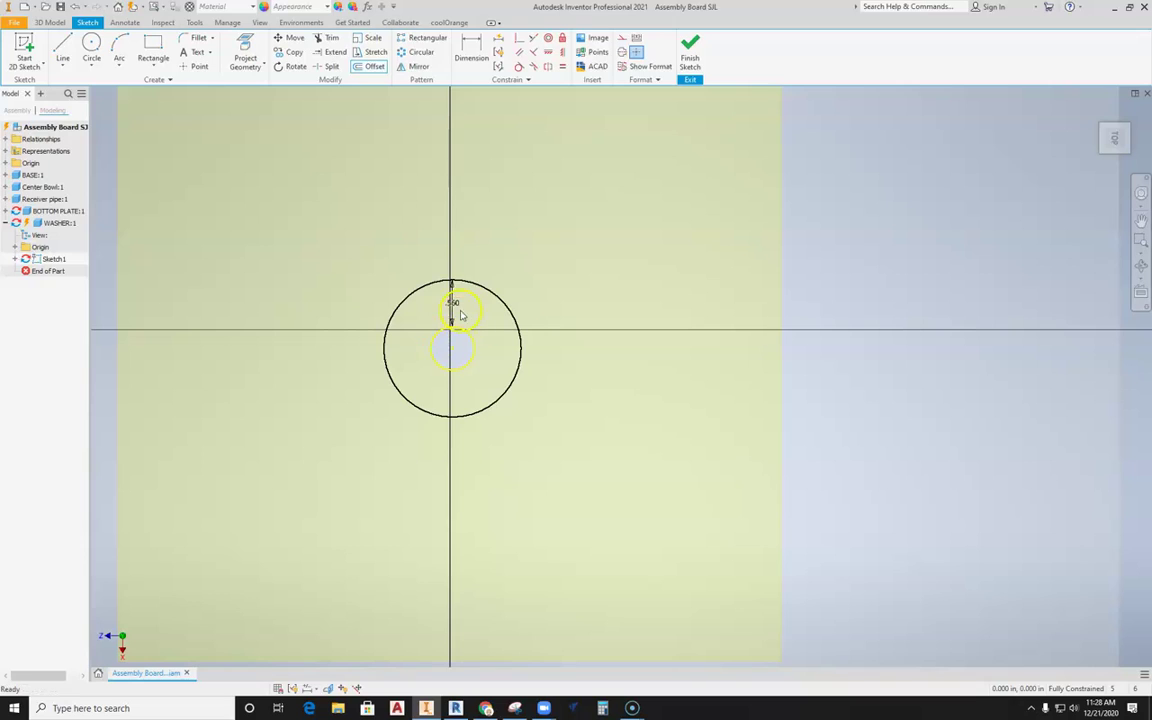
{"action": "double_click", "coordinate": [456, 305]}
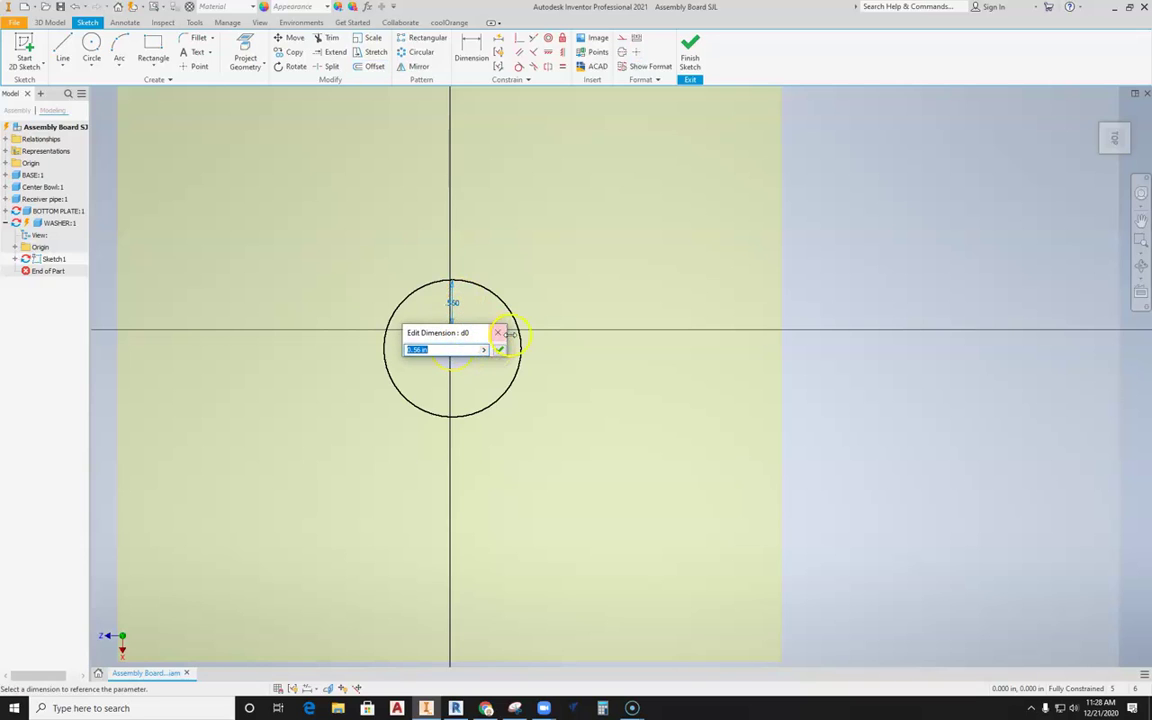
{"action": "left_click", "coordinate": [499, 350]}
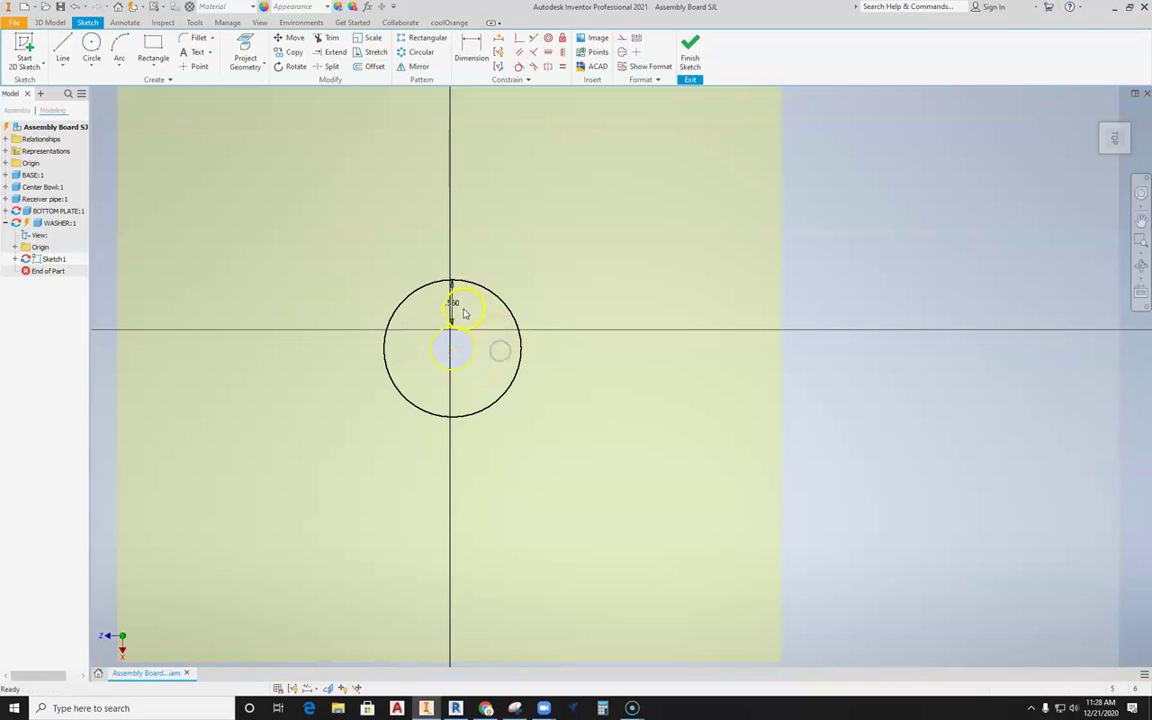
Replace the 0.56 in offset dimension with a 1.5 in diameter dimension on the washer's outer circle
{"action": "double_click", "coordinate": [453, 306]}
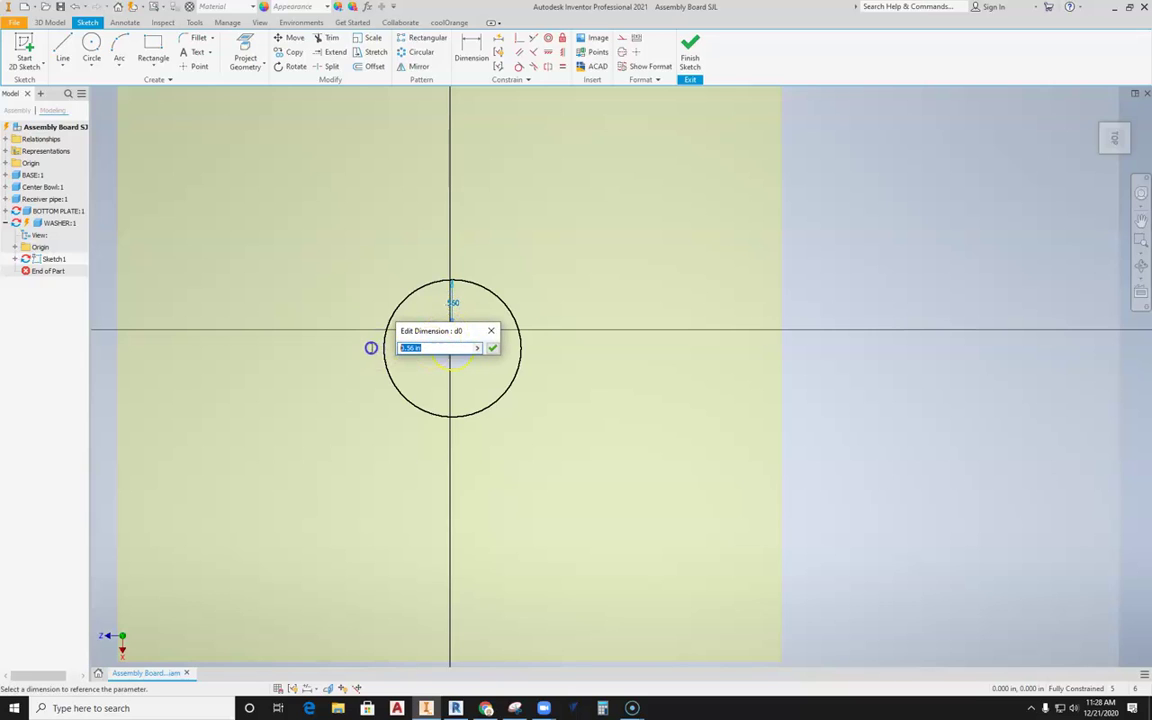
{"action": "left_click", "coordinate": [451, 302]}
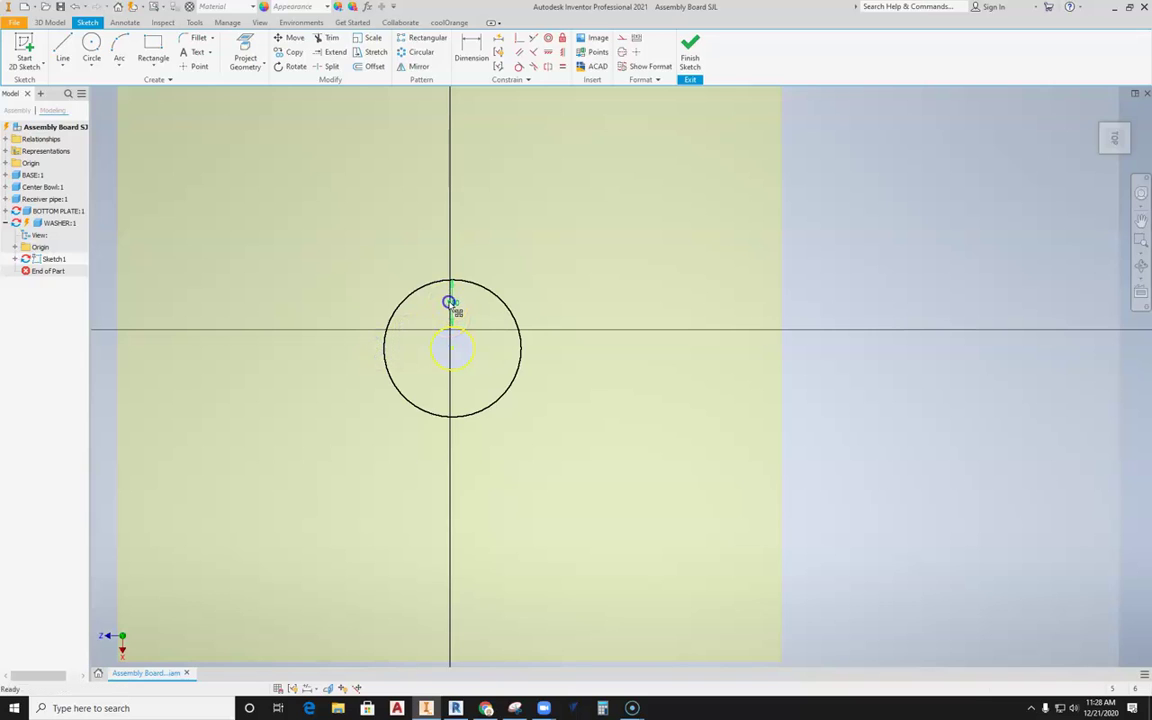
{"action": "left_click", "coordinate": [471, 48]}
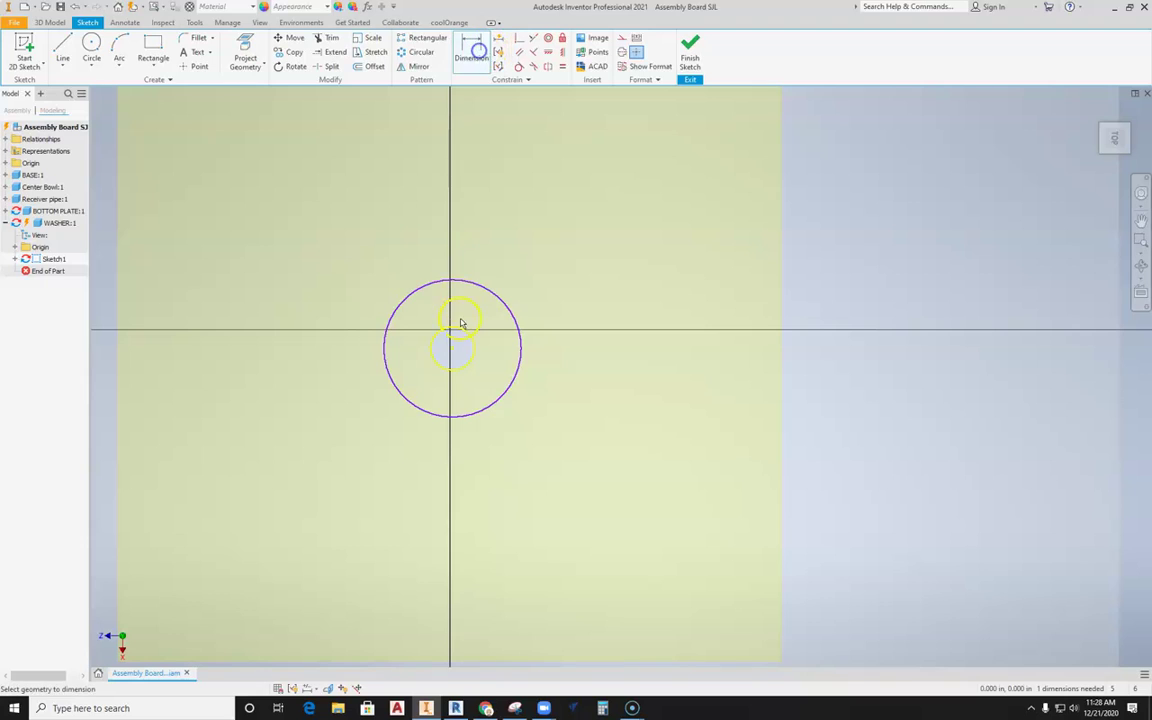
{"action": "left_click", "coordinate": [480, 289]}
{"action": "left_click", "coordinate": [516, 245]}
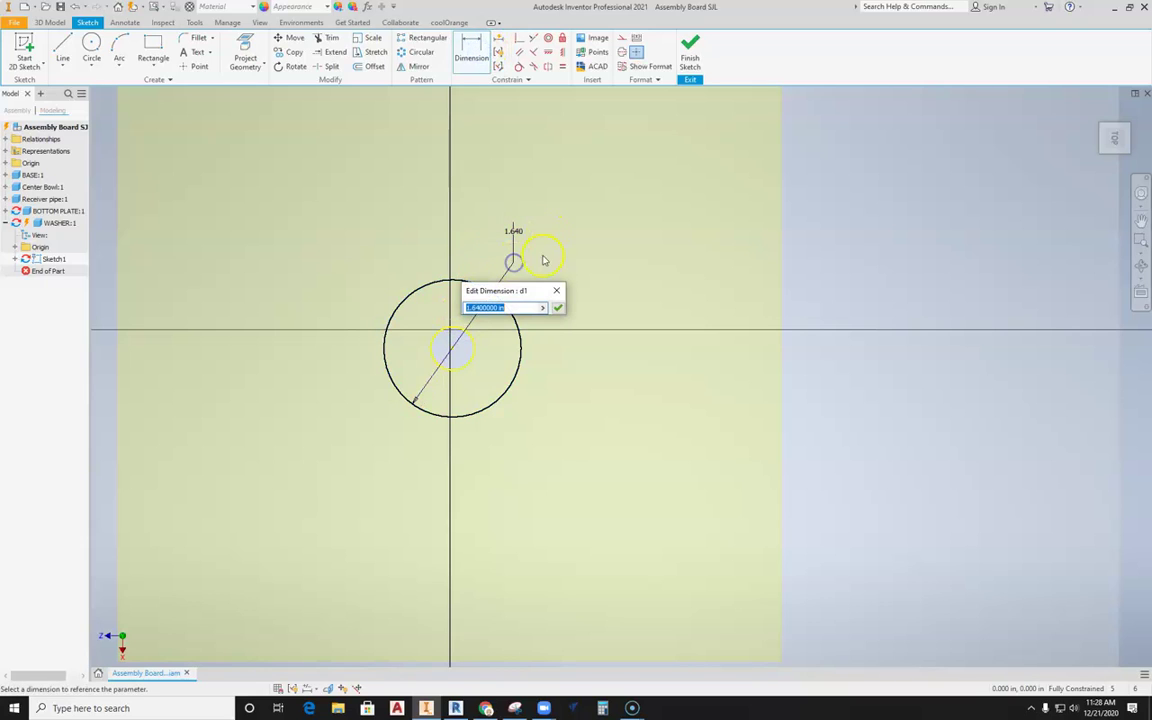
{"action": "type", "text": "1.5"}
{"action": "key", "text": "Return"}
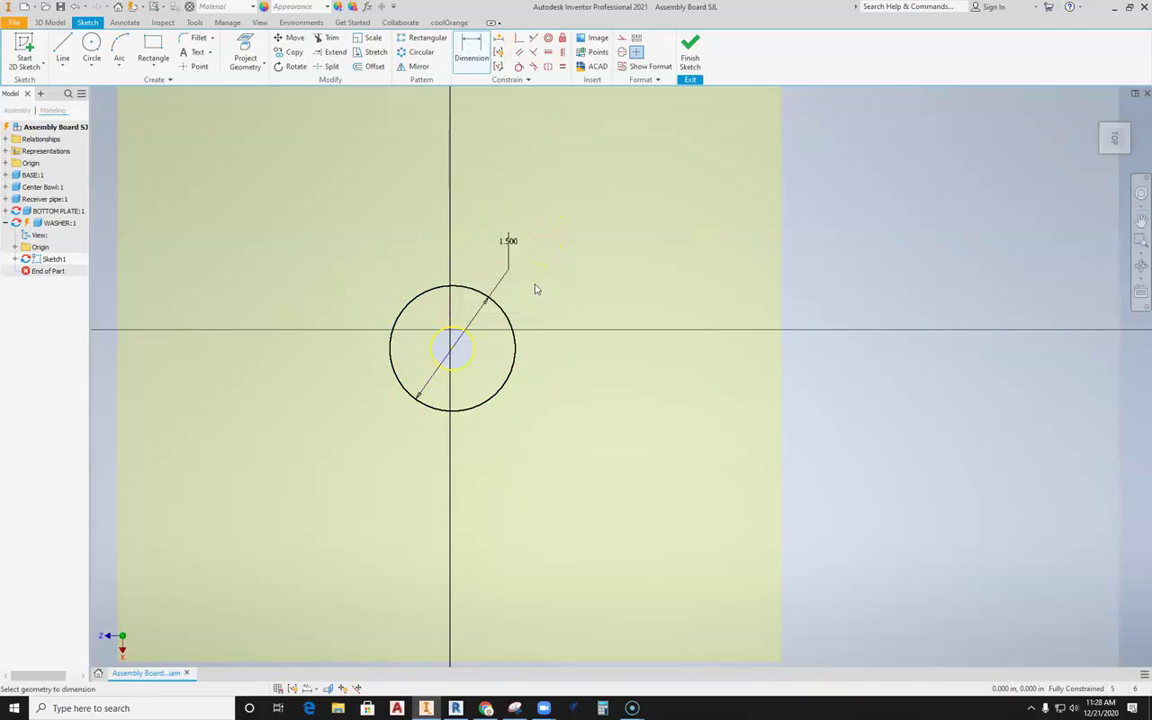
Draw a 0.56 in diameter circle for the washer's bore, centered on the projected hole
{"action": "scroll", "coordinate": [500, 300], "scroll_direction": "up", "scroll_amount": 5}
{"action": "middle_click_drag", "start_coordinate": [424, 329], "coordinate": [537, 203]}
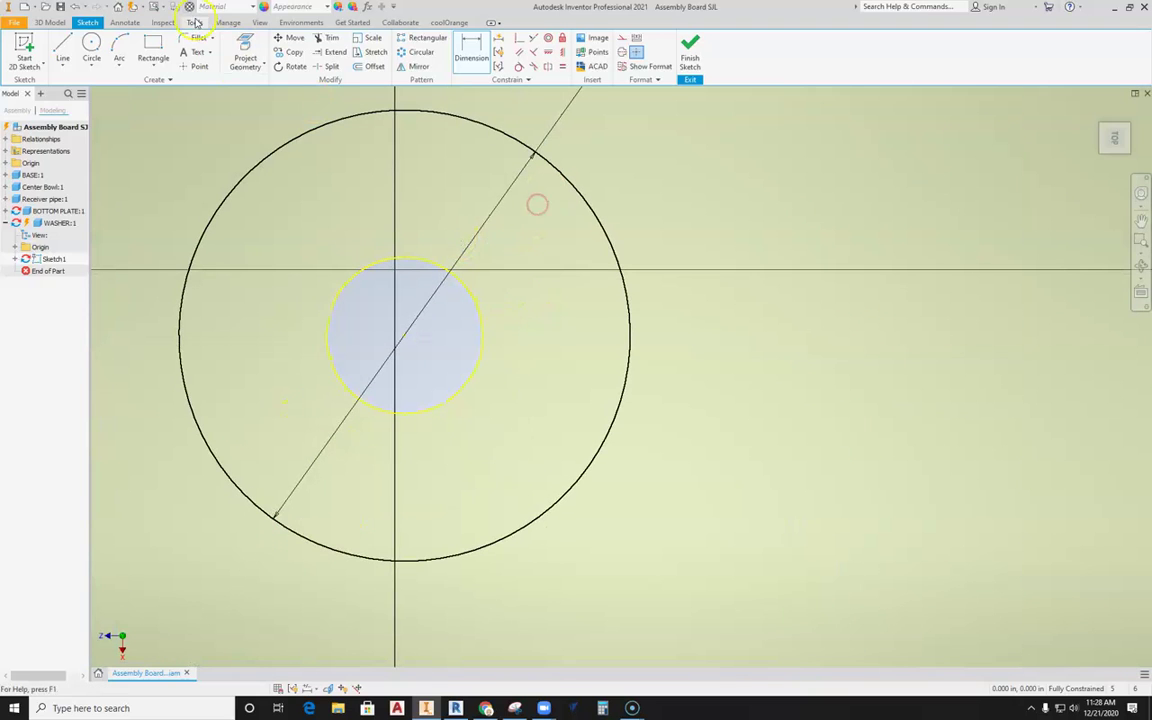
{"action": "left_click", "coordinate": [95, 45]}
{"action": "left_click", "coordinate": [405, 337]}
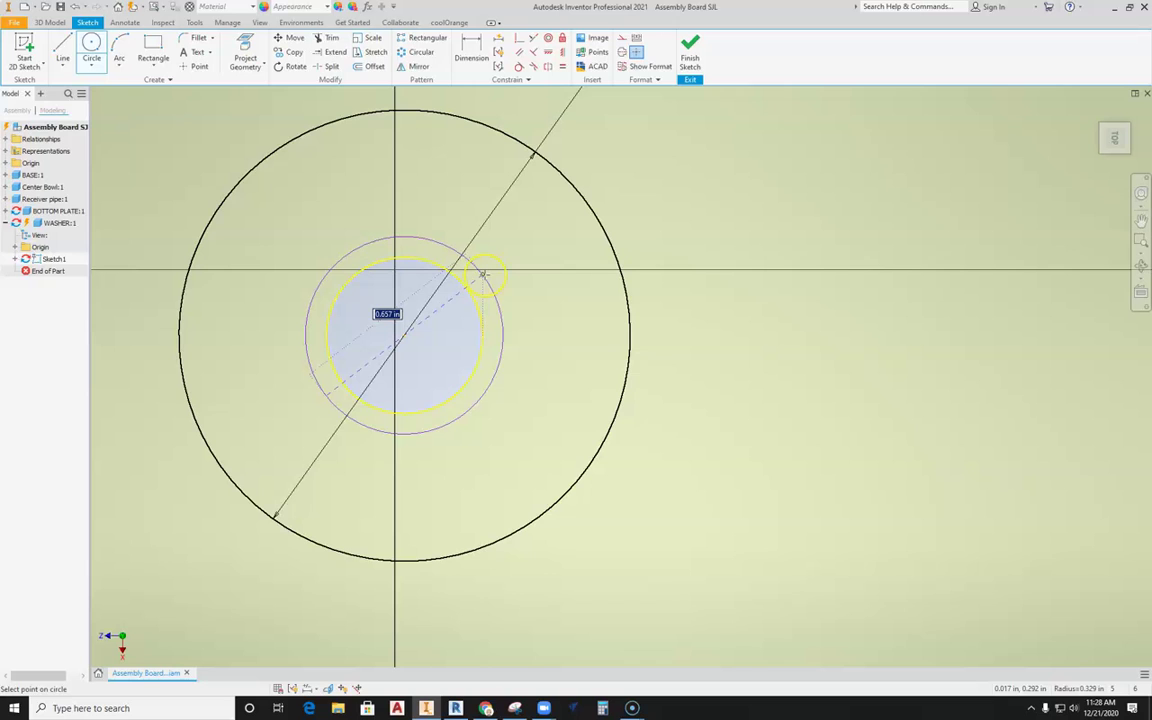
{"action": "type", "text": ".56"}
{"action": "key", "text": "Return"}
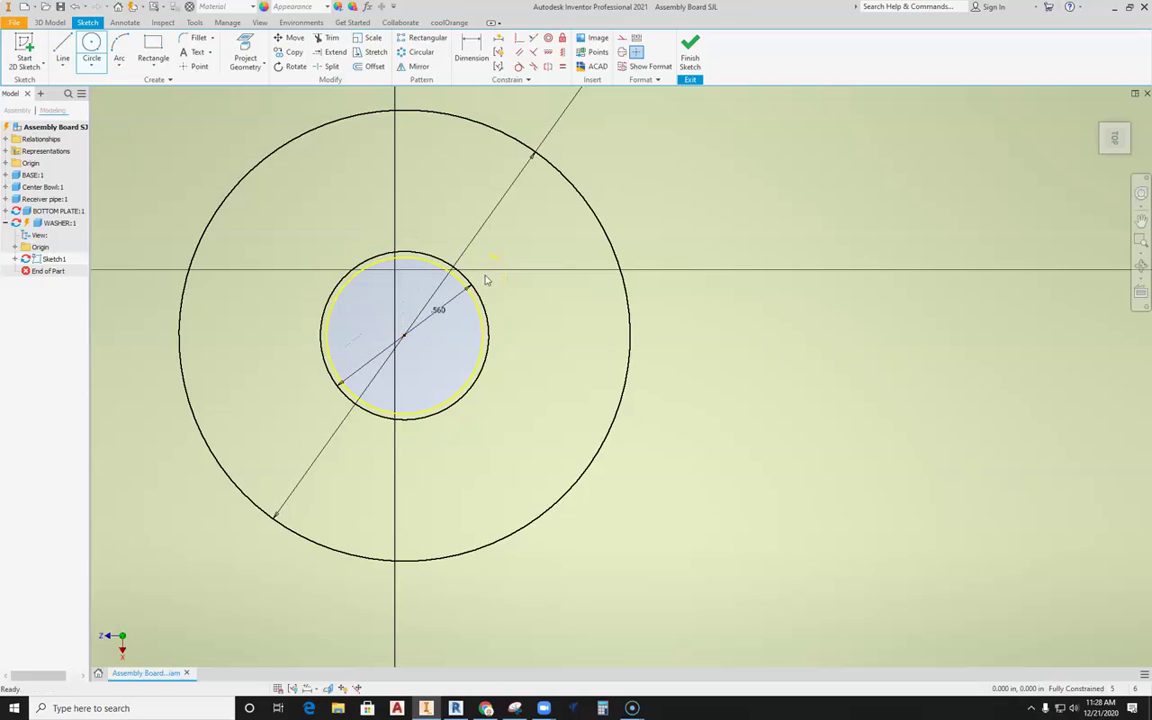
{"action": "key", "text": "Escape"}
Finish the sketch, extrude the washer ring upward by 0.0625 in, and return to the top-level assembly
{"action": "scroll", "coordinate": [486, 278], "scroll_direction": "down", "scroll_amount": 5}
{"action": "left_click", "coordinate": [695, 56]}
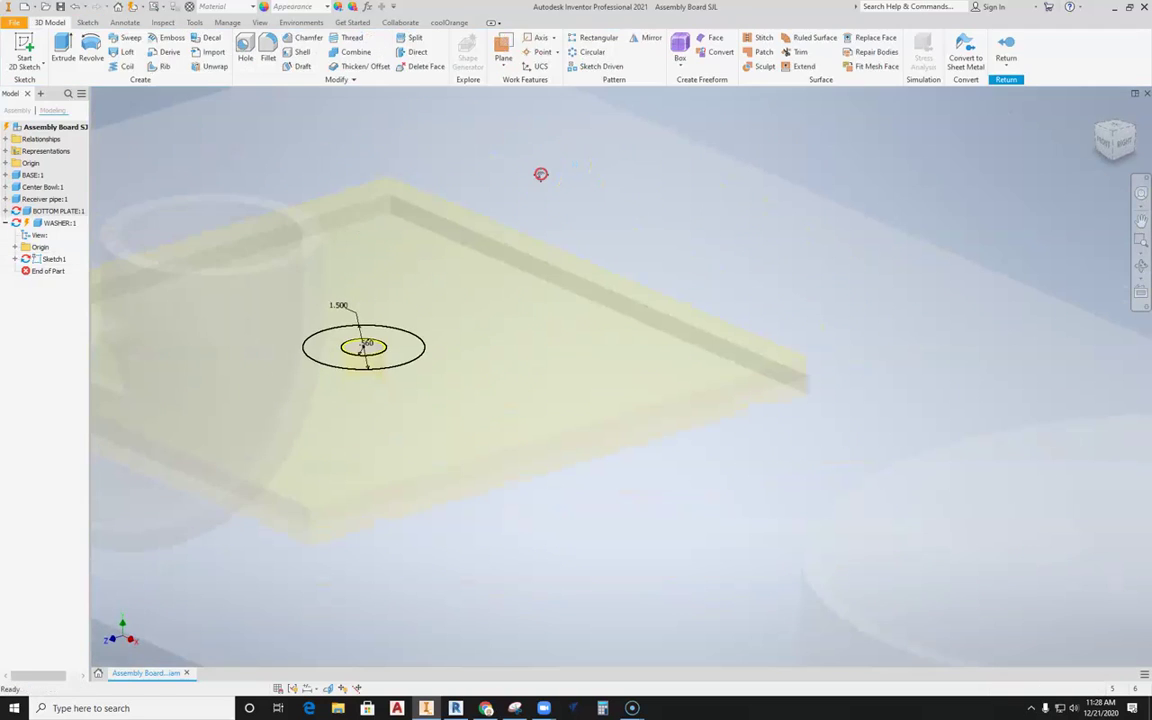
{"action": "left_click", "coordinate": [63, 47]}
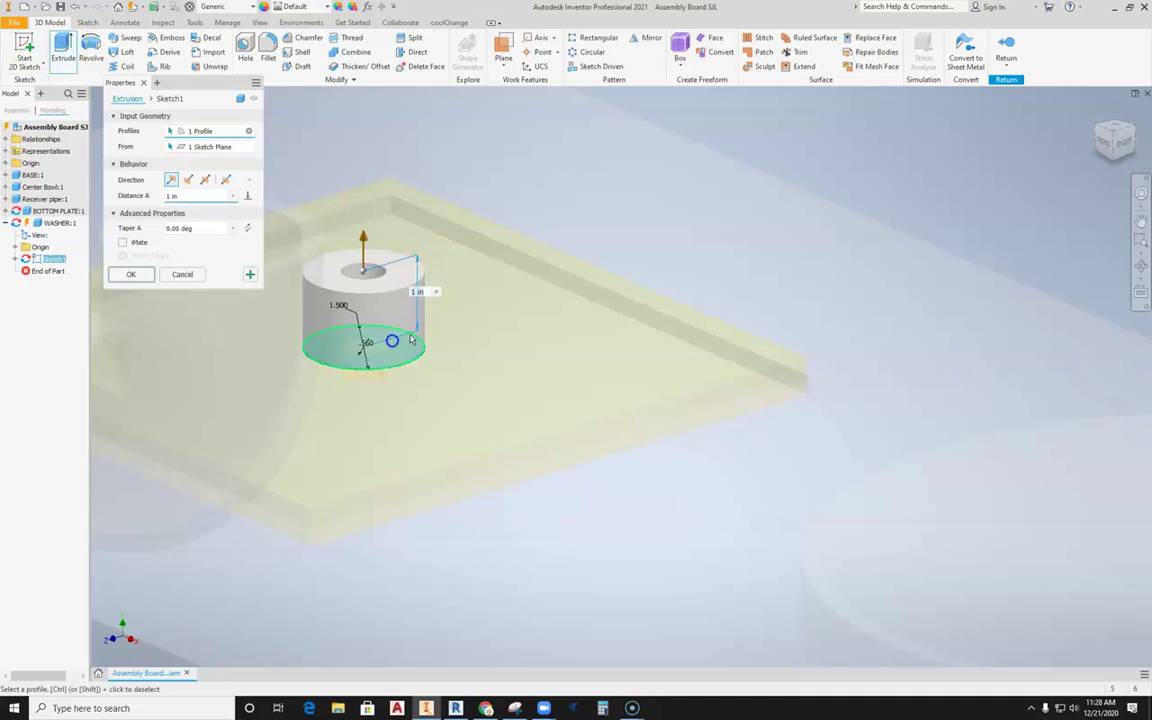
{"action": "left_click", "coordinate": [193, 197]}
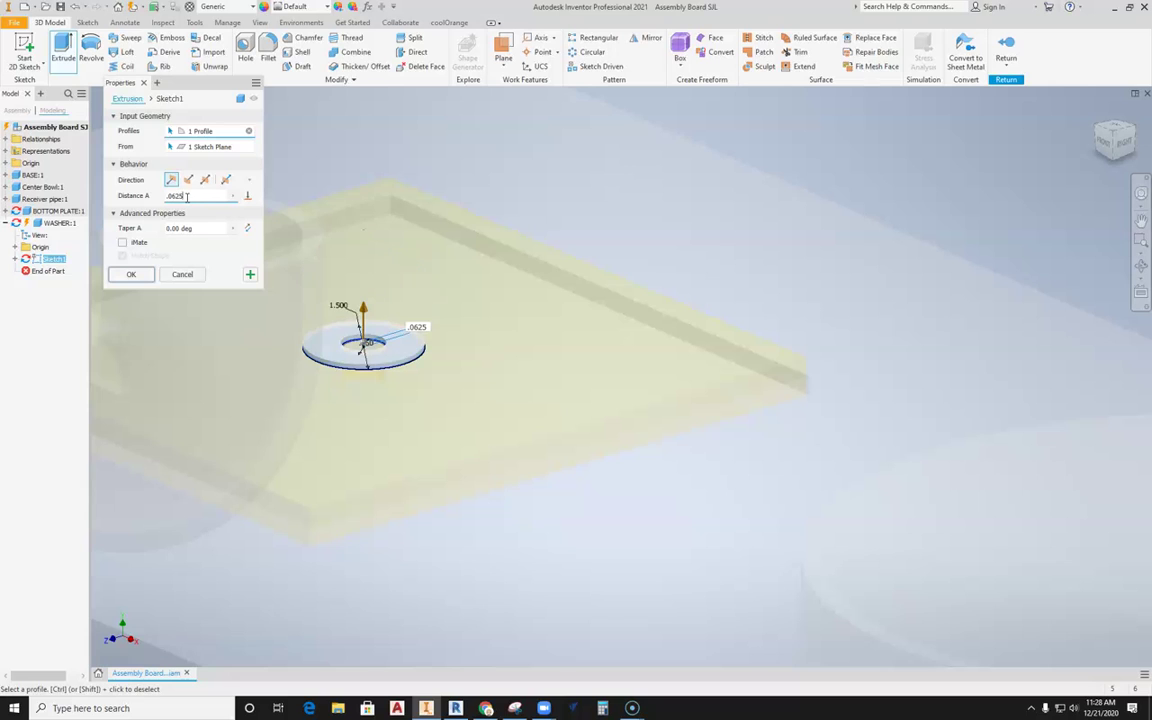
{"action": "left_click", "coordinate": [131, 274]}
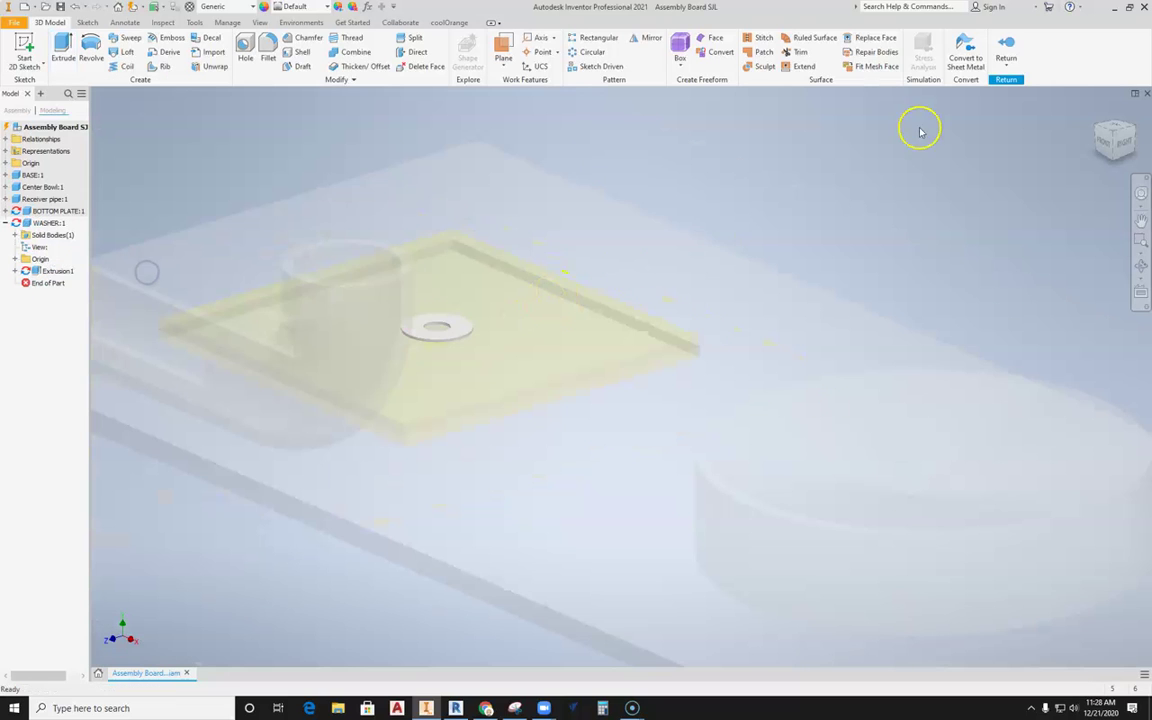
{"action": "left_click", "coordinate": [1006, 50]}
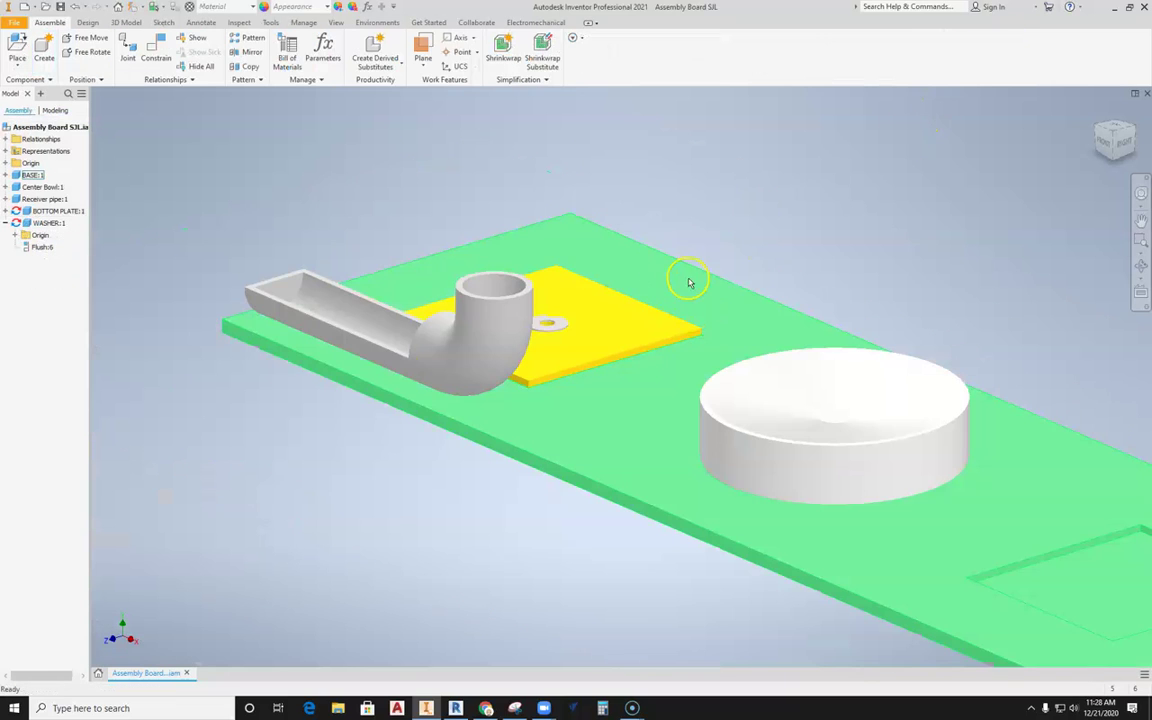
Review the washer on the plate and save the assembly along with the BOTTOM PLATE and WASHER part files
{"action": "left_click", "coordinate": [576, 397]}
{"action": "left_click", "coordinate": [828, 177]}
{"action": "middle_click_drag", "start_coordinate": [804, 281], "coordinate": [382, 240], "text": "shift"}
{"action": "middle_click_drag", "start_coordinate": [944, 265], "coordinate": [982, 302], "text": "shift"}
{"action": "middle_click_drag", "start_coordinate": [650, 354], "coordinate": [547, 319]}
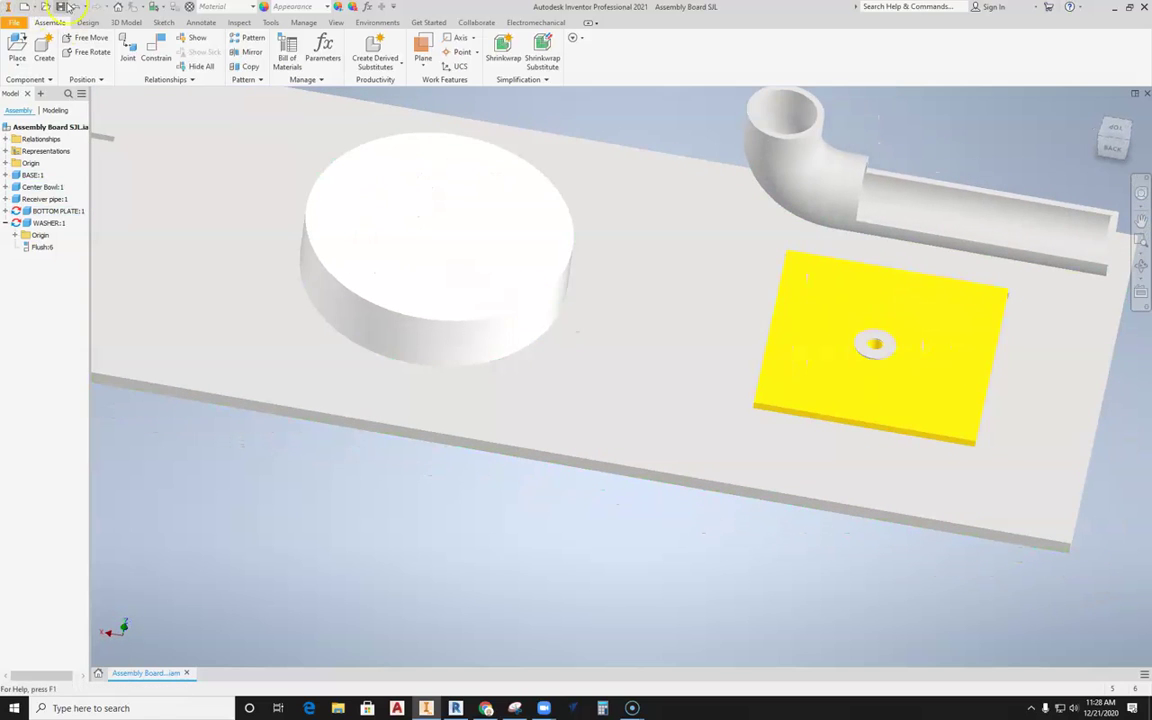
{"action": "left_click", "coordinate": [8, 25]}
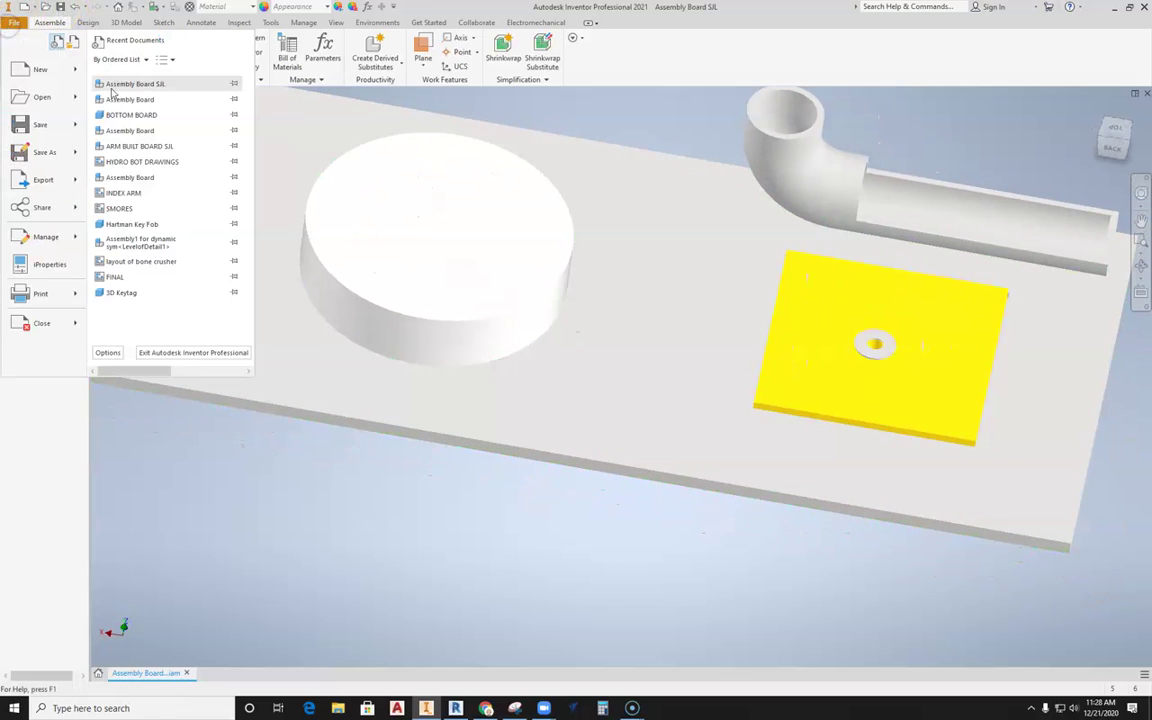
{"action": "left_click", "coordinate": [35, 125]}
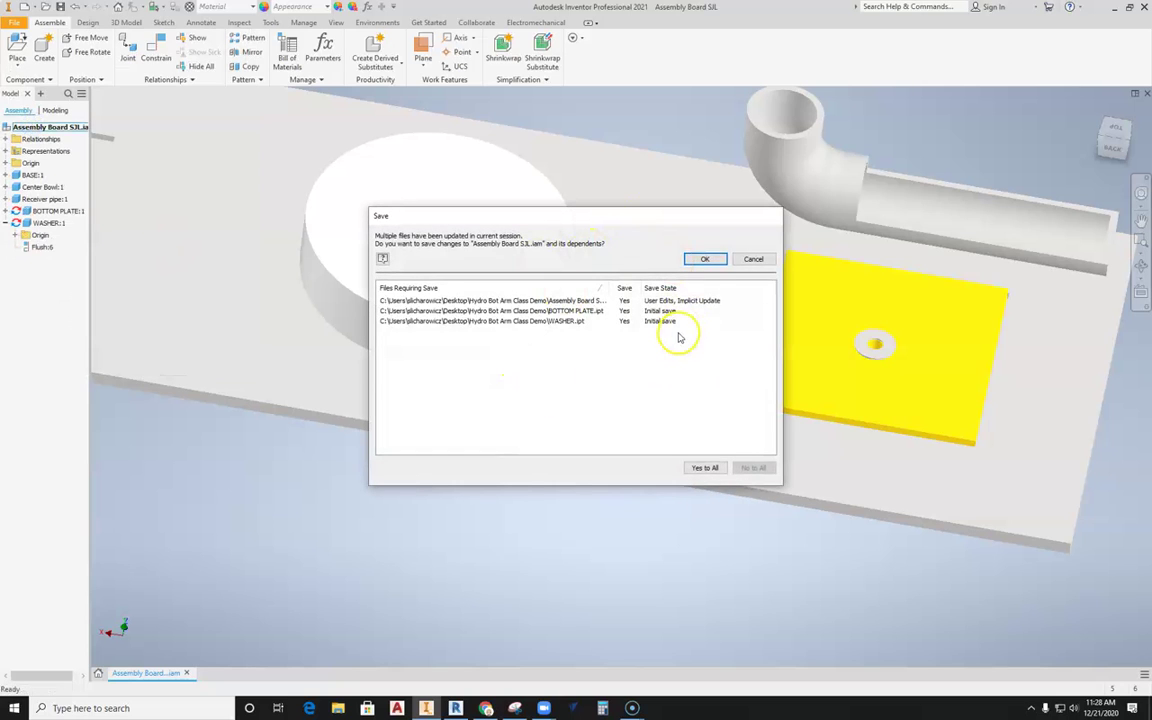
{"action": "left_click", "coordinate": [707, 261]}
Select the washer on the gold plate and examine which plane and plate face its flush constraint ties together
{"action": "middle_click_drag", "start_coordinate": [658, 419], "coordinate": [489, 393], "text": "shift"}
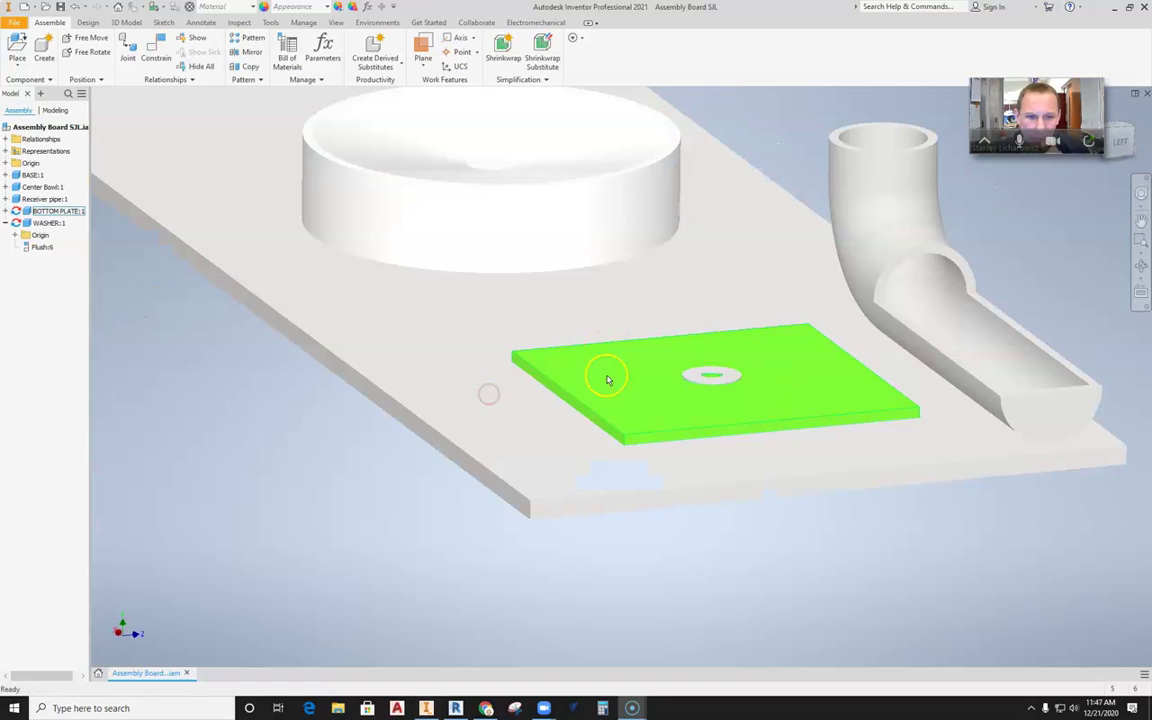
{"action": "middle_click_drag", "start_coordinate": [608, 406], "coordinate": [615, 457]}
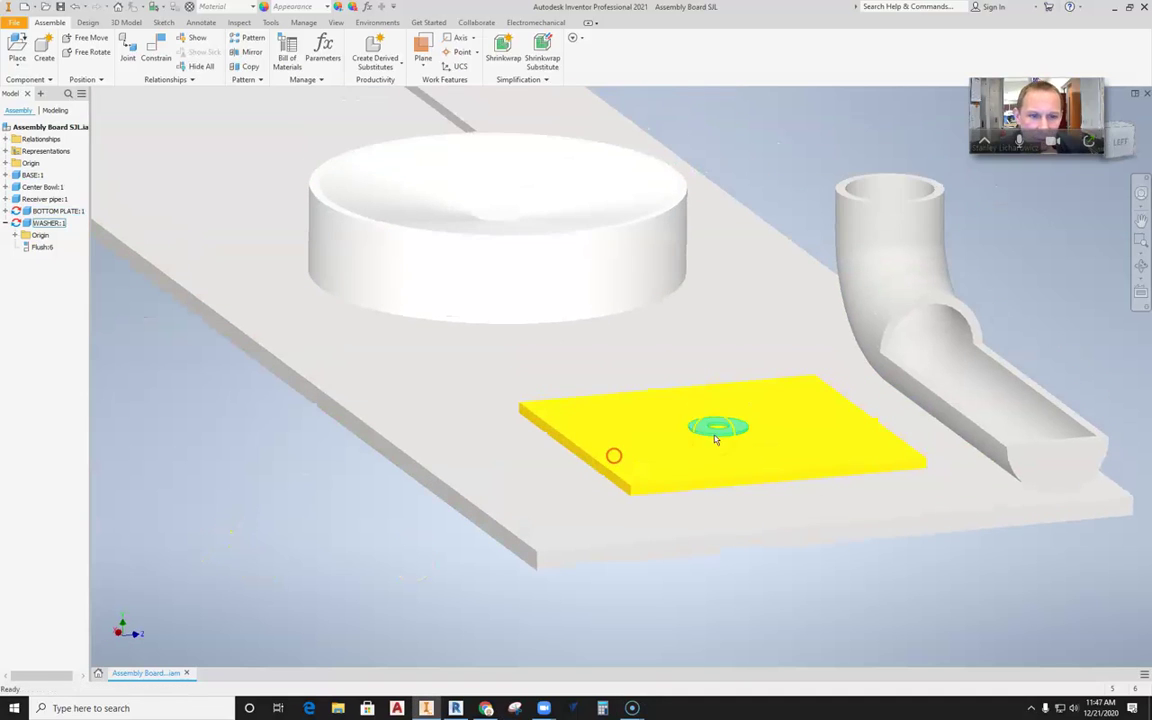
{"action": "scroll", "coordinate": [724, 432], "scroll_direction": "up", "scroll_amount": 3}
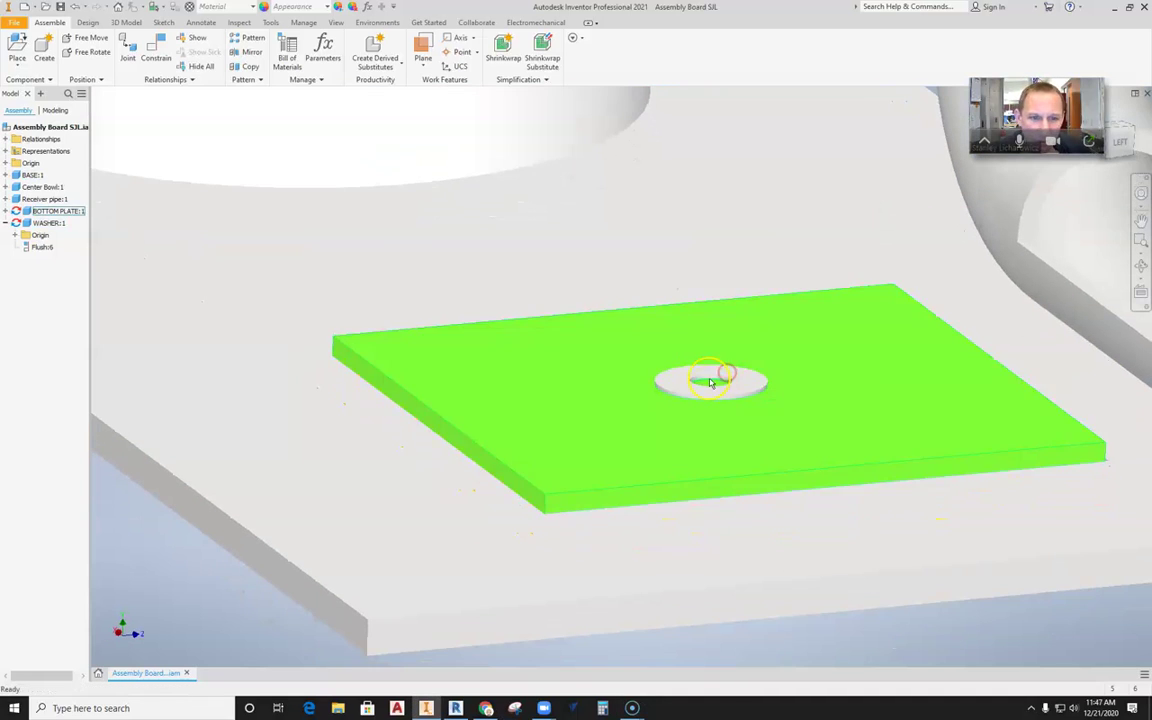
{"action": "left_click", "coordinate": [690, 395]}
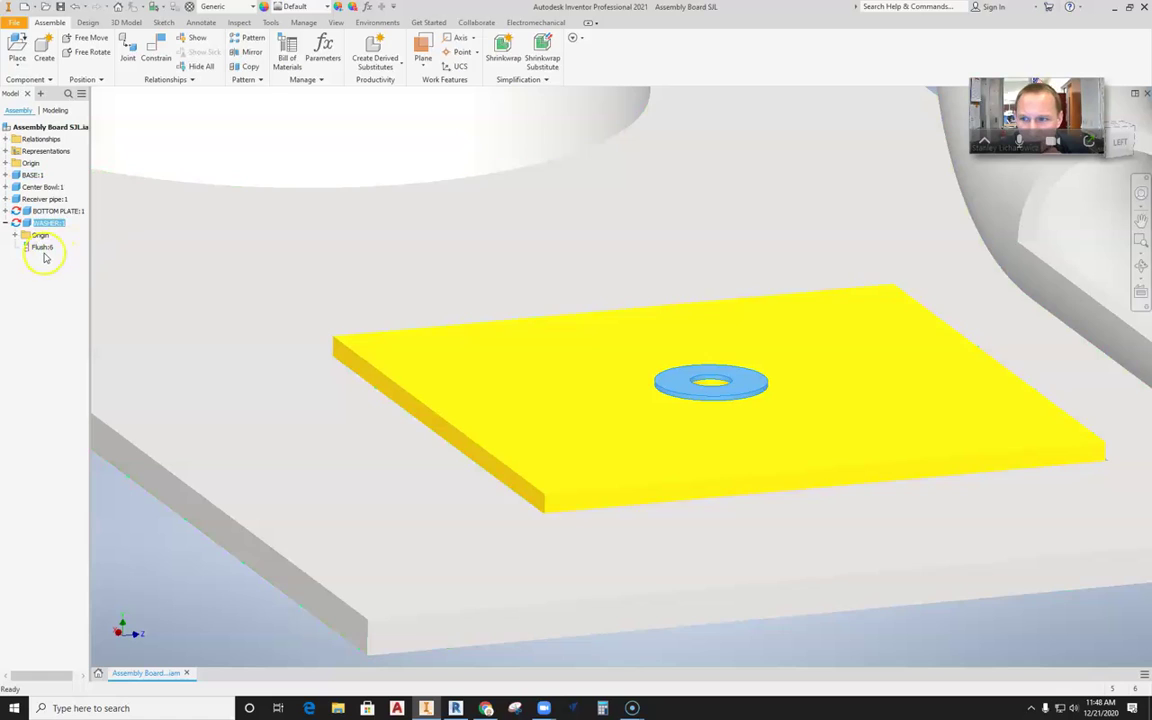
{"action": "left_click", "coordinate": [43, 248]}
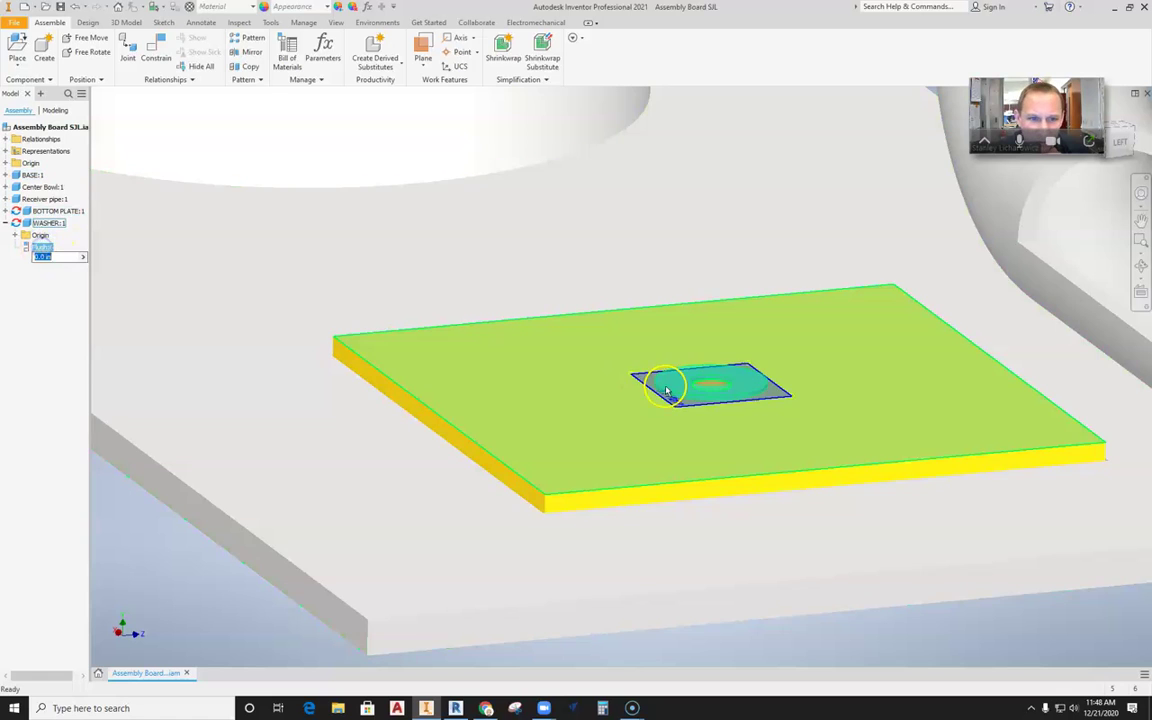
{"action": "scroll", "coordinate": [688, 390], "scroll_direction": "up", "scroll_amount": 8}
{"action": "middle_click_drag", "start_coordinate": [716, 368], "coordinate": [648, 332]}
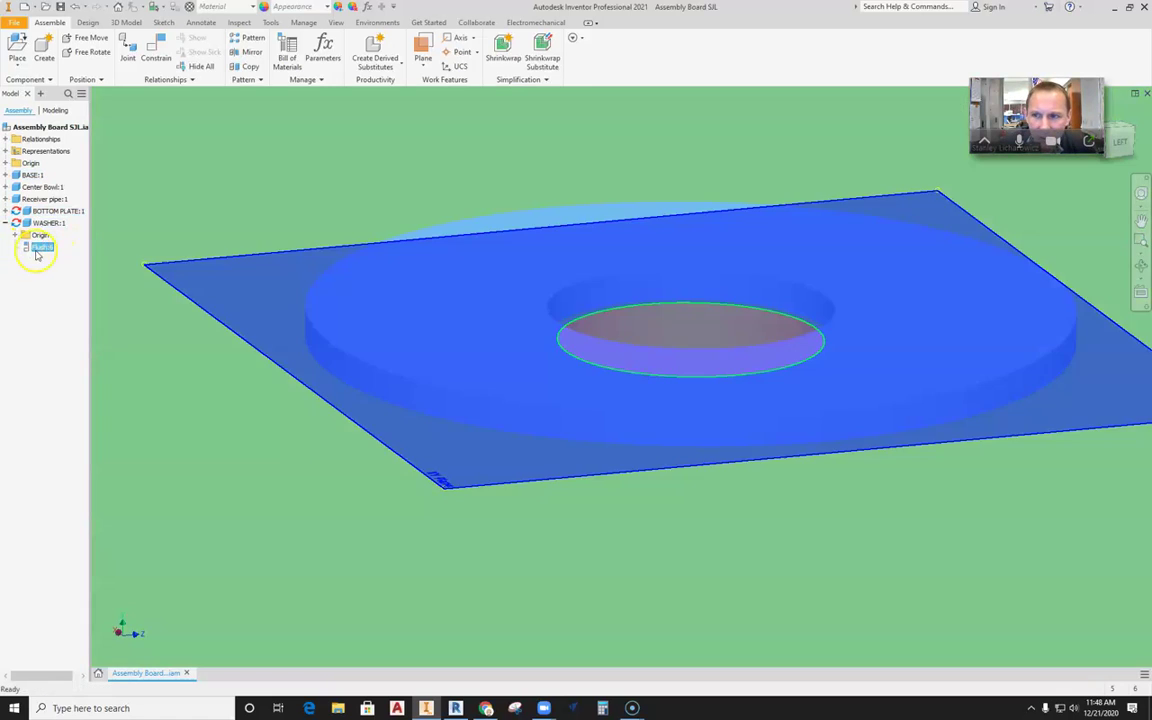
Open the washer's flush constraint for editing, inspect its referenced faces around the bore, and cancel without changes
{"action": "right_click", "coordinate": [43, 247]}
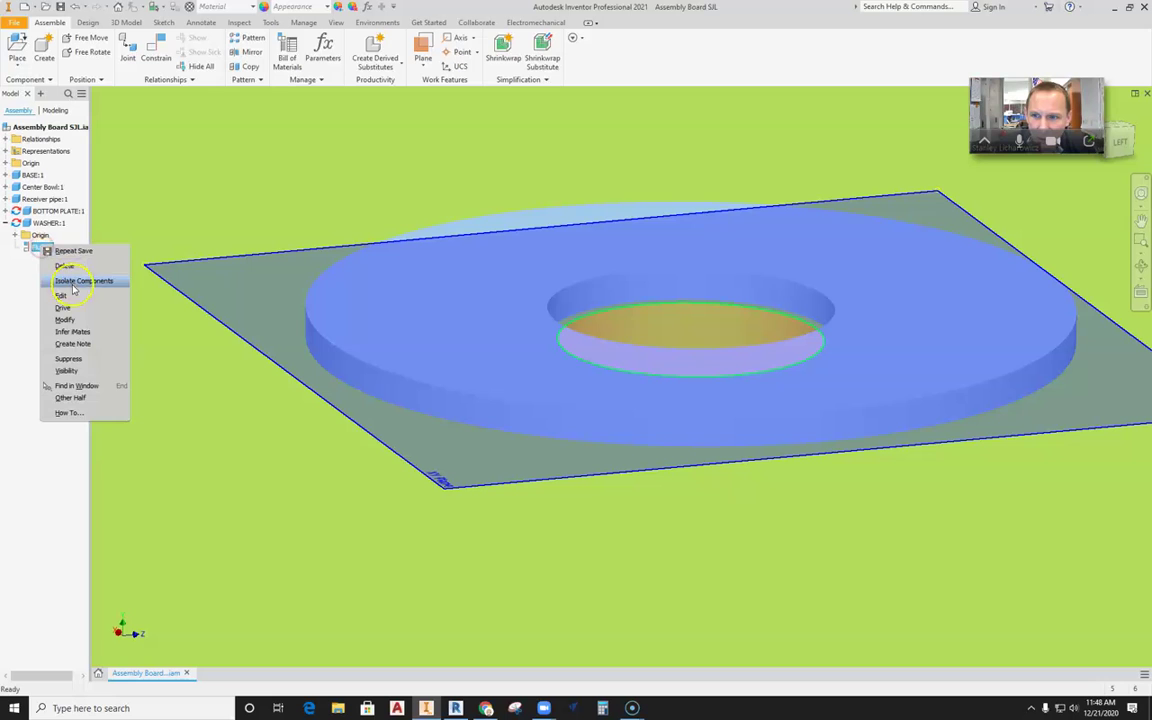
{"action": "left_click", "coordinate": [70, 297]}
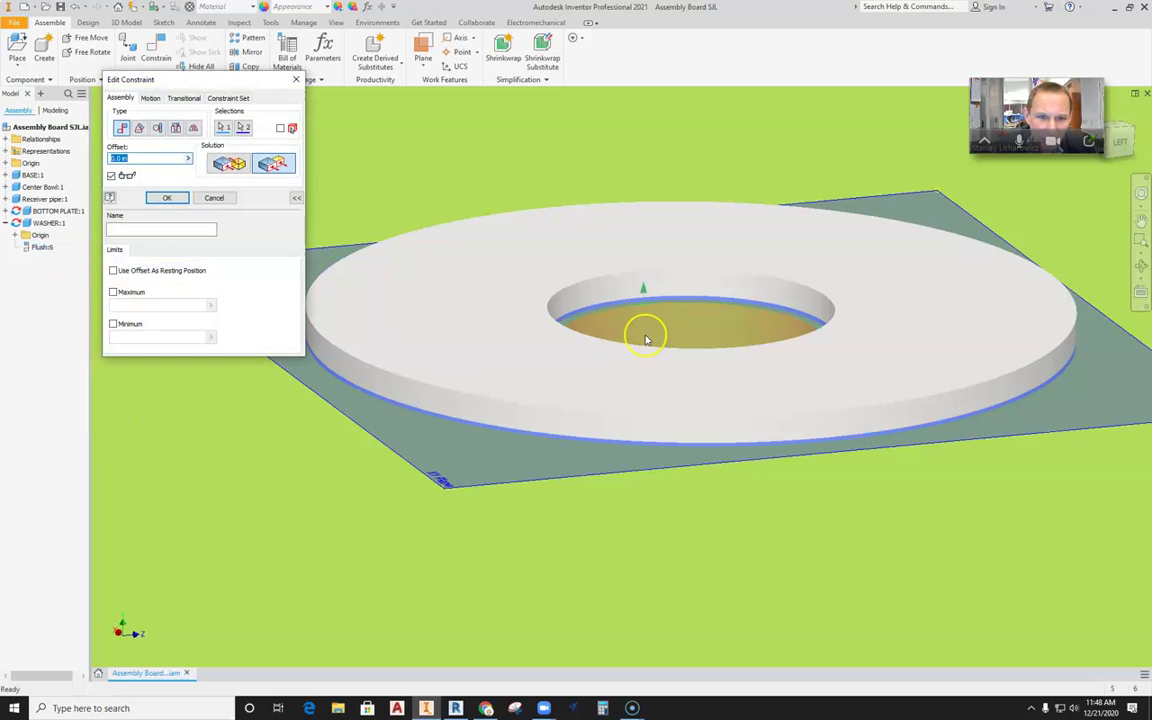
{"action": "scroll", "coordinate": [656, 342], "scroll_direction": "up", "scroll_amount": 8}
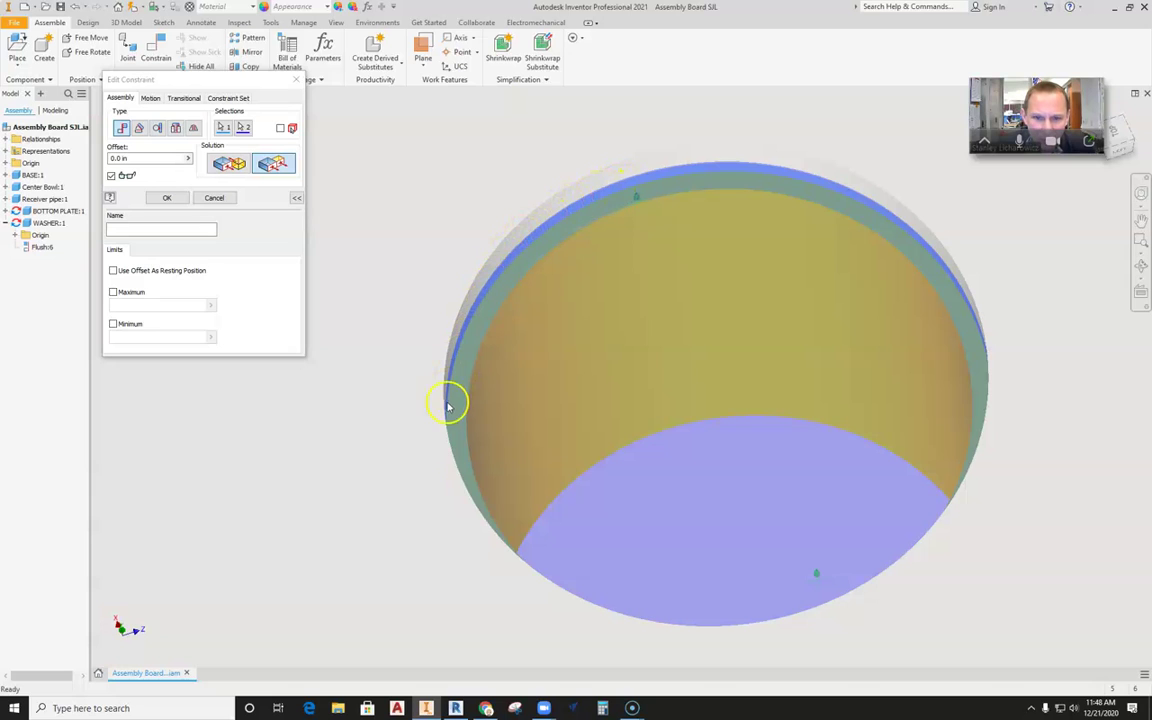
{"action": "scroll", "coordinate": [828, 468], "scroll_direction": "down", "scroll_amount": 5}
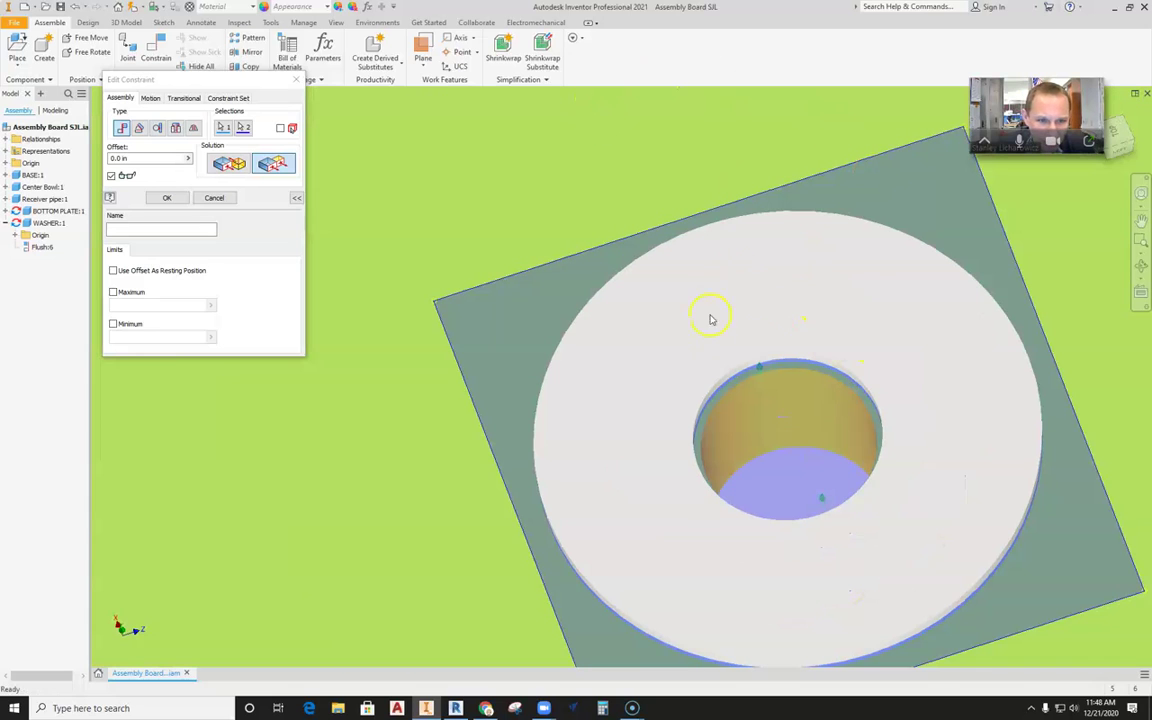
{"action": "scroll", "coordinate": [728, 428], "scroll_direction": "down", "scroll_amount": 4}
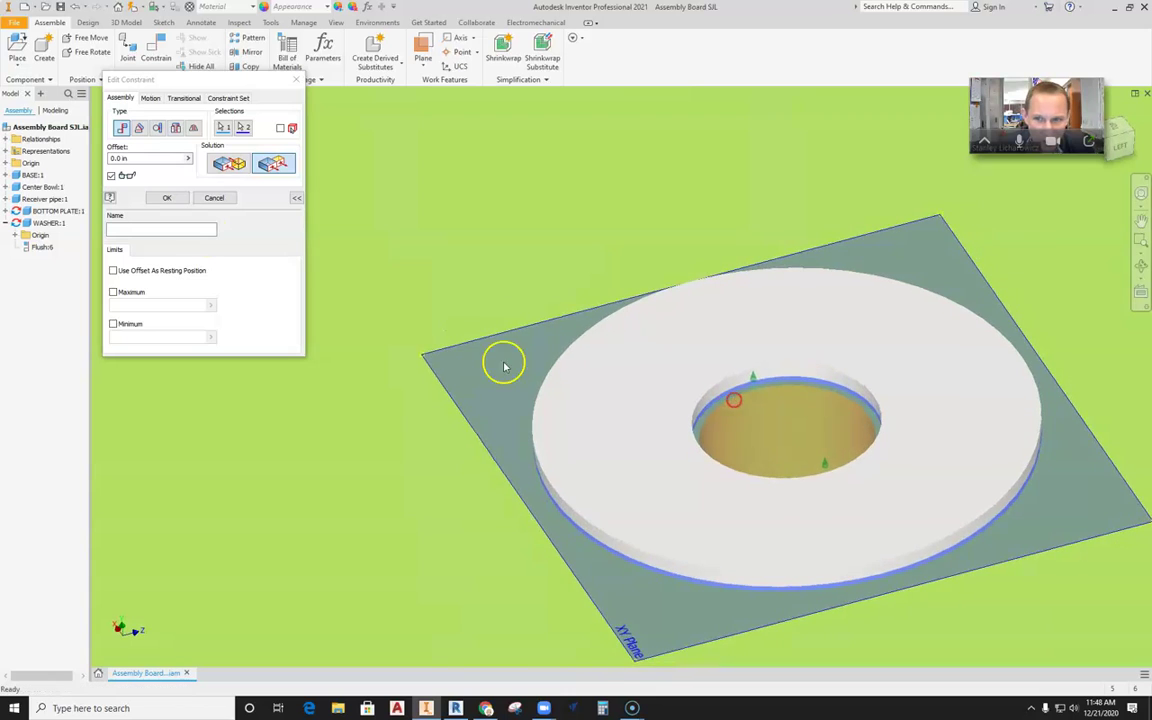
{"action": "left_click", "coordinate": [209, 197]}
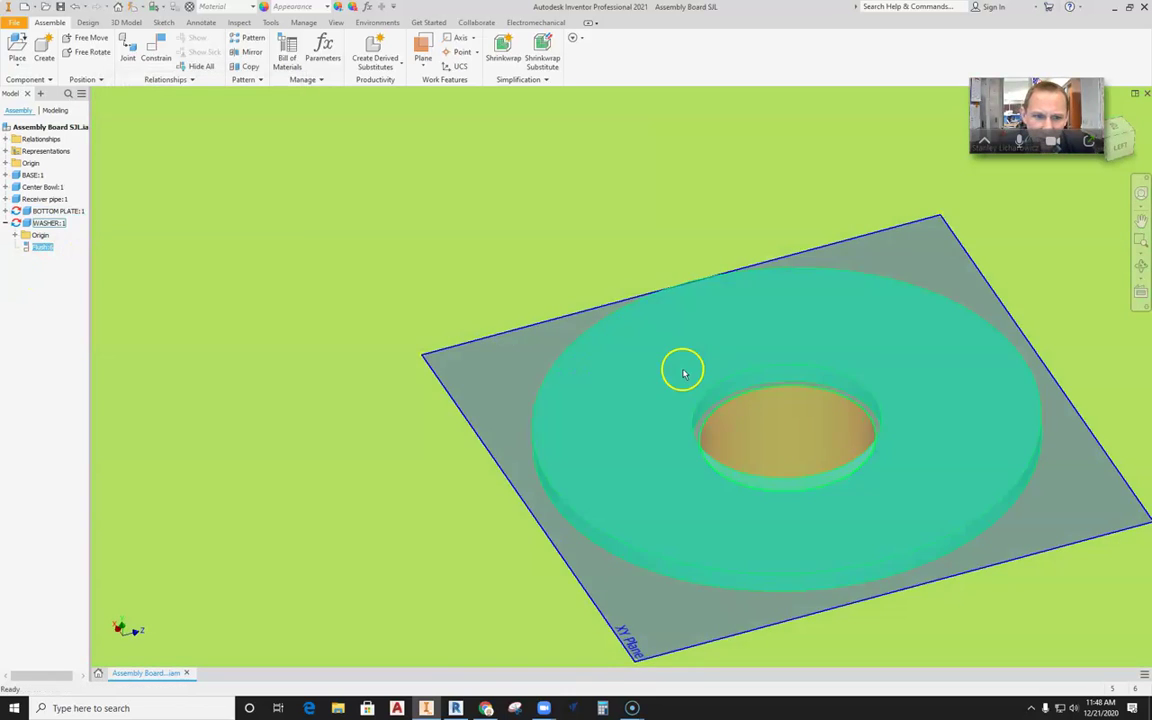
Delete the washer's flush constraint and move the washer away from the bottom plate's pivot hole
{"action": "middle_click_drag", "start_coordinate": [681, 368], "coordinate": [524, 260]}
{"action": "right_click", "coordinate": [40, 247]}
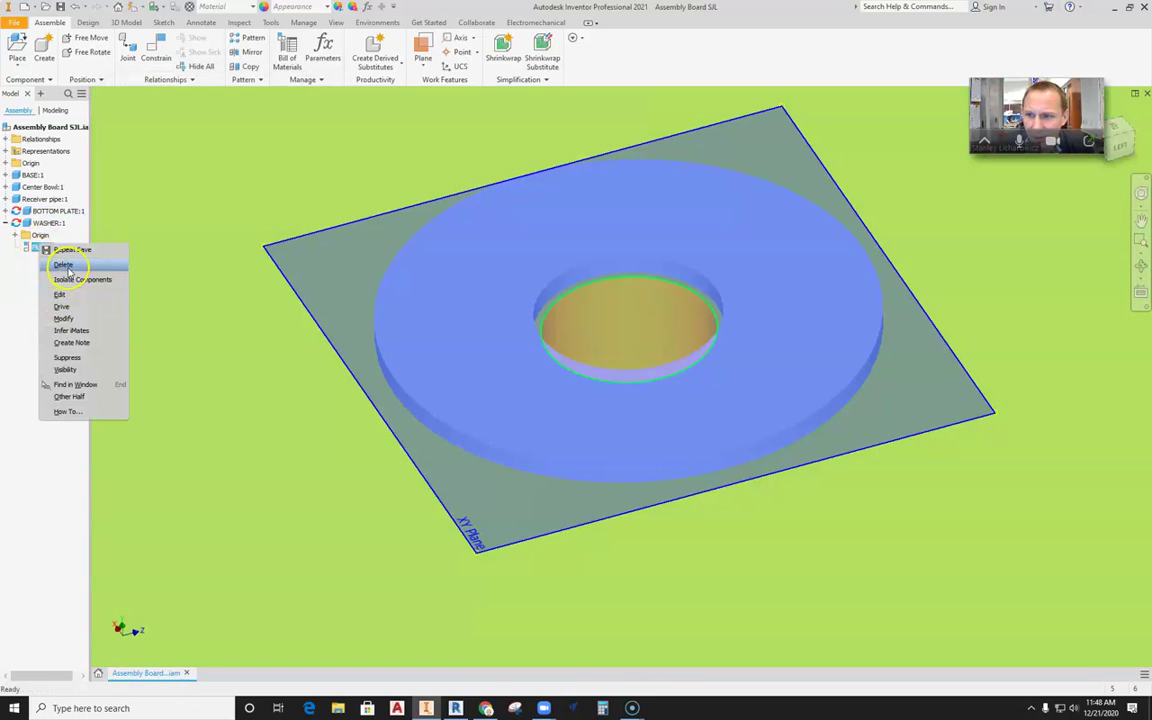
{"action": "left_click", "coordinate": [54, 263]}
{"action": "scroll", "coordinate": [432, 362], "scroll_direction": "down", "scroll_amount": 5}
{"action": "left_click_drag", "start_coordinate": [432, 321], "coordinate": [476, 289]}
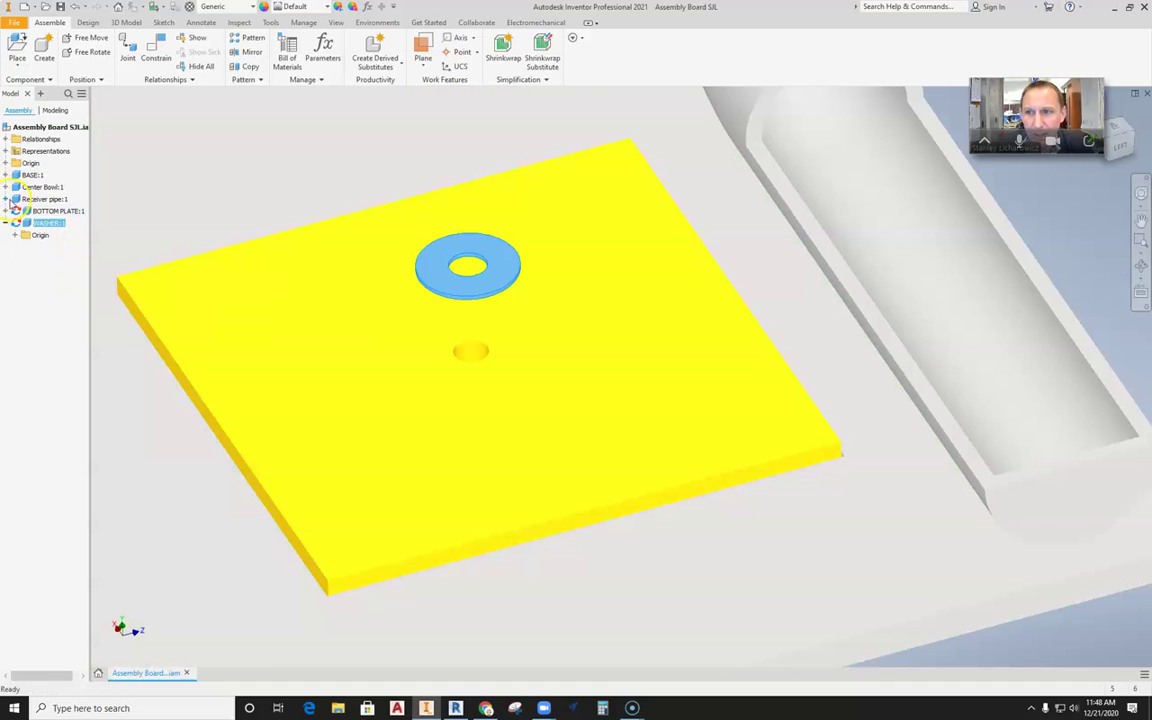
Review the bottom plate's flush constraint and its available options without changing it
{"action": "left_click", "coordinate": [6, 211]}
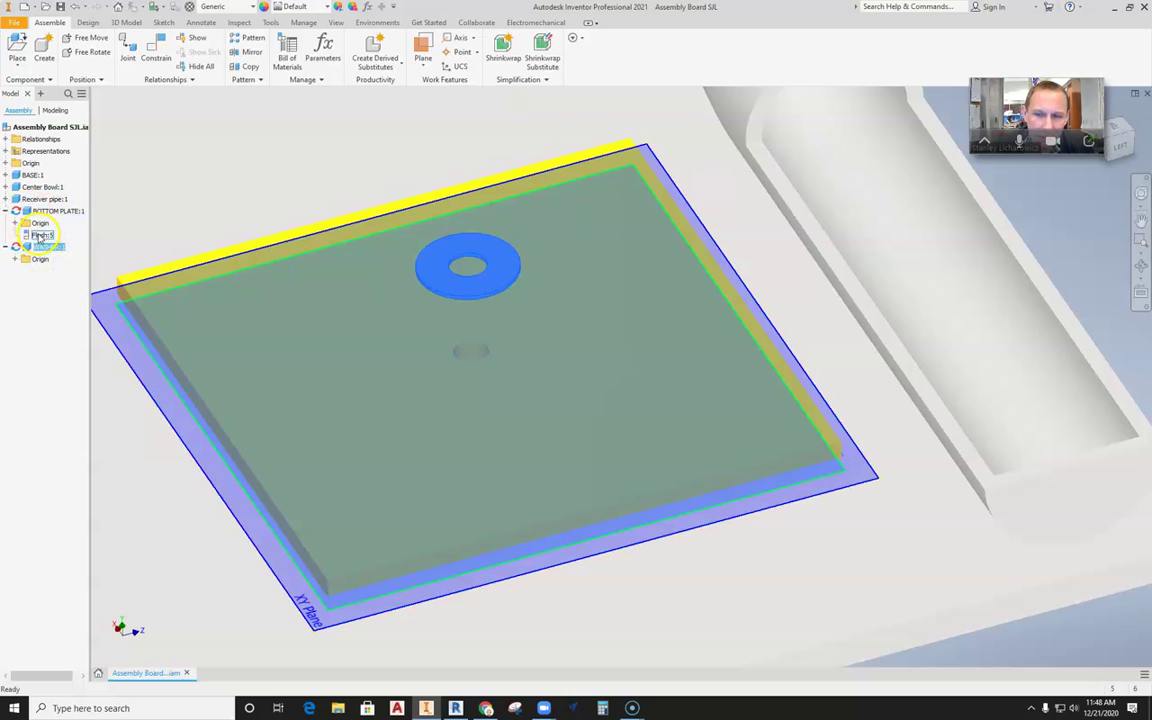
{"action": "left_click", "coordinate": [31, 290]}
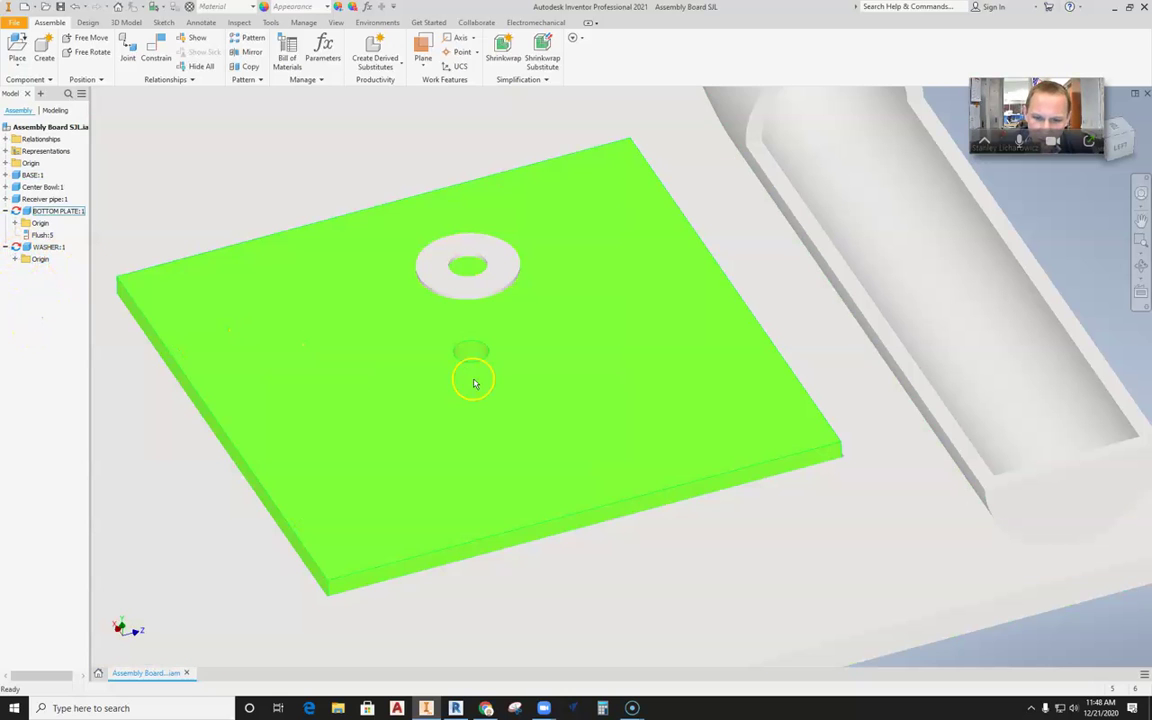
{"action": "middle_click_drag", "start_coordinate": [471, 381], "coordinate": [523, 371], "text": "shift"}
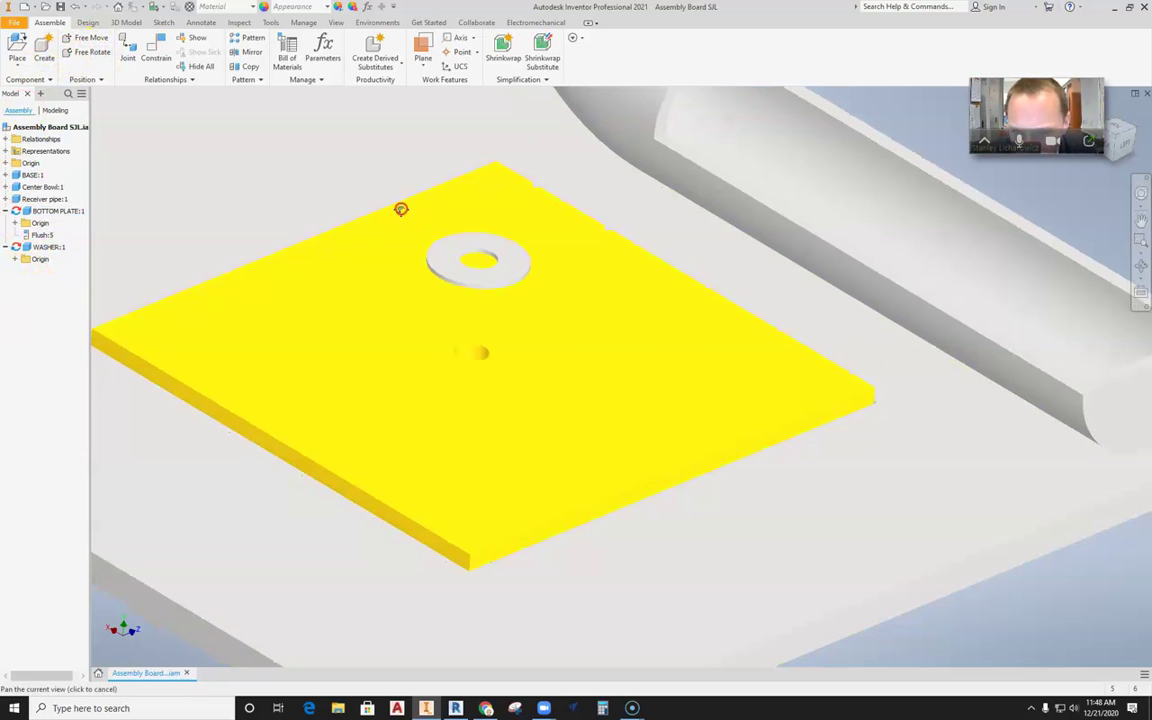
{"action": "scroll", "coordinate": [436, 222], "scroll_direction": "down", "scroll_amount": 5}
{"action": "middle_click_drag", "start_coordinate": [465, 210], "coordinate": [491, 216]}
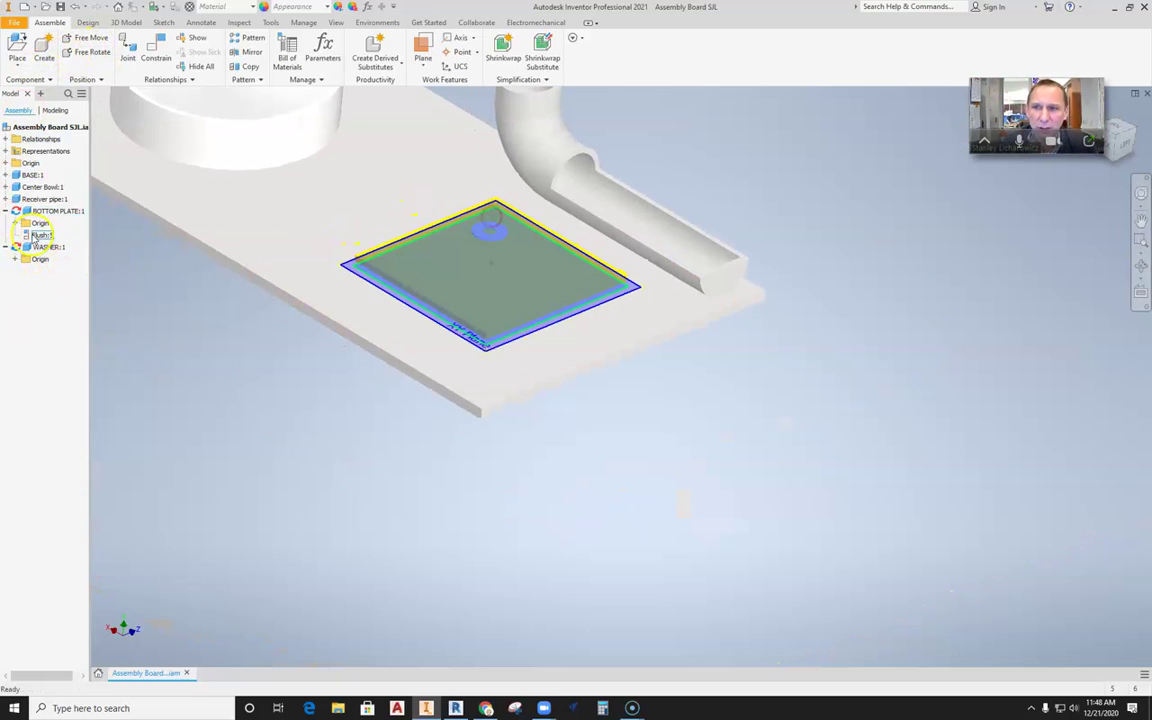
{"action": "right_click", "coordinate": [35, 235]}
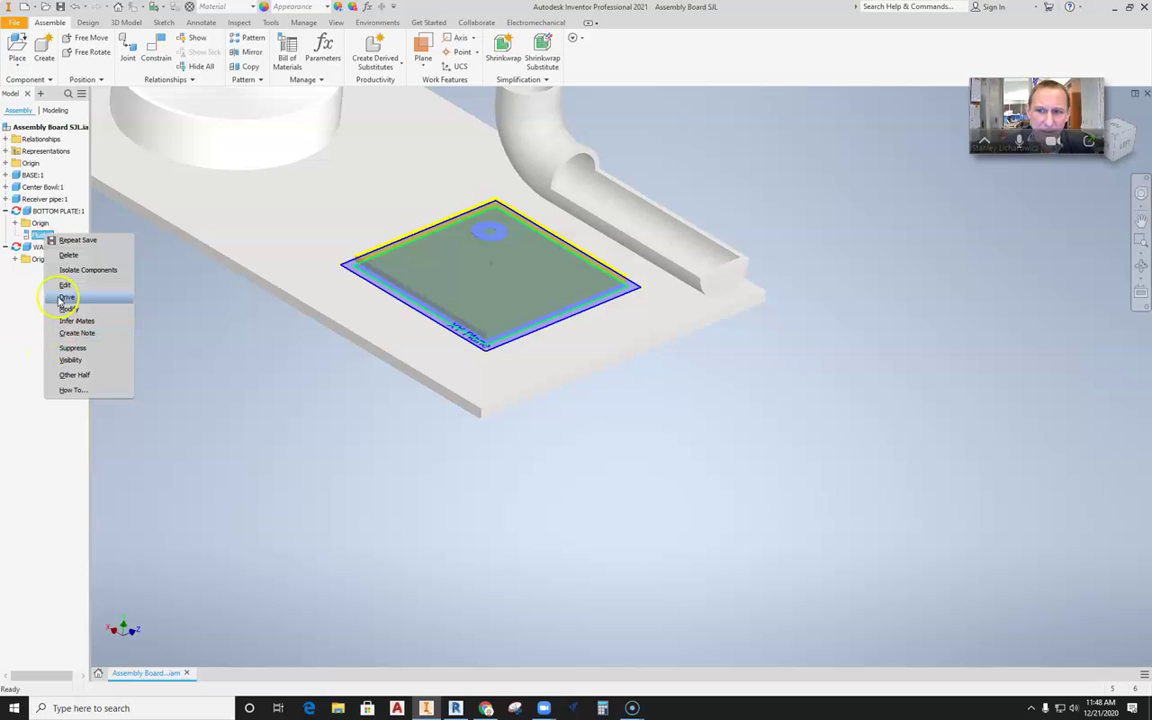
{"action": "left_click", "coordinate": [31, 320]}
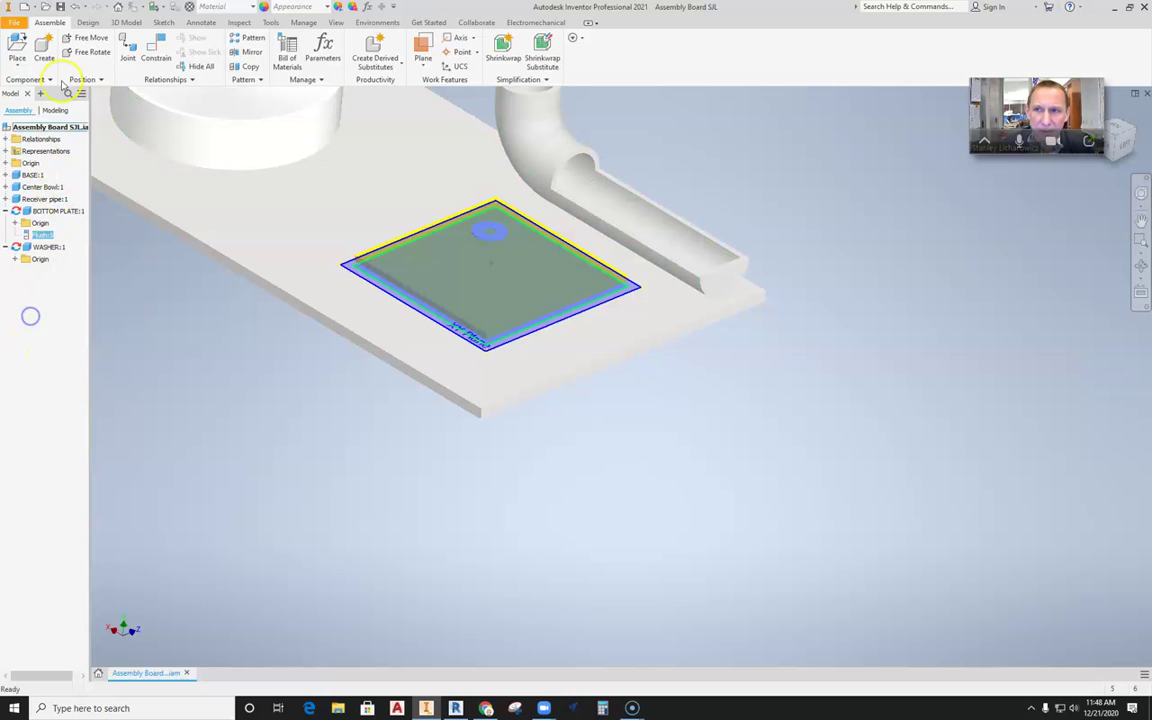
Undo the washer's move off the pivot hole and inspect its position on the gold plate
{"action": "left_click", "coordinate": [78, 7]}
{"action": "scroll", "coordinate": [489, 266], "scroll_direction": "up", "scroll_amount": 5}
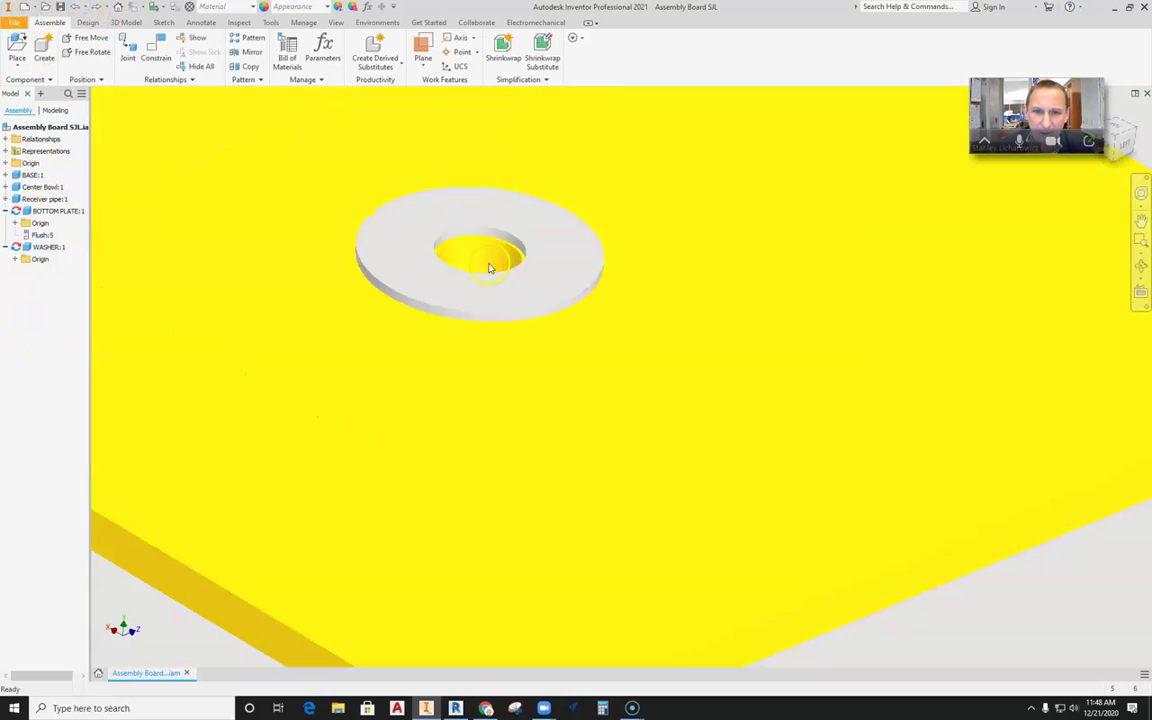
{"action": "scroll", "coordinate": [490, 272], "scroll_direction": "down", "scroll_amount": 3}
{"action": "scroll", "coordinate": [480, 280], "scroll_direction": "up", "scroll_amount": 3}
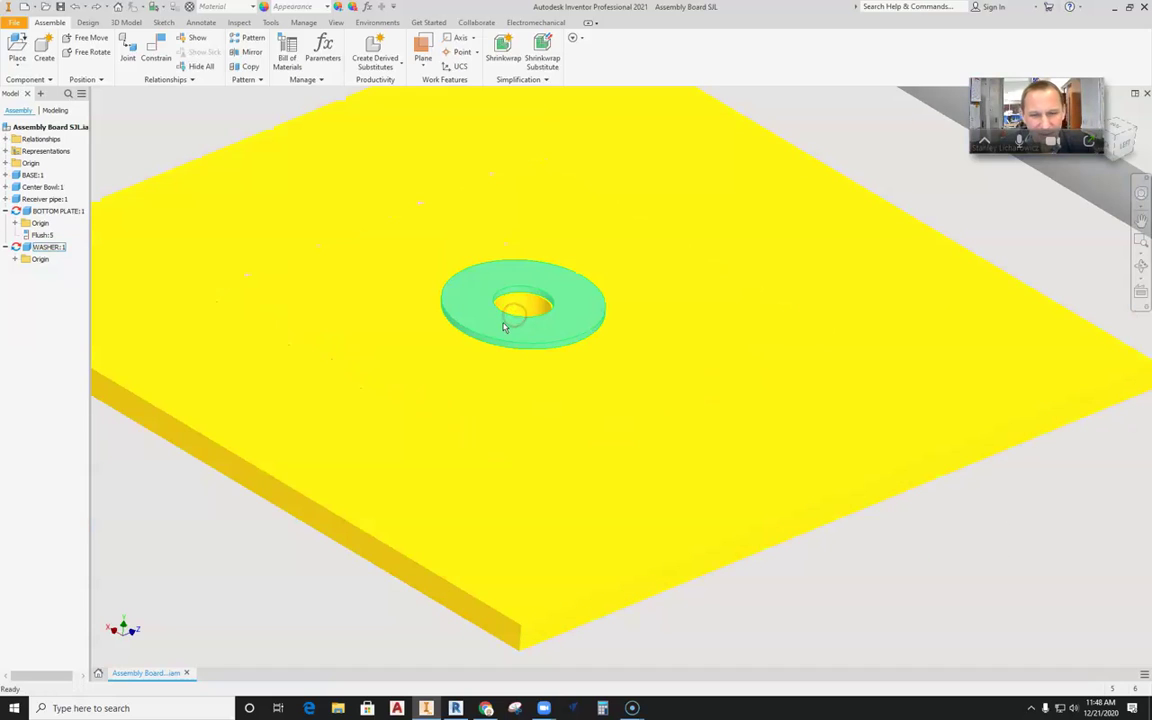
{"action": "scroll", "coordinate": [504, 327], "scroll_direction": "down", "scroll_amount": 5}
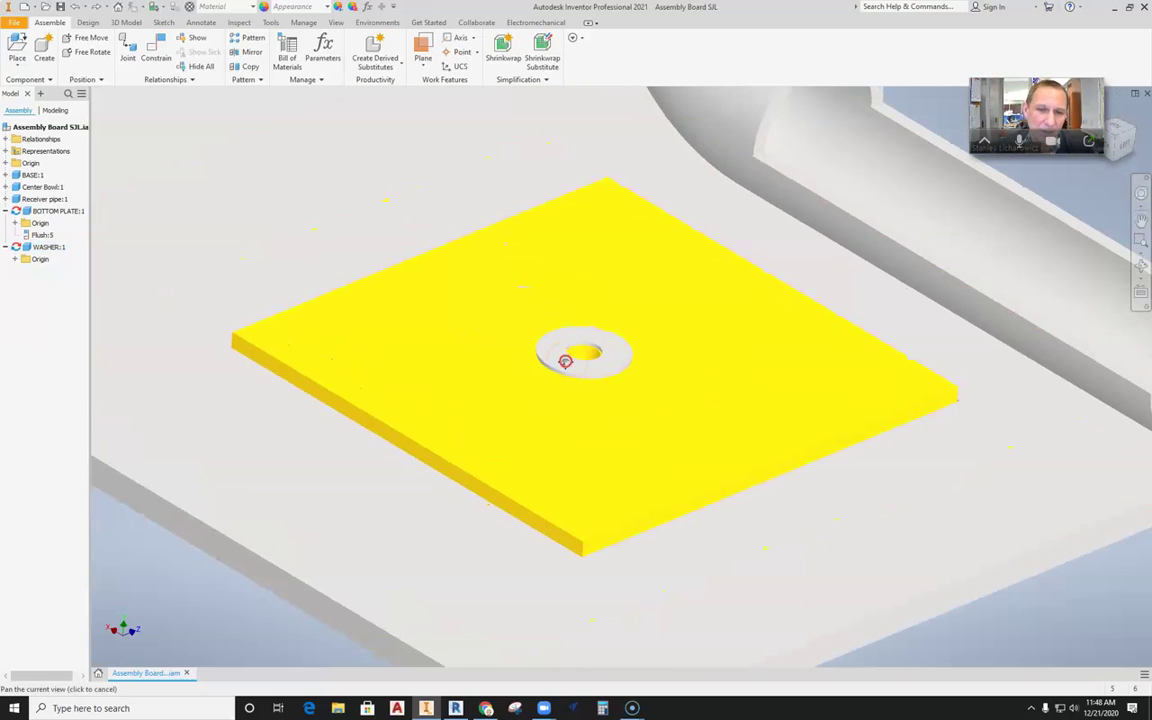
{"action": "scroll", "coordinate": [560, 360], "scroll_direction": "down", "scroll_amount": 3}
{"action": "left_click", "coordinate": [530, 330]}
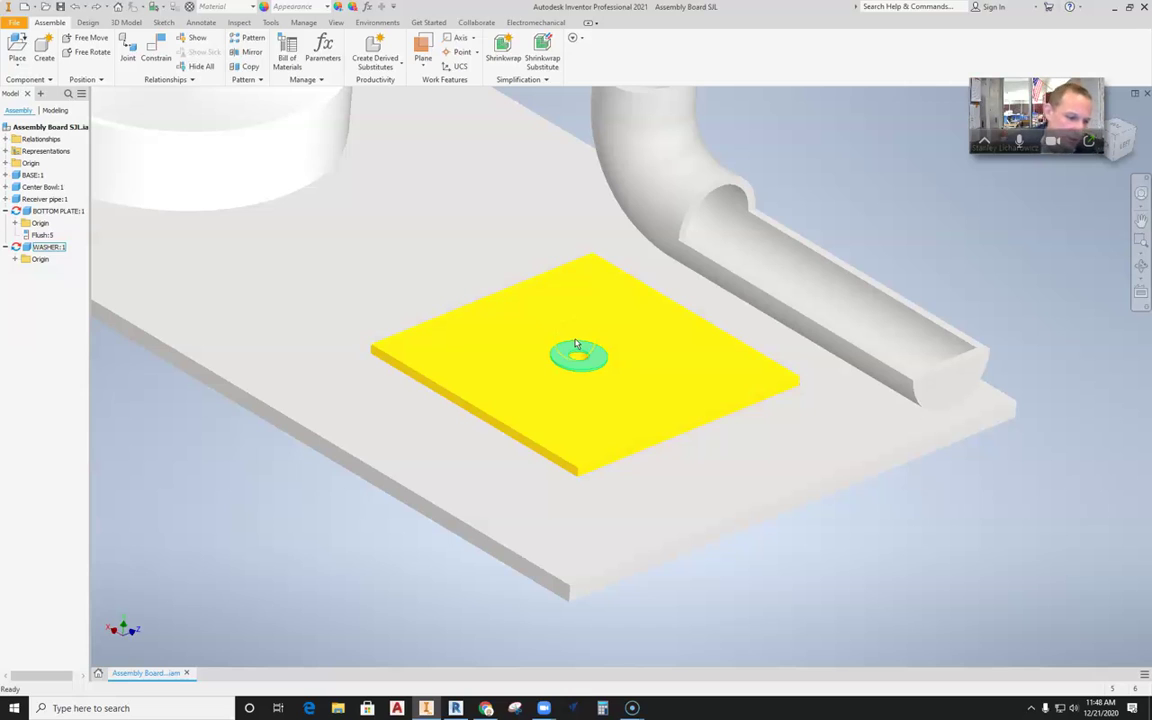
Collapse the BOTTOM PLATE and WASHER entries in the model tree
{"action": "left_click", "coordinate": [9, 211]}
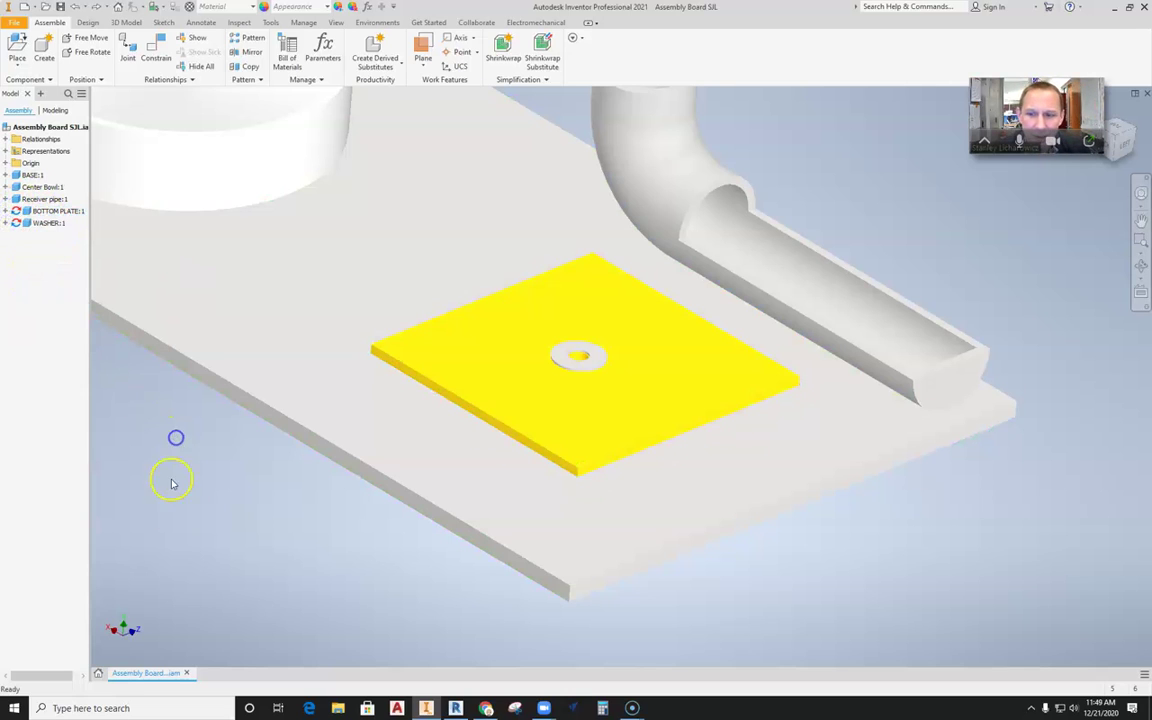
{"action": "middle_click_drag", "start_coordinate": [650, 360], "coordinate": [663, 396]}
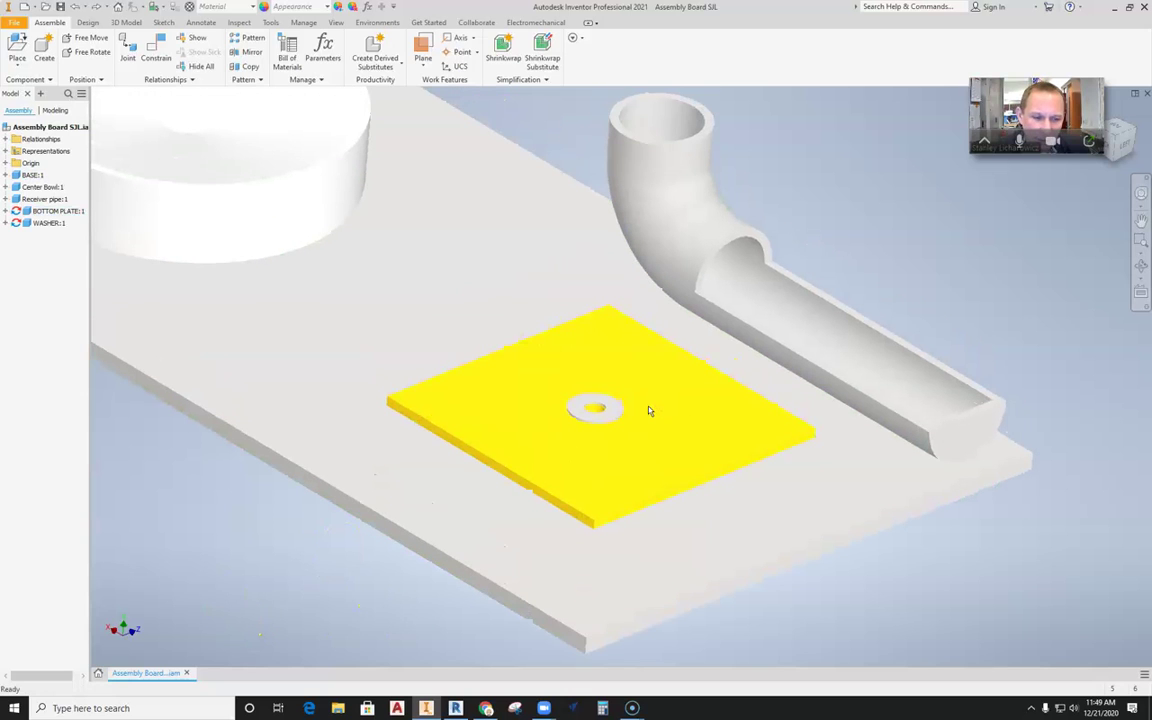
{"action": "scroll", "coordinate": [649, 410], "scroll_direction": "down", "scroll_amount": 3}
{"action": "scroll", "coordinate": [643, 410], "scroll_direction": "up", "scroll_amount": 4}
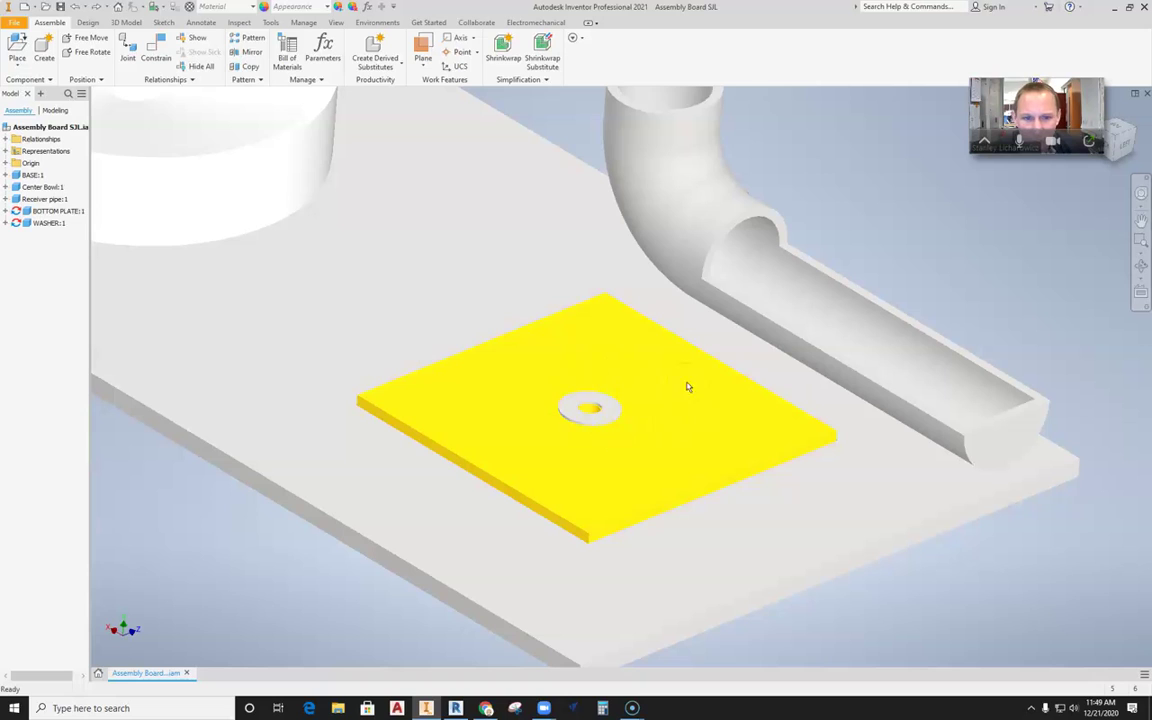